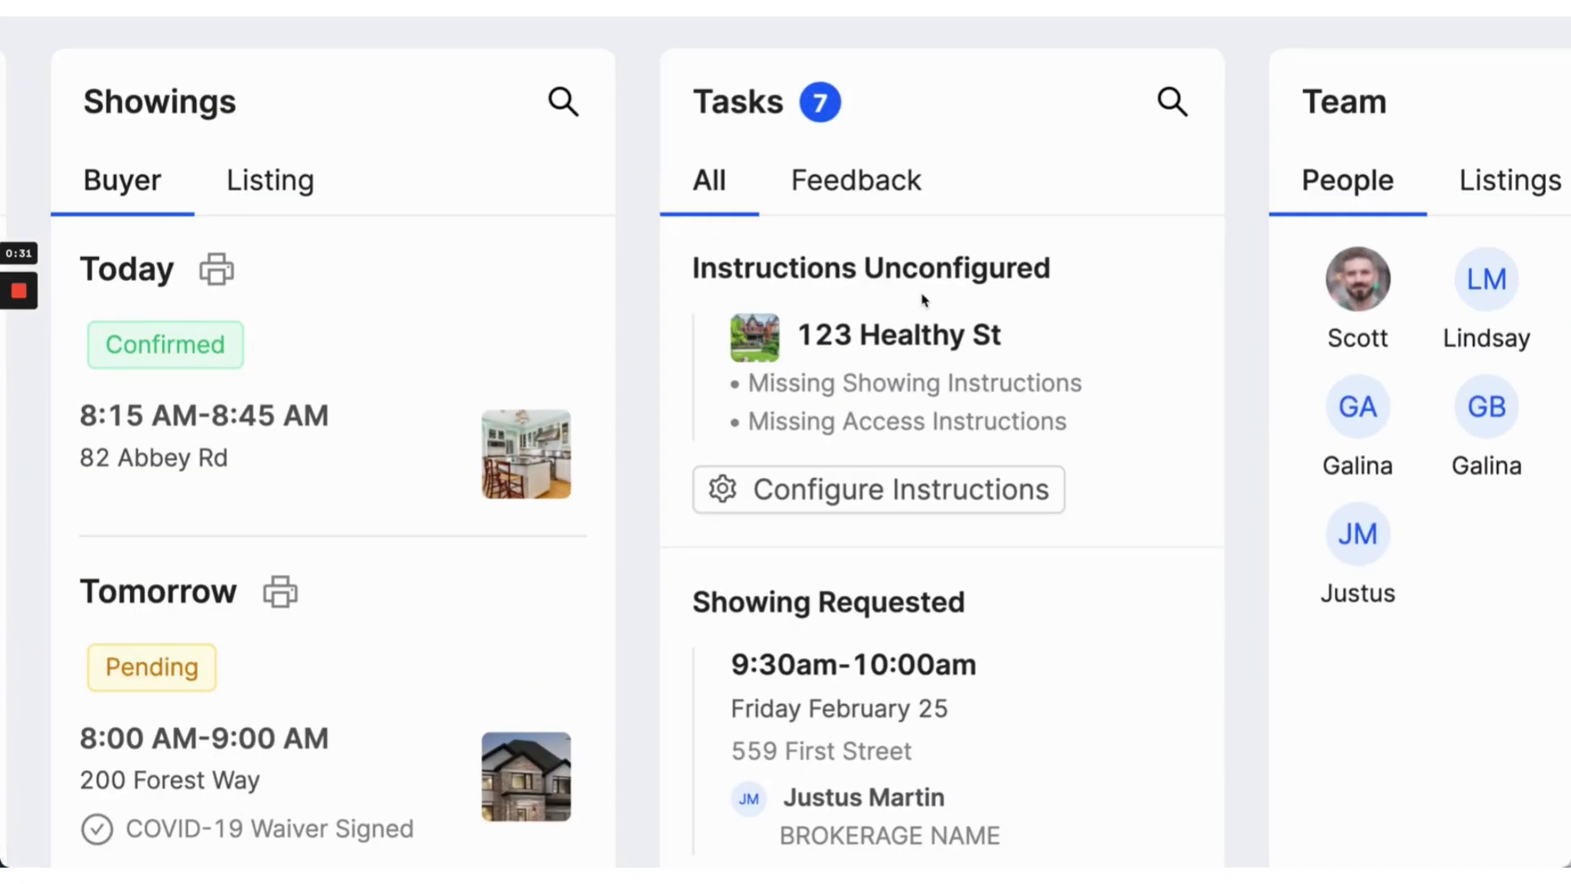
Step: Highlight the Instructions Unconfigured task and its missing Showing Instructions item
{"action": "left_click_drag", "start_coordinate": [808, 282], "coordinate": [1097, 274]}
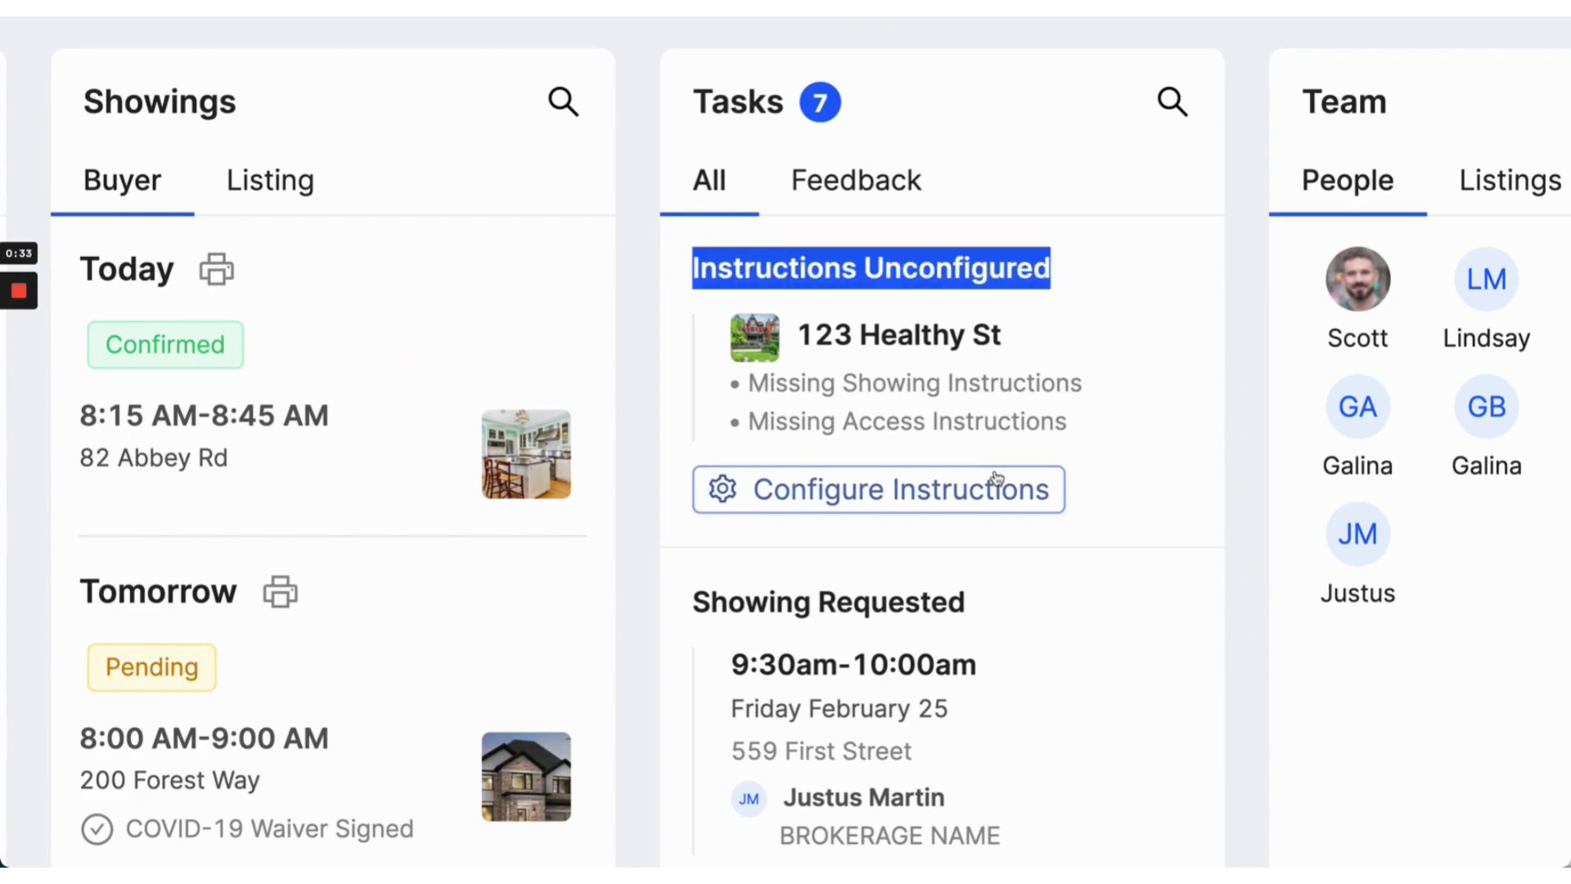
{"action": "left_click_drag", "start_coordinate": [841, 381], "coordinate": [1087, 375]}
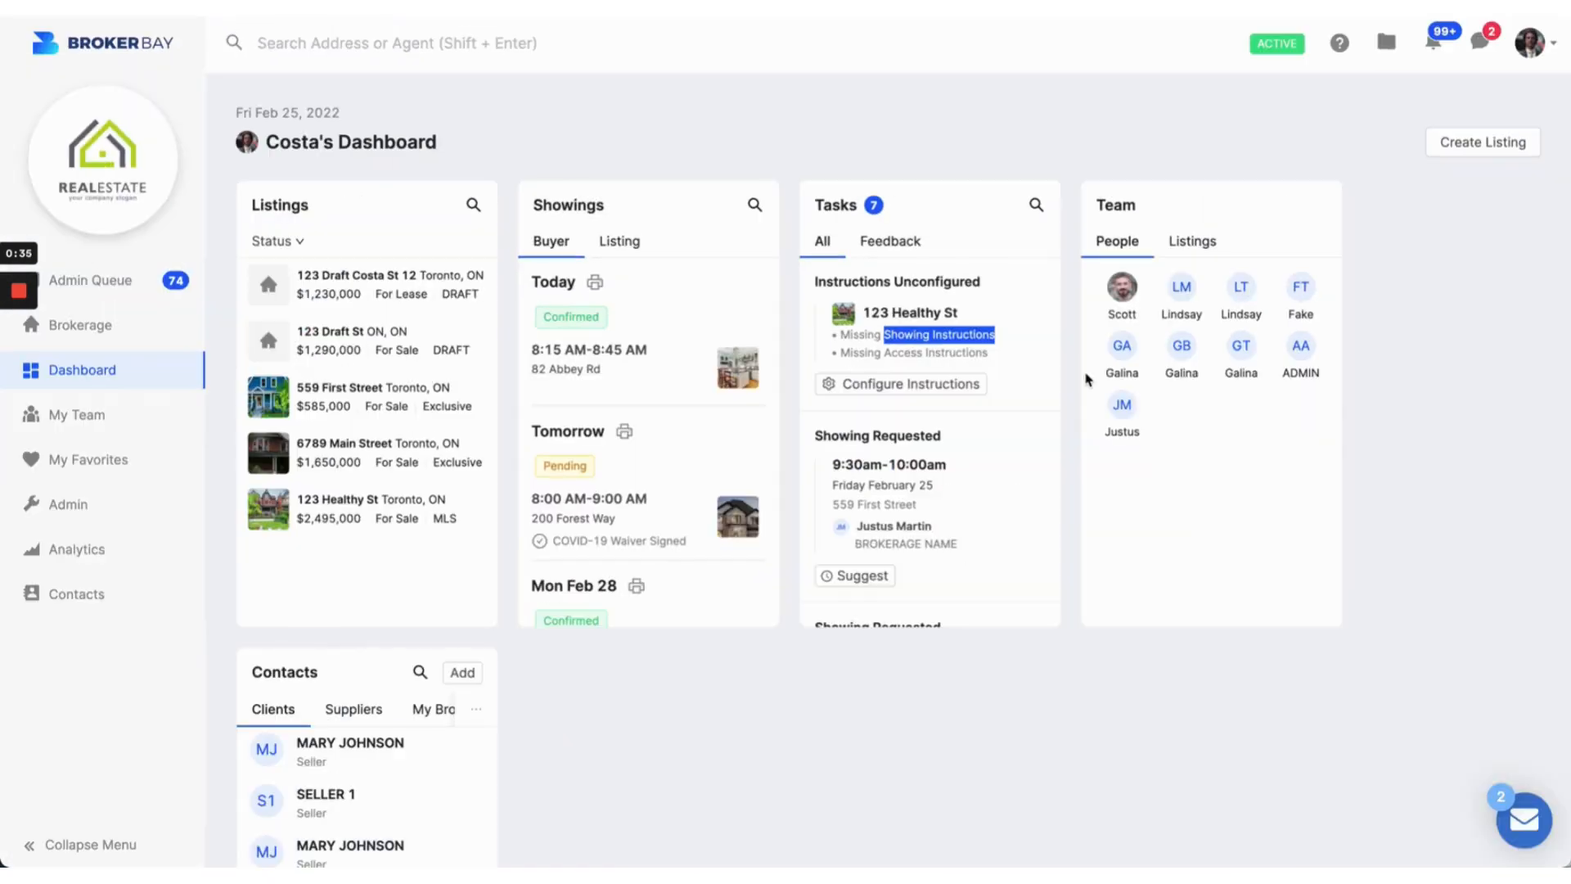
{"action": "left_click", "coordinate": [966, 153]}
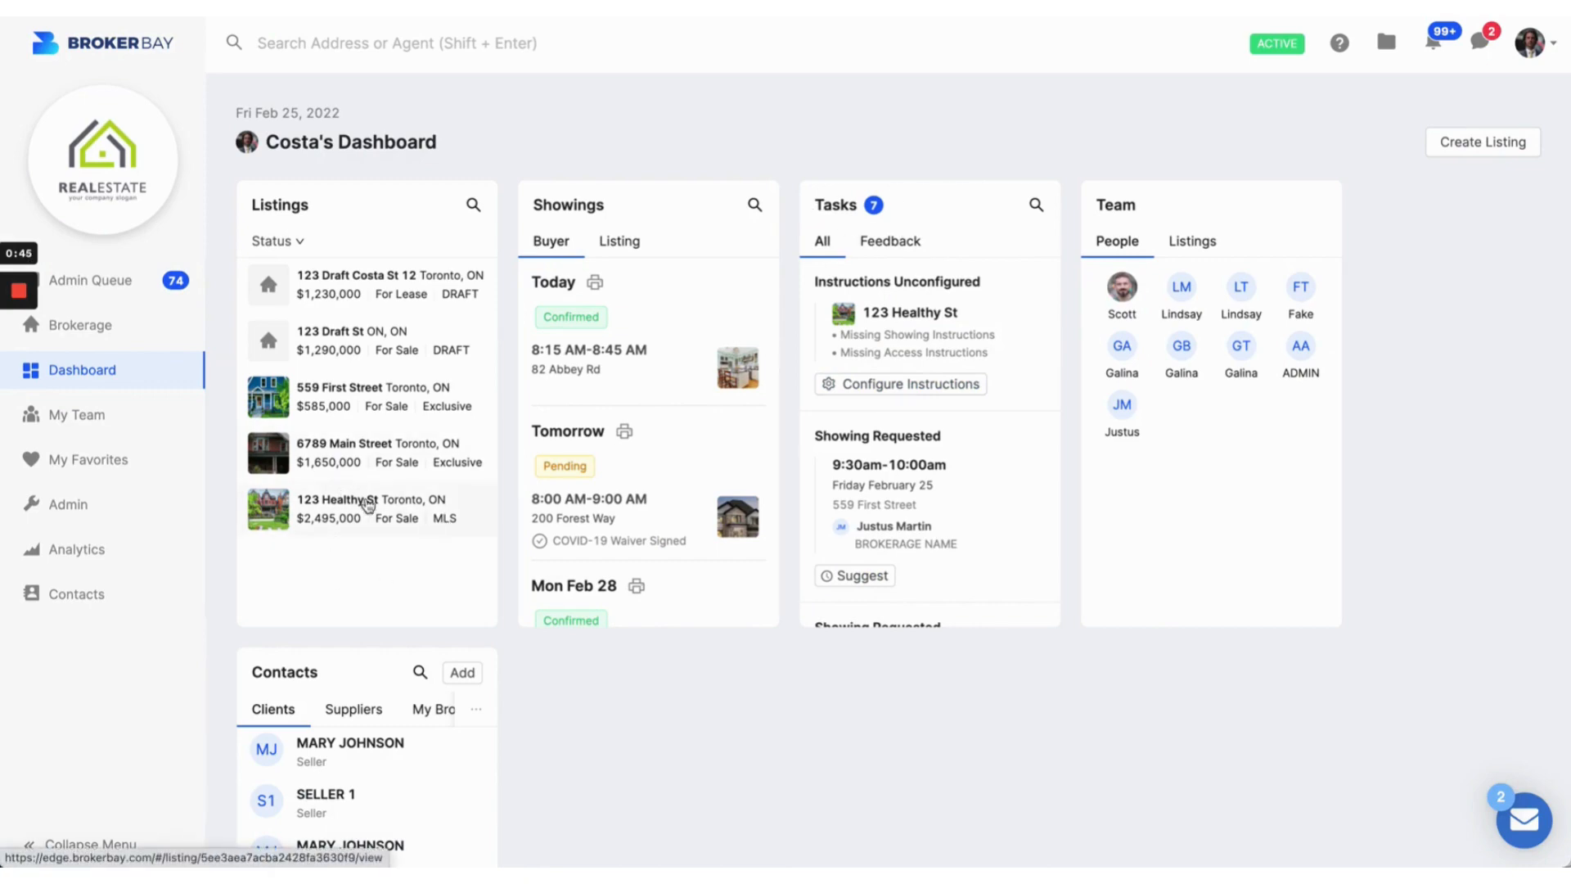
Step: Open the 123 Healthy St listing and go to its Showing Configuration from the warning banner
{"action": "left_click", "coordinate": [349, 509]}
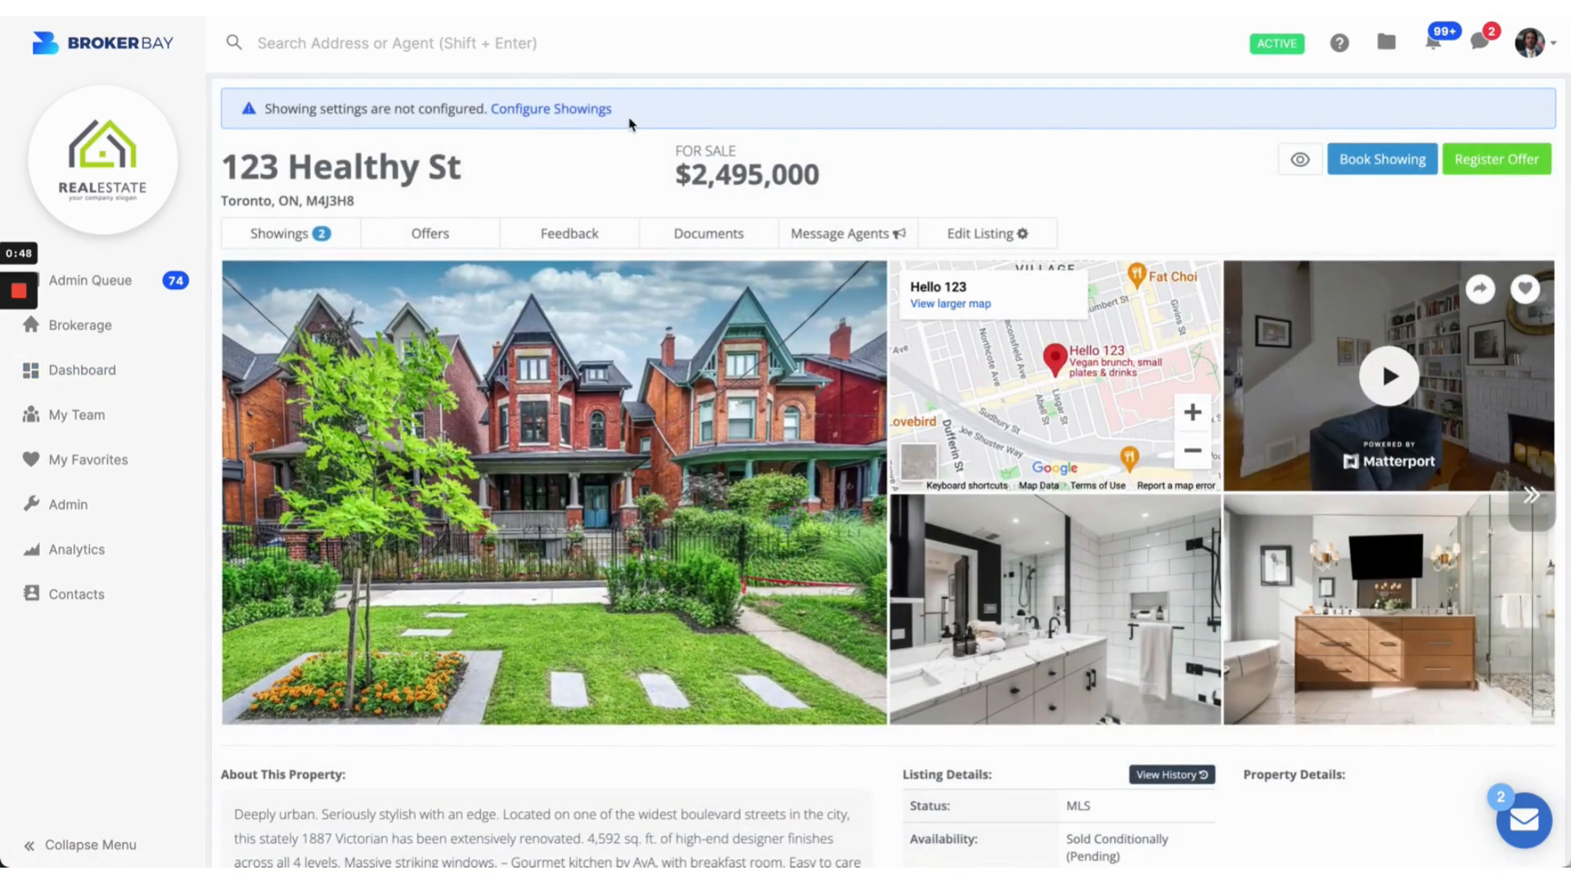
{"action": "left_click_drag", "start_coordinate": [613, 108], "coordinate": [284, 101]}
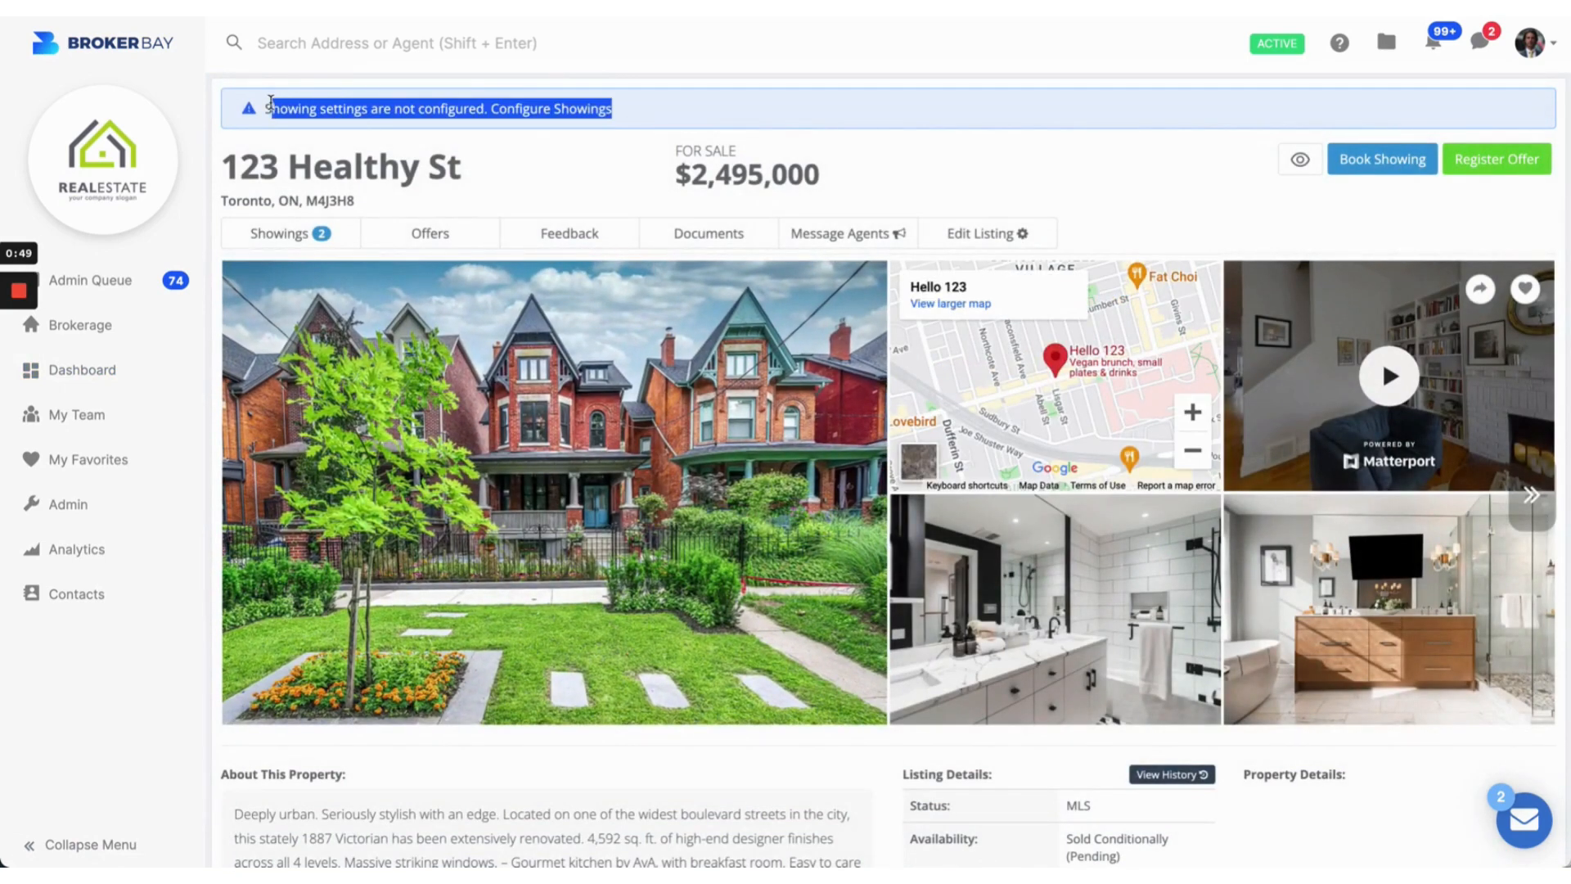
{"action": "triple_click", "coordinate": [279, 103]}
{"action": "left_click", "coordinate": [353, 105]}
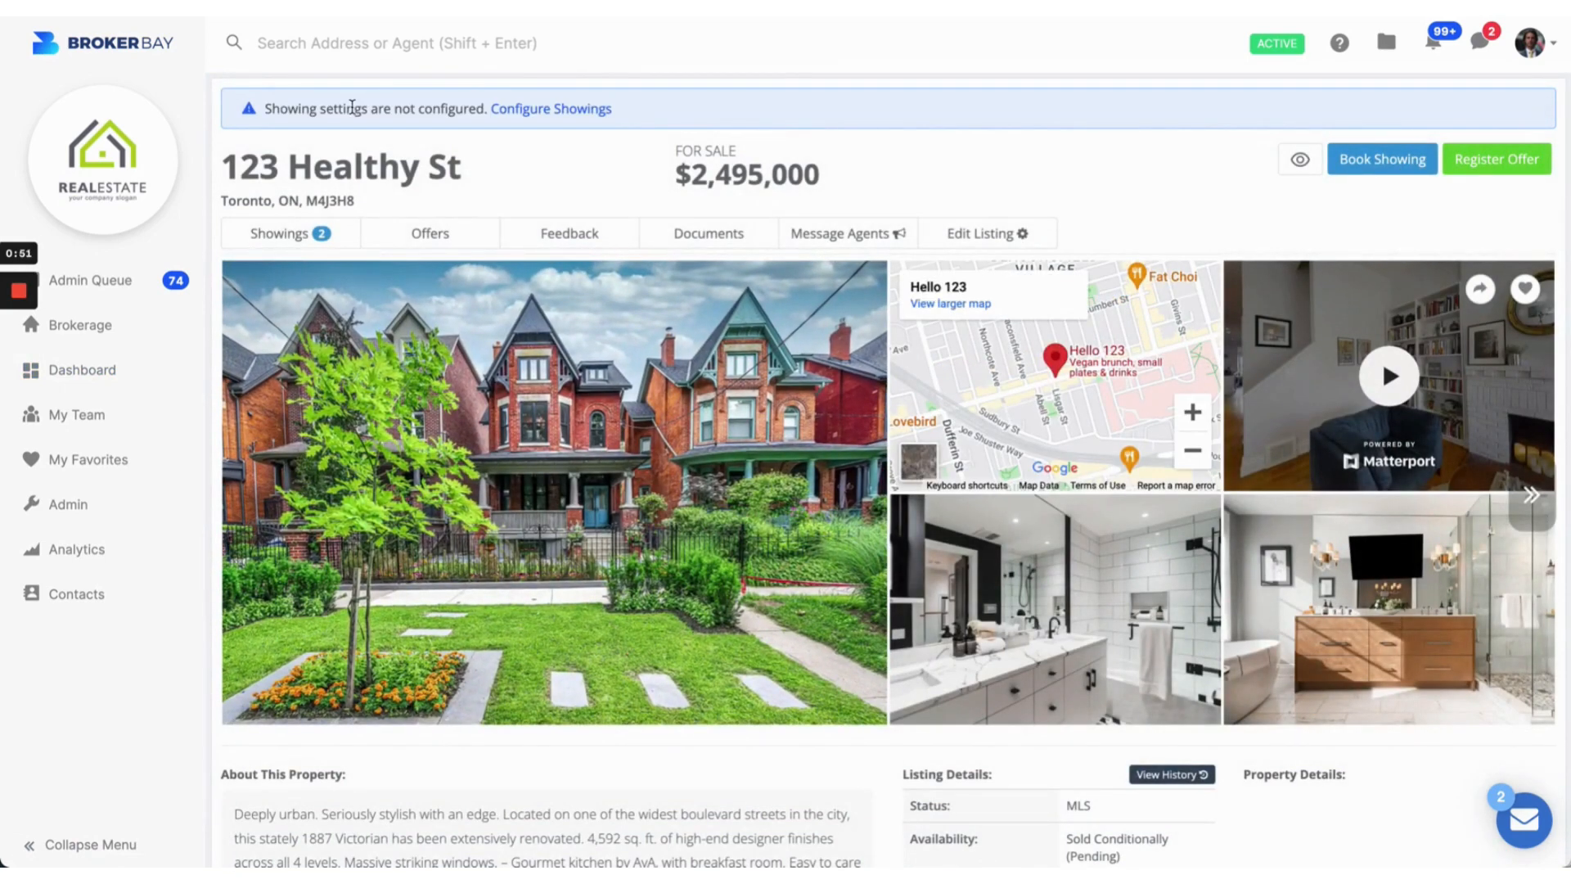
{"action": "left_click", "coordinate": [555, 109]}
{"action": "left_click_drag", "start_coordinate": [433, 117], "coordinate": [699, 117]}
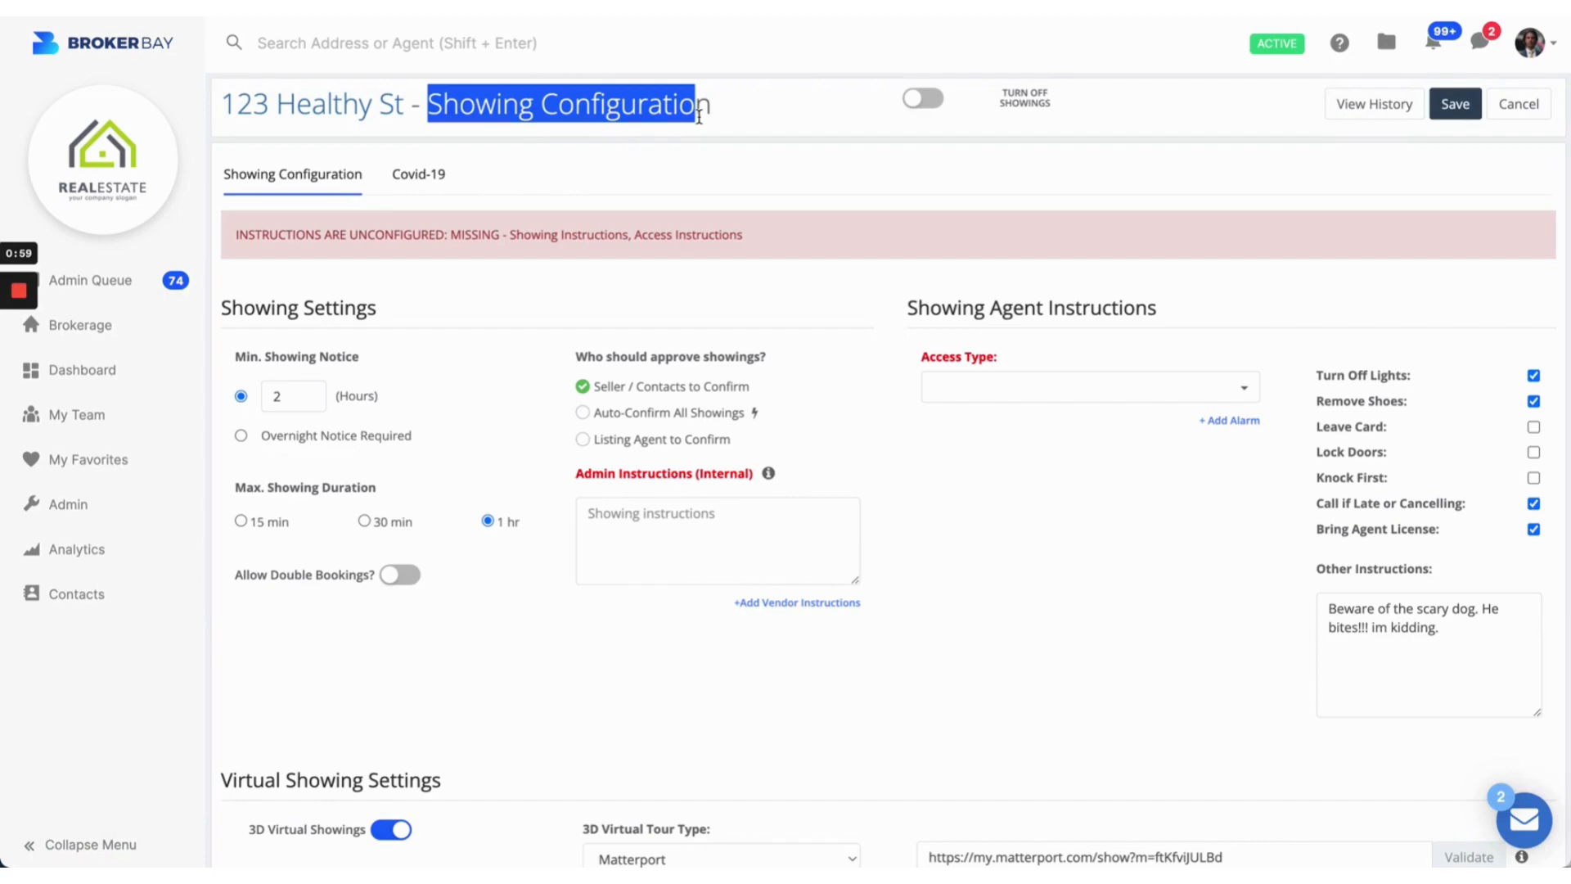
Step: Scroll the configuration page and highlight the Min. Showing Notice label
{"action": "left_click", "coordinate": [652, 290]}
{"action": "scroll", "coordinate": [631, 508], "scroll_direction": "down", "scroll_amount": 6}
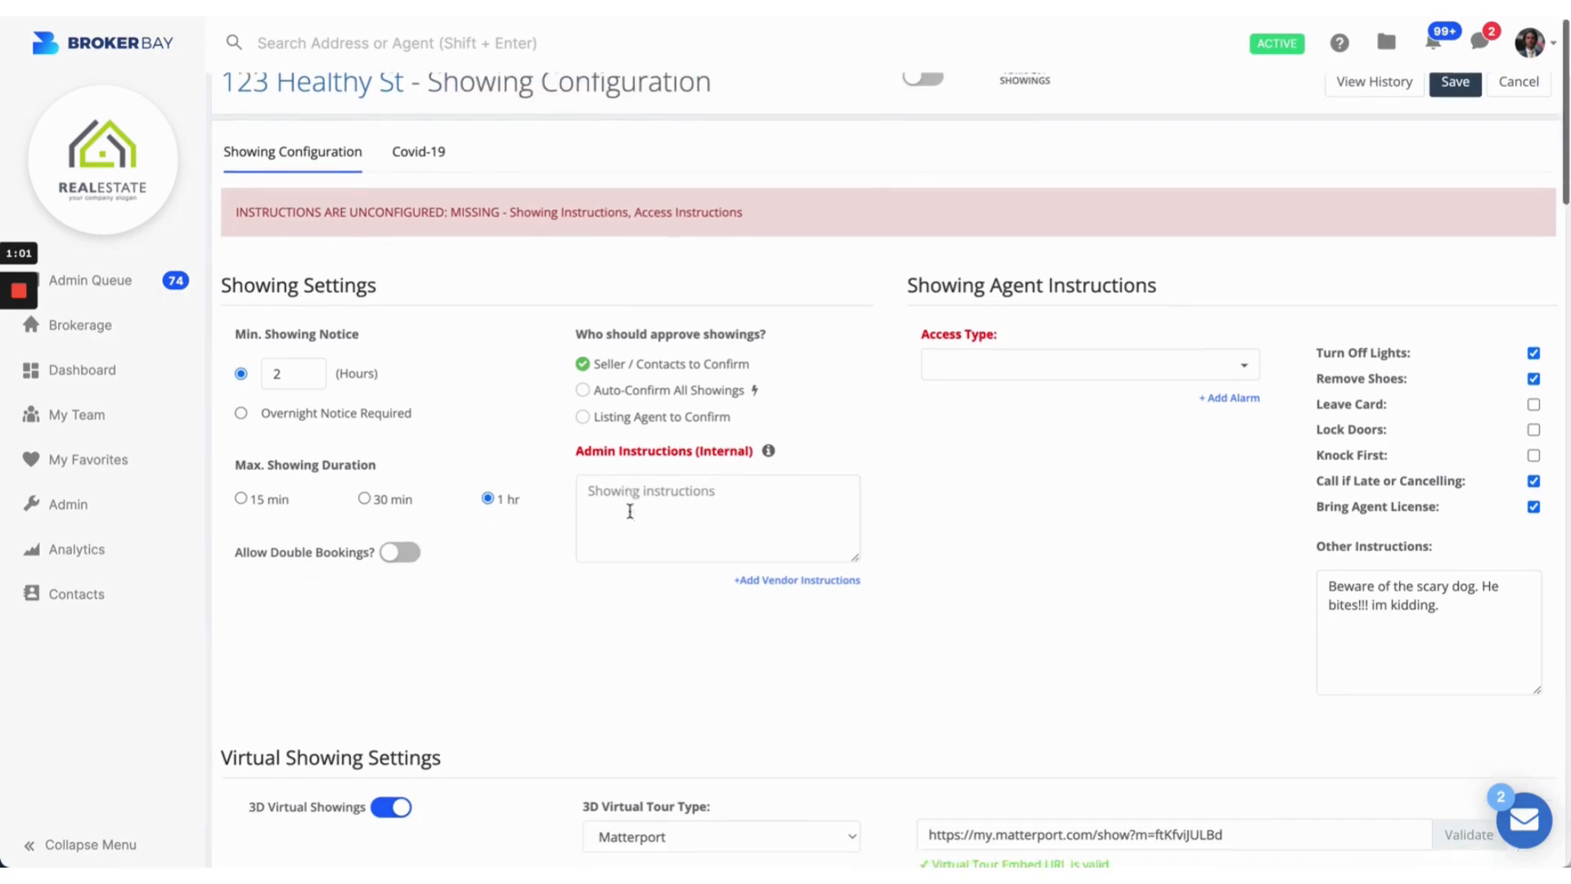
{"action": "scroll", "coordinate": [630, 511], "scroll_direction": "down", "scroll_amount": 20}
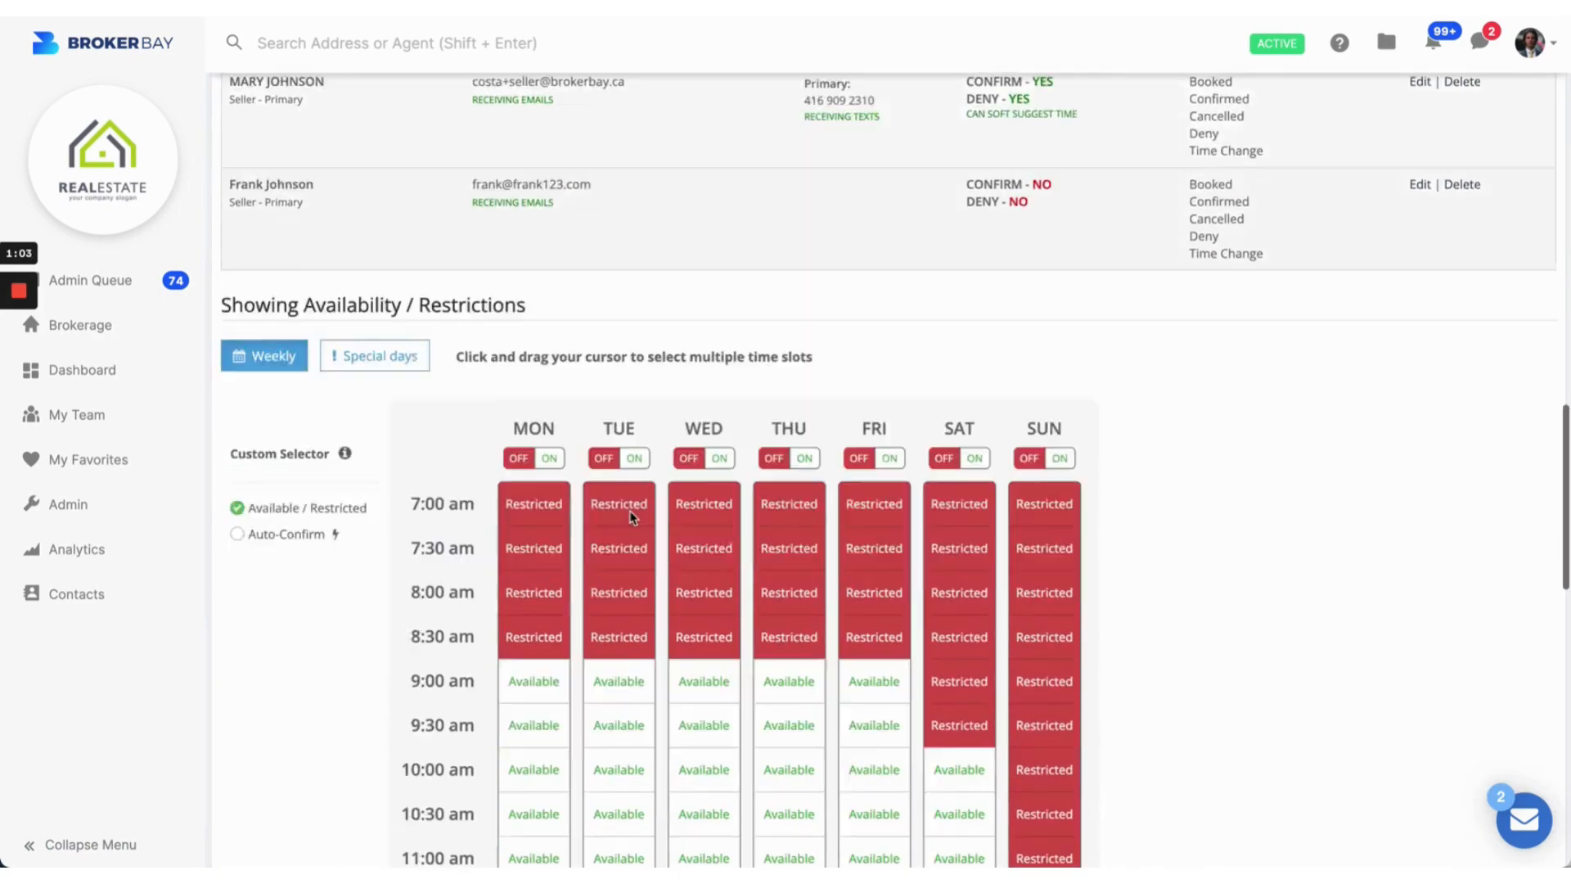
{"action": "scroll", "coordinate": [629, 511], "scroll_direction": "up", "scroll_amount": 20}
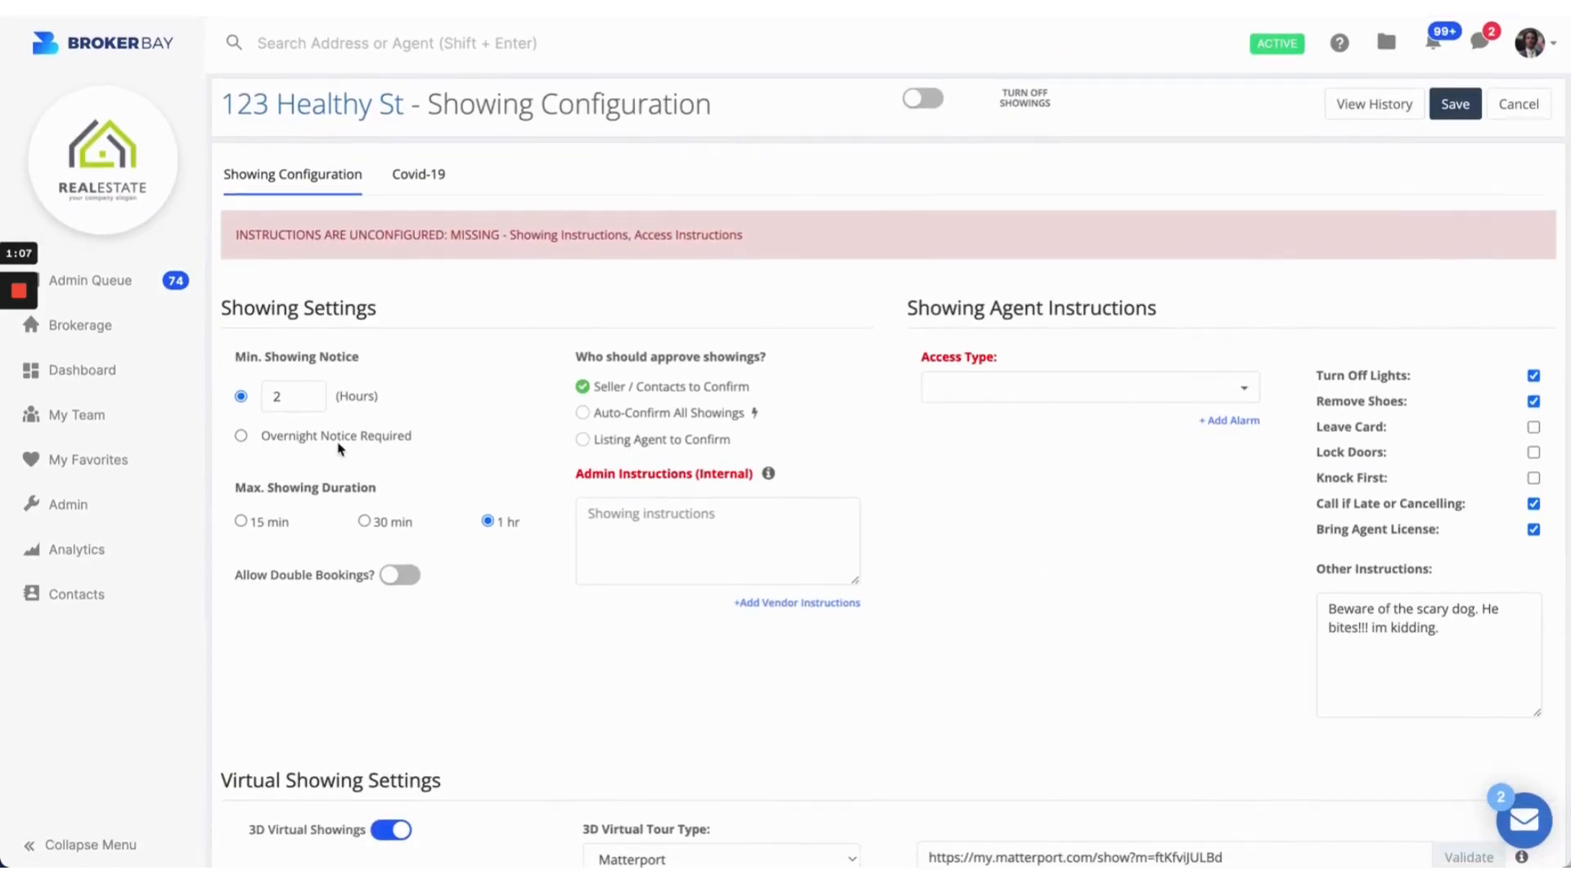
{"action": "left_click_drag", "start_coordinate": [236, 358], "coordinate": [361, 369]}
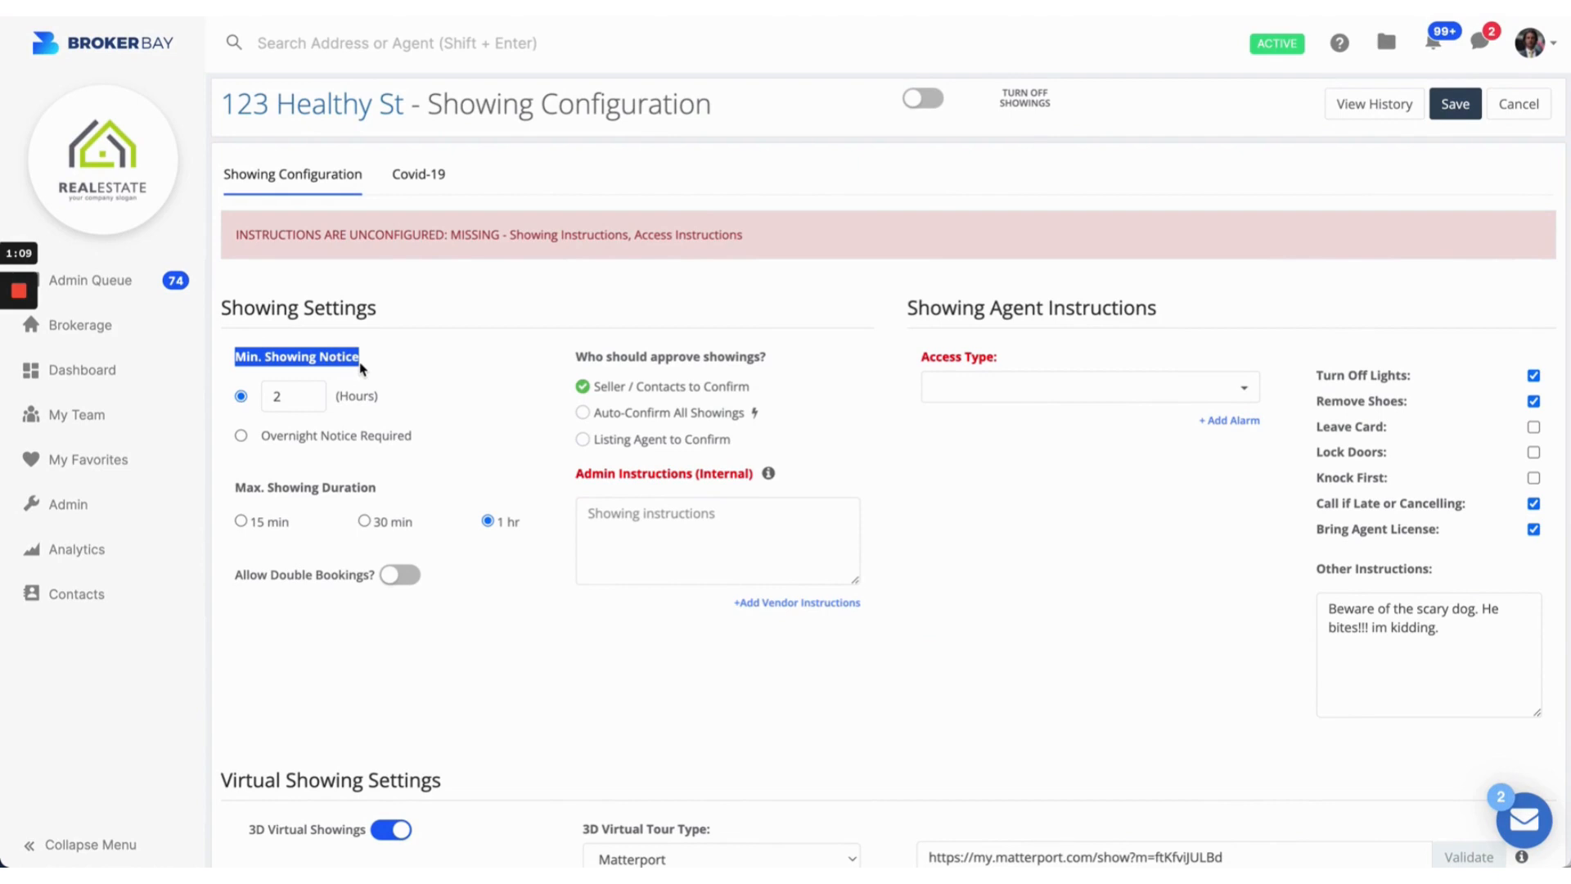
{"action": "left_click", "coordinate": [391, 358]}
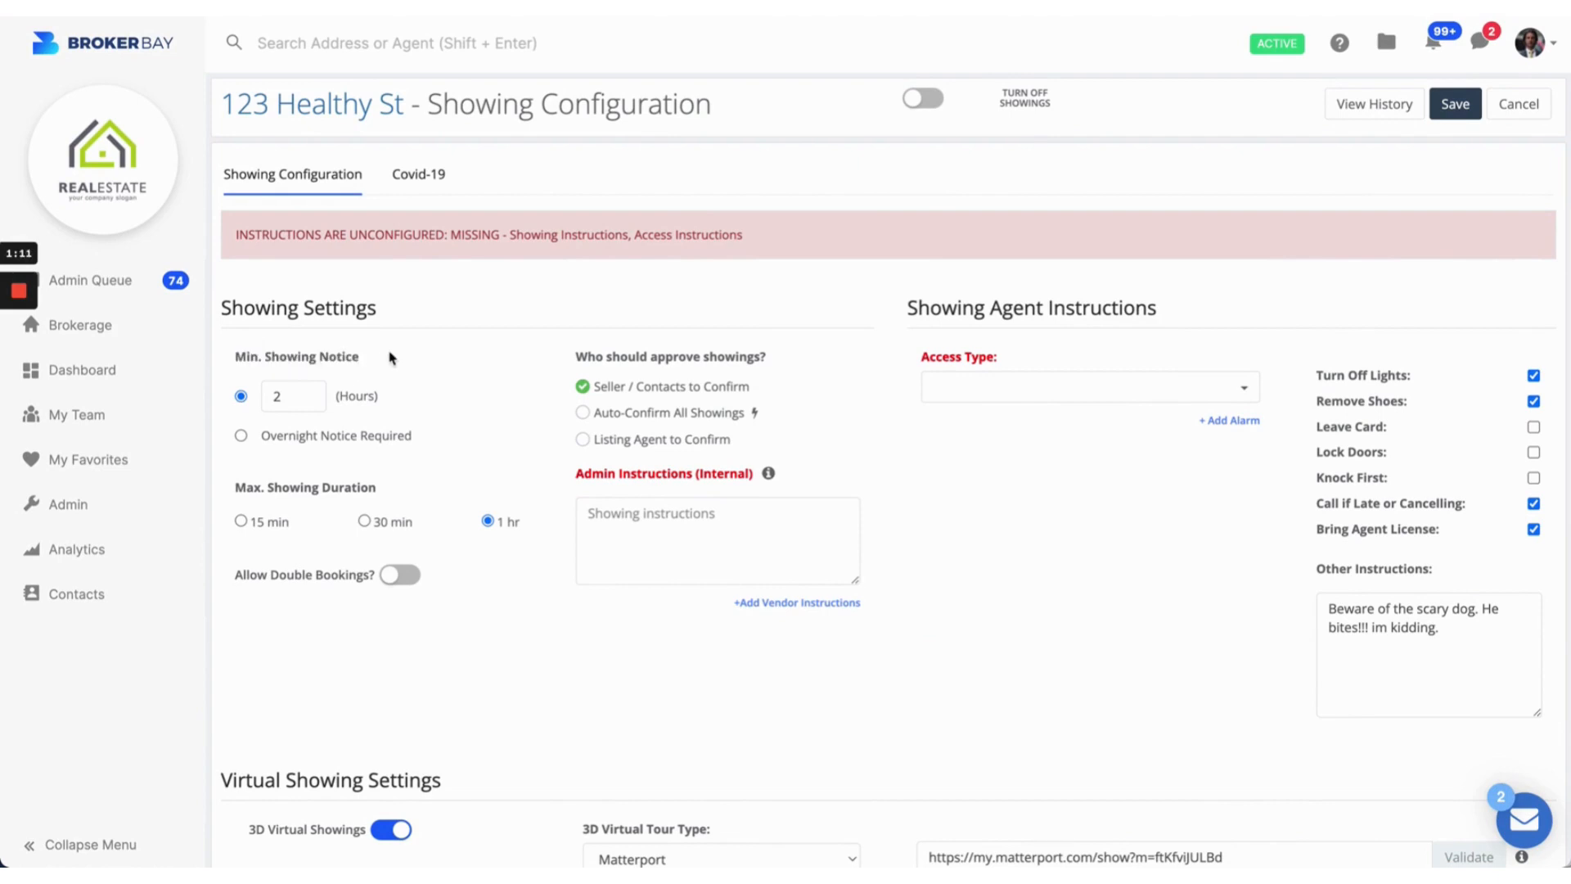
Step: Edit the Min. Showing Notice hours, replacing the 2-hour value with several trial numbers
{"action": "left_click", "coordinate": [285, 396]}
{"action": "key", "text": "BackSpace"}
{"action": "type", "text": "24"}
{"action": "key", "text": "BackSpace"}
{"action": "type", "text": "4"}
{"action": "key", "text": "BackSpace"}
{"action": "key", "text": "BackSpace"}
{"action": "type", "text": "6"}
{"action": "key", "text": "BackSpace"}
{"action": "type", "text": "4"}
Step: Toggle Overnight Notice and back to hours, then cap showings at 30 minutes
{"action": "left_click", "coordinate": [409, 440]}
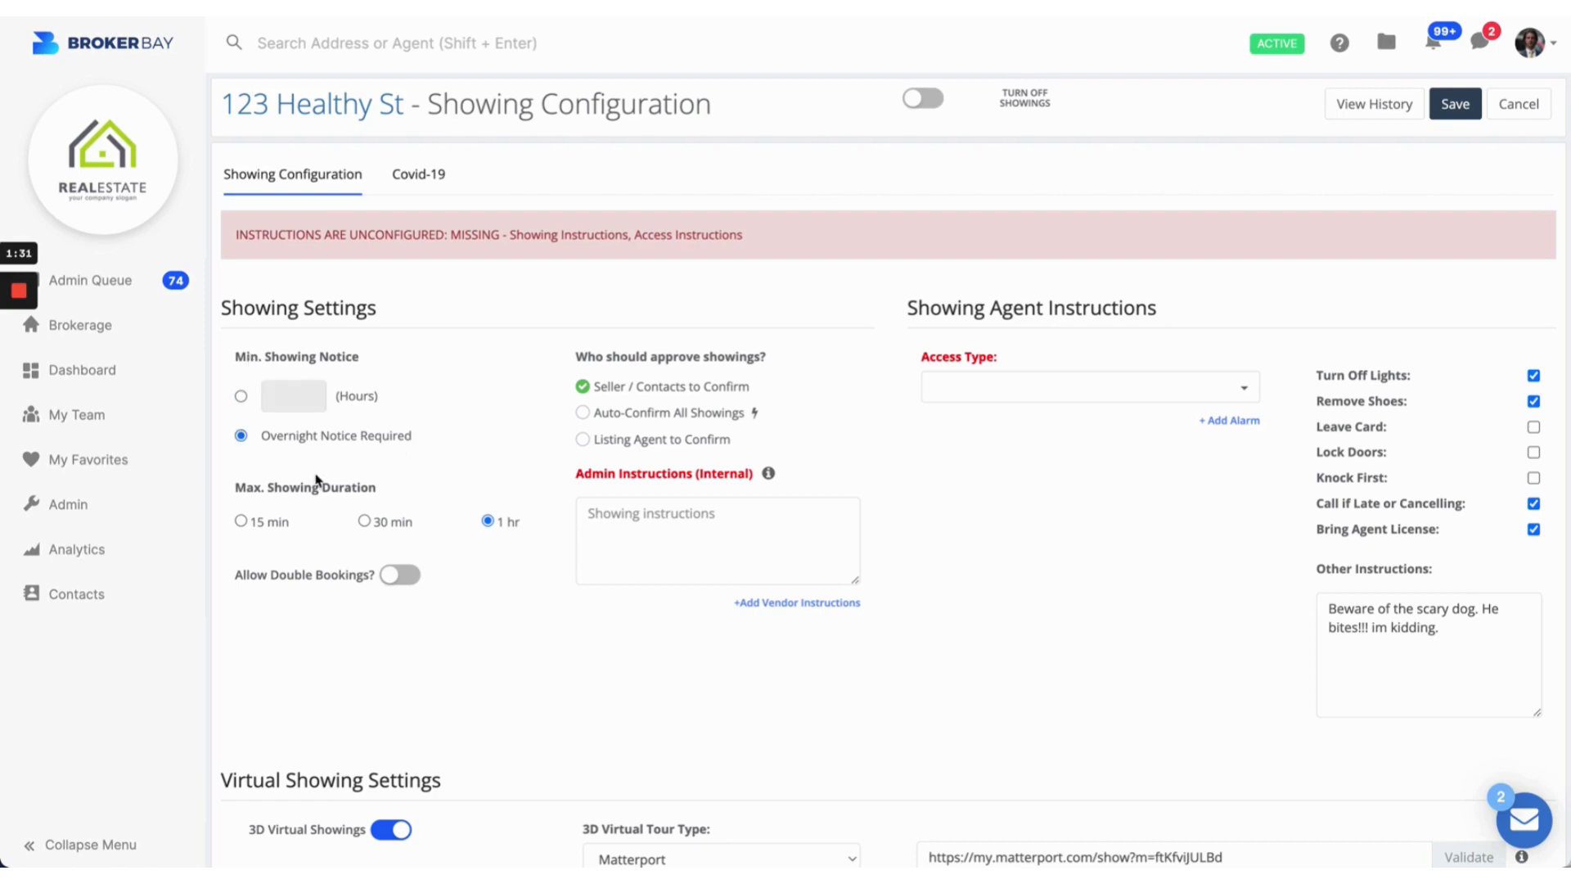
{"action": "left_click", "coordinate": [242, 399]}
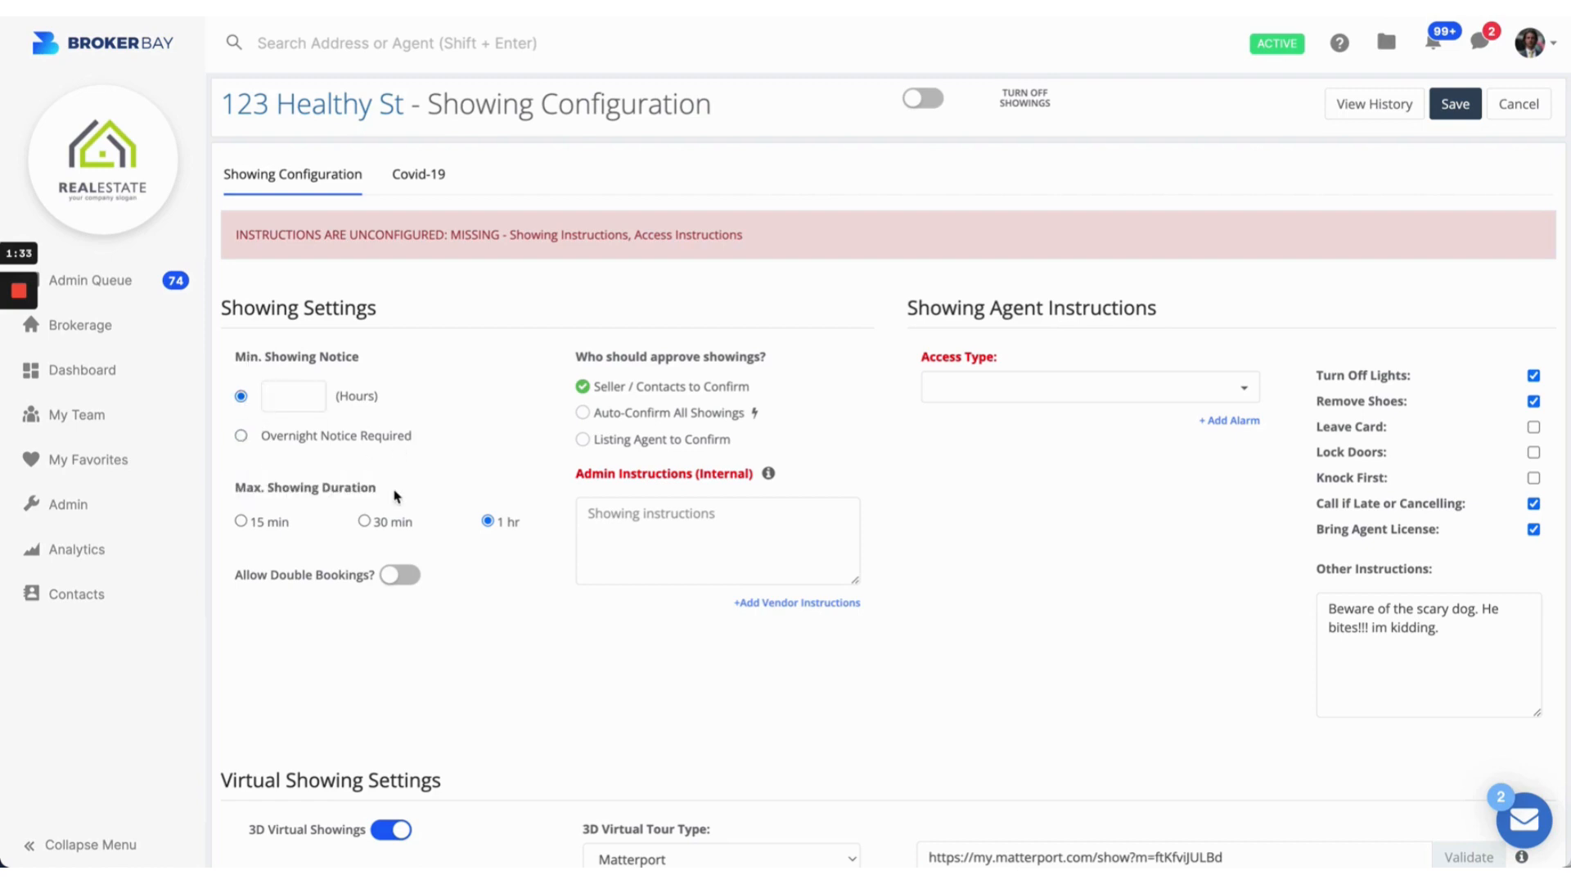
{"action": "left_click", "coordinate": [365, 522]}
Step: Turn on Allow Double Bookings and check Notify agents regarding overlapping showings
{"action": "left_click_drag", "start_coordinate": [248, 359], "coordinate": [367, 359]}
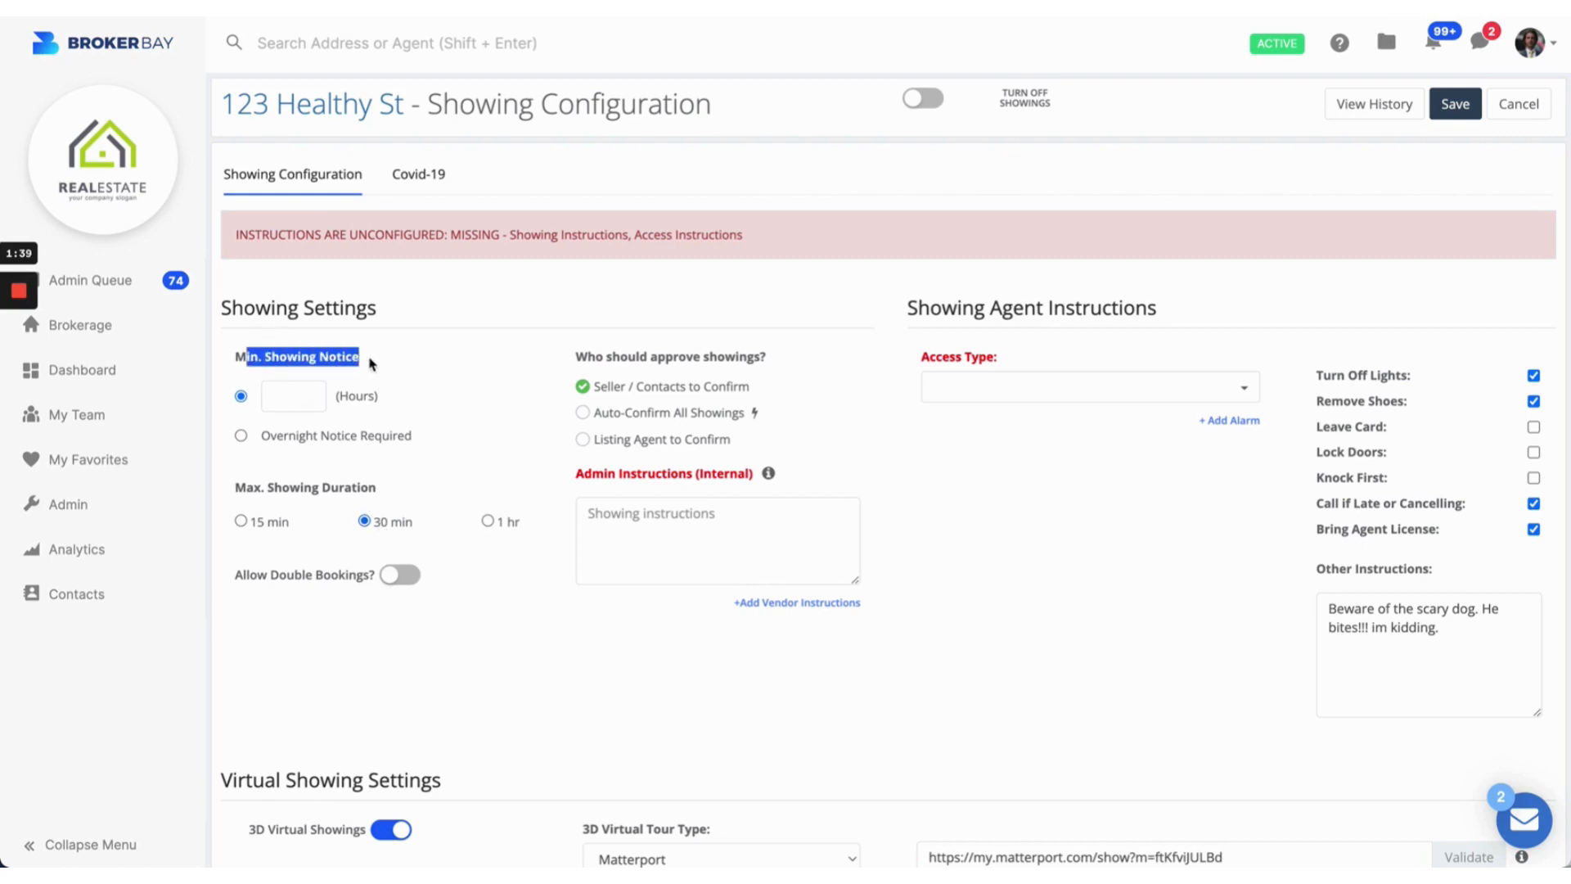
{"action": "left_click_drag", "start_coordinate": [247, 488], "coordinate": [403, 496]}
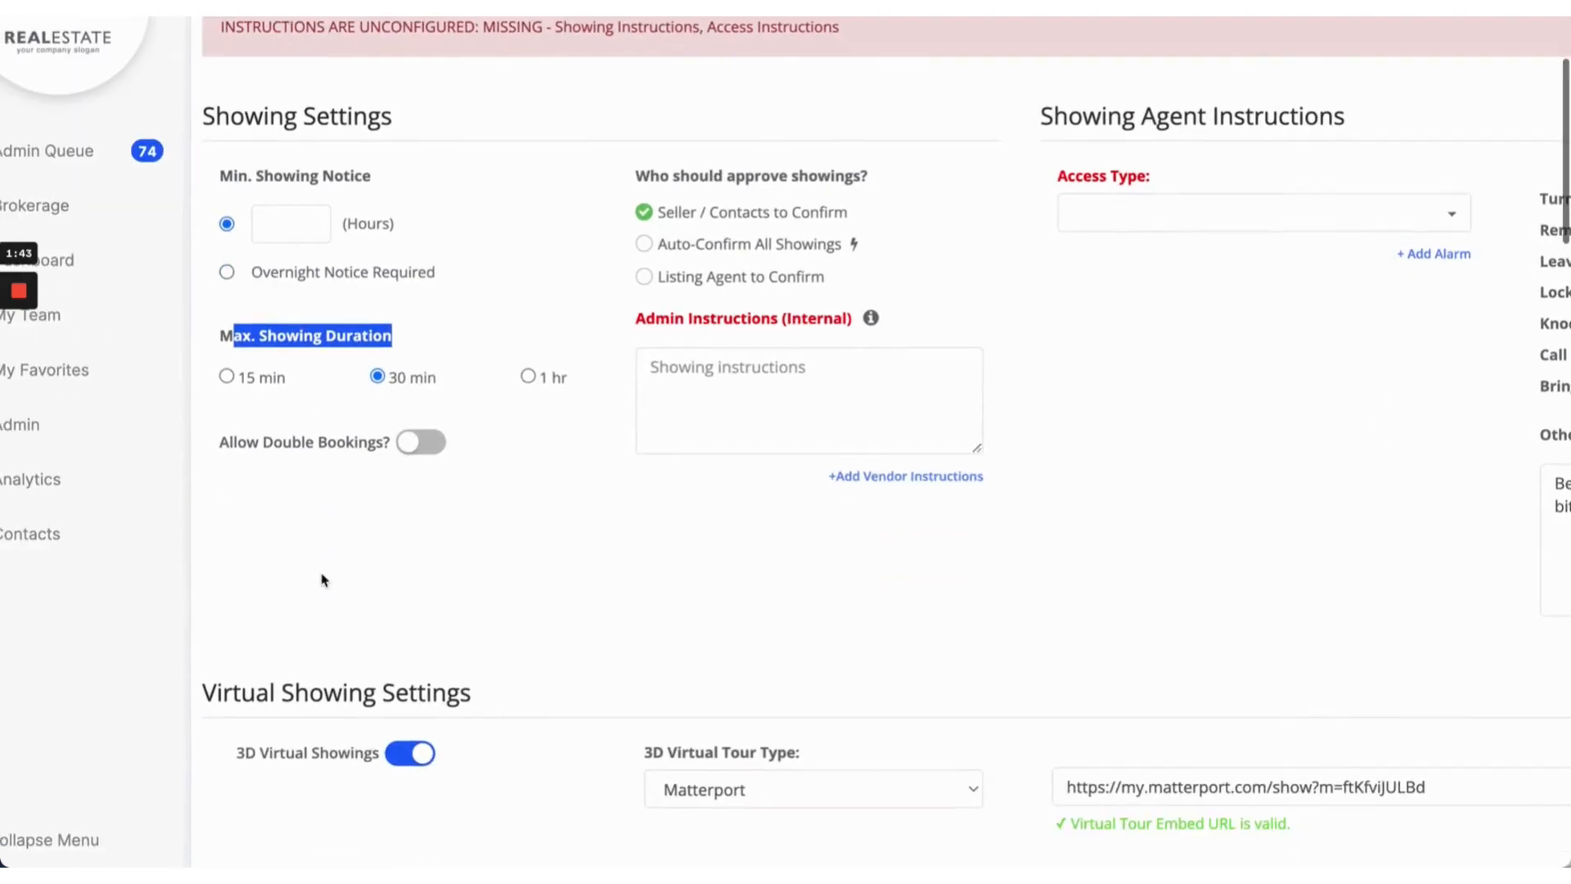
{"action": "left_click", "coordinate": [413, 450]}
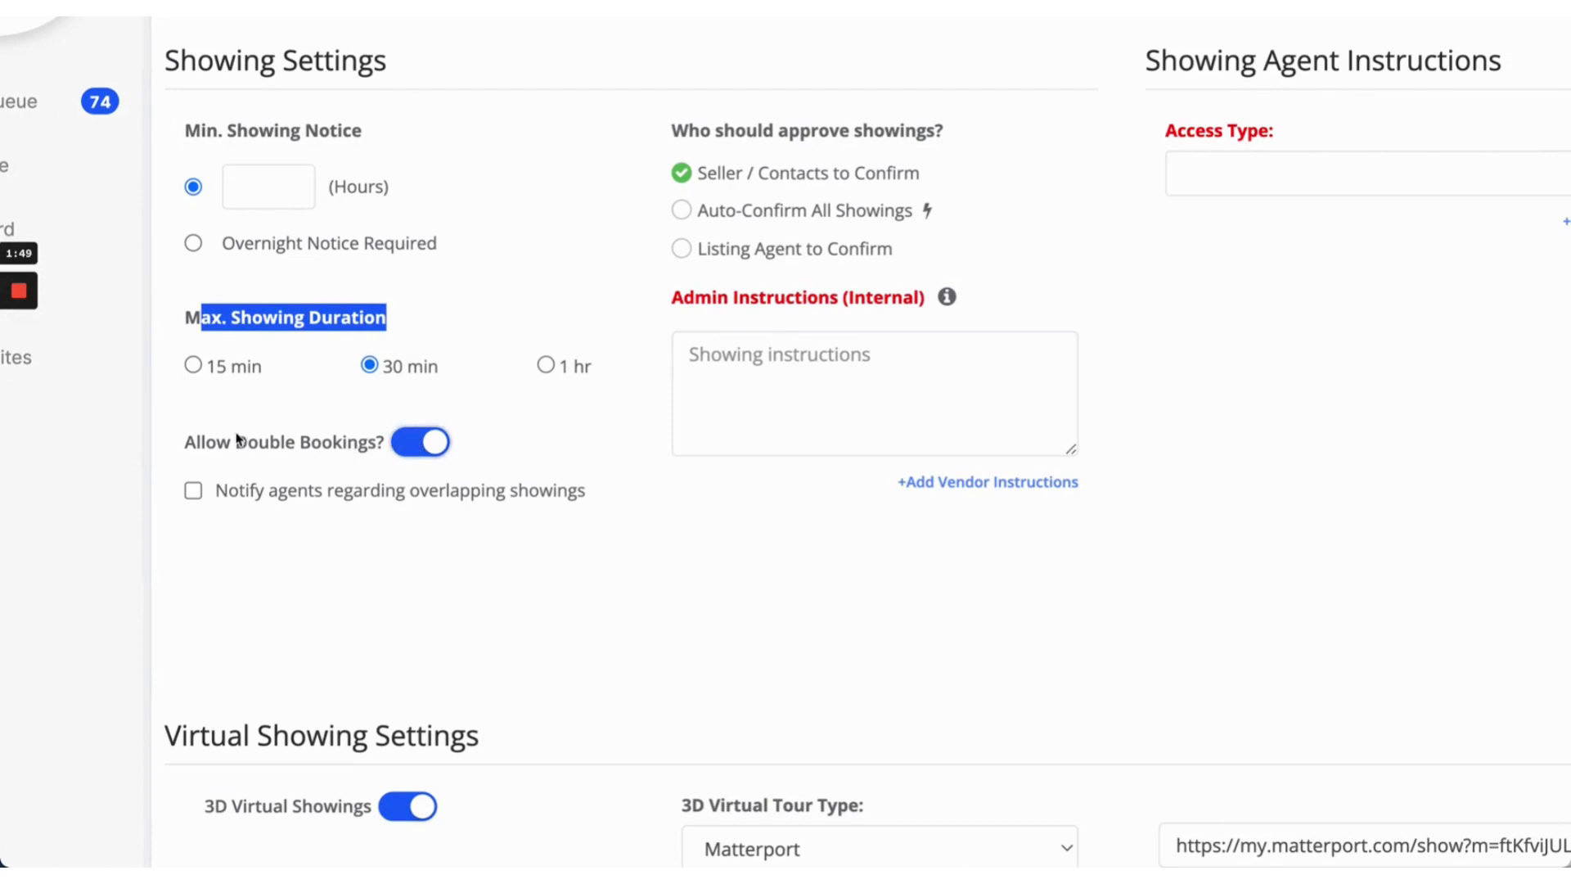
{"action": "left_click", "coordinate": [298, 446]}
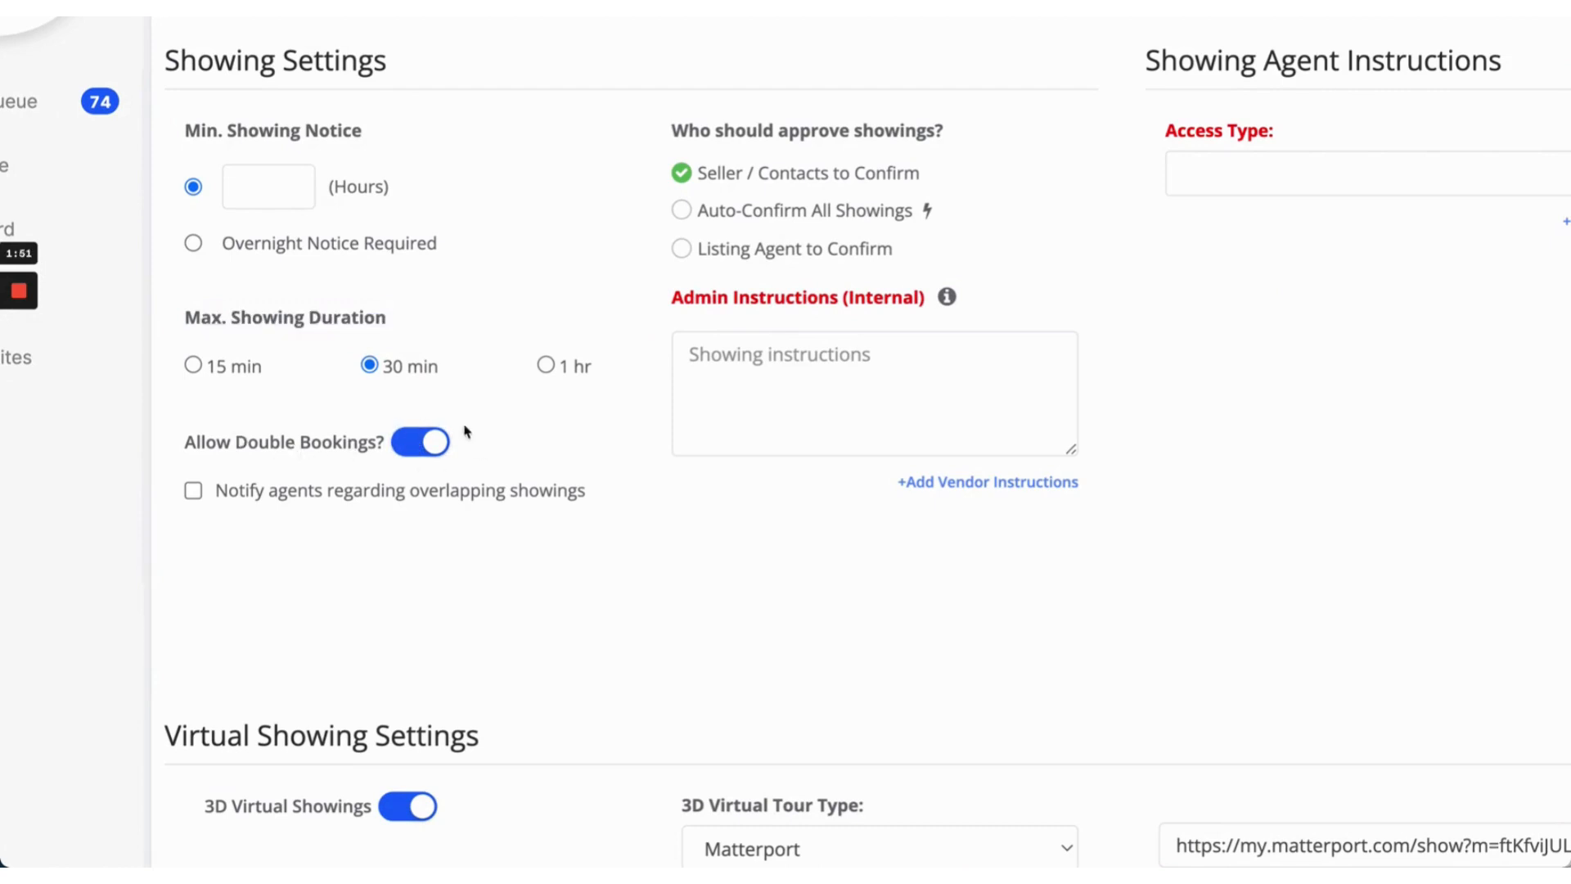
{"action": "left_click", "coordinate": [193, 491]}
{"action": "left_click_drag", "start_coordinate": [220, 499], "coordinate": [620, 494]}
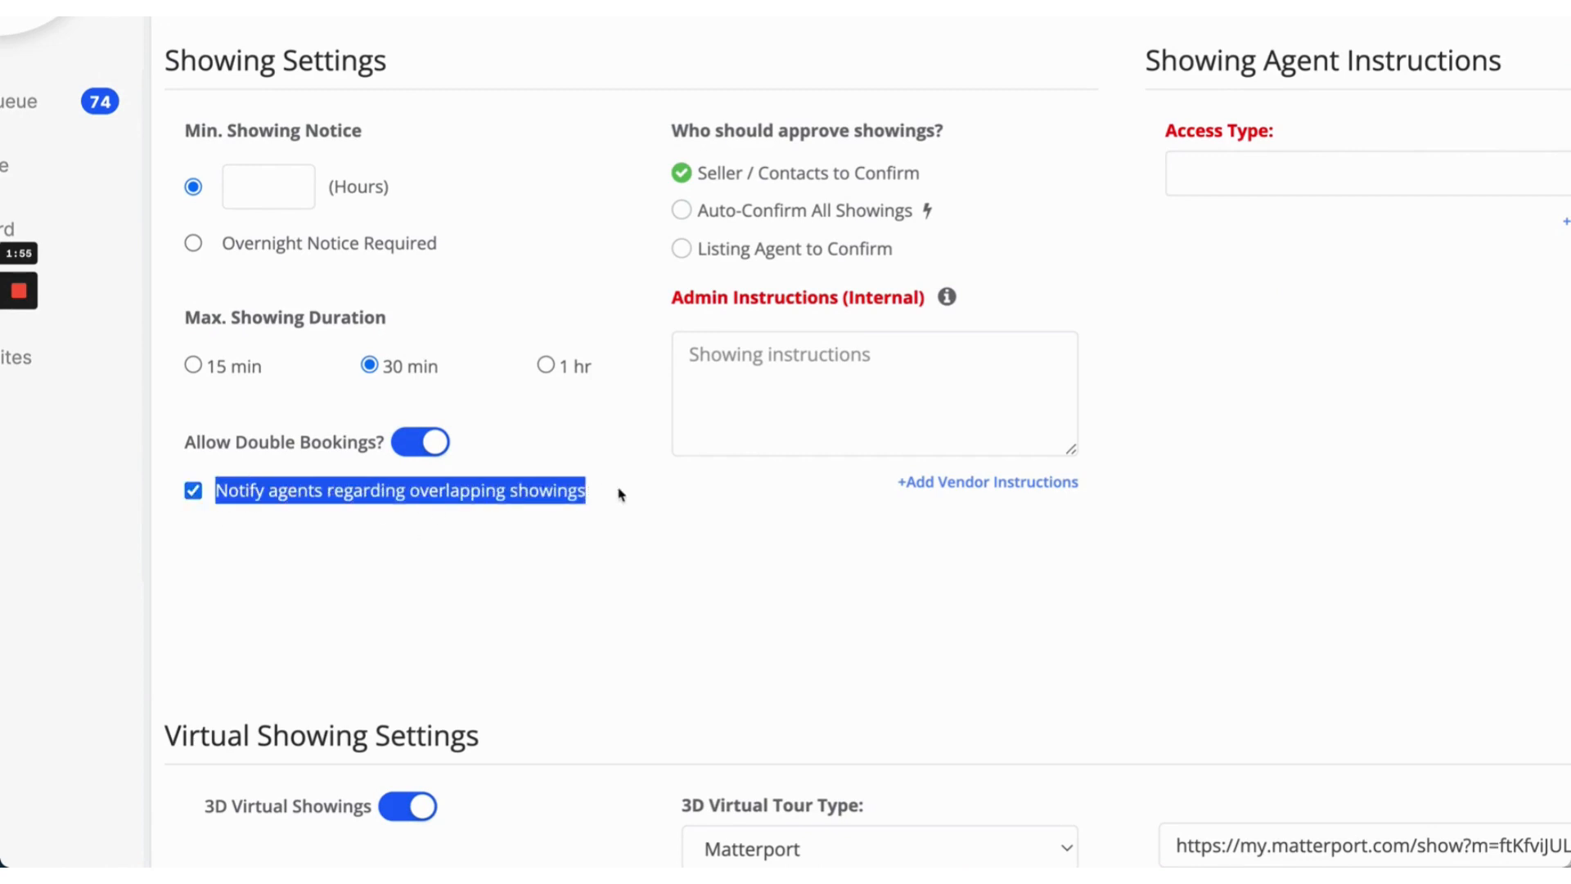
{"action": "left_click", "coordinate": [535, 476]}
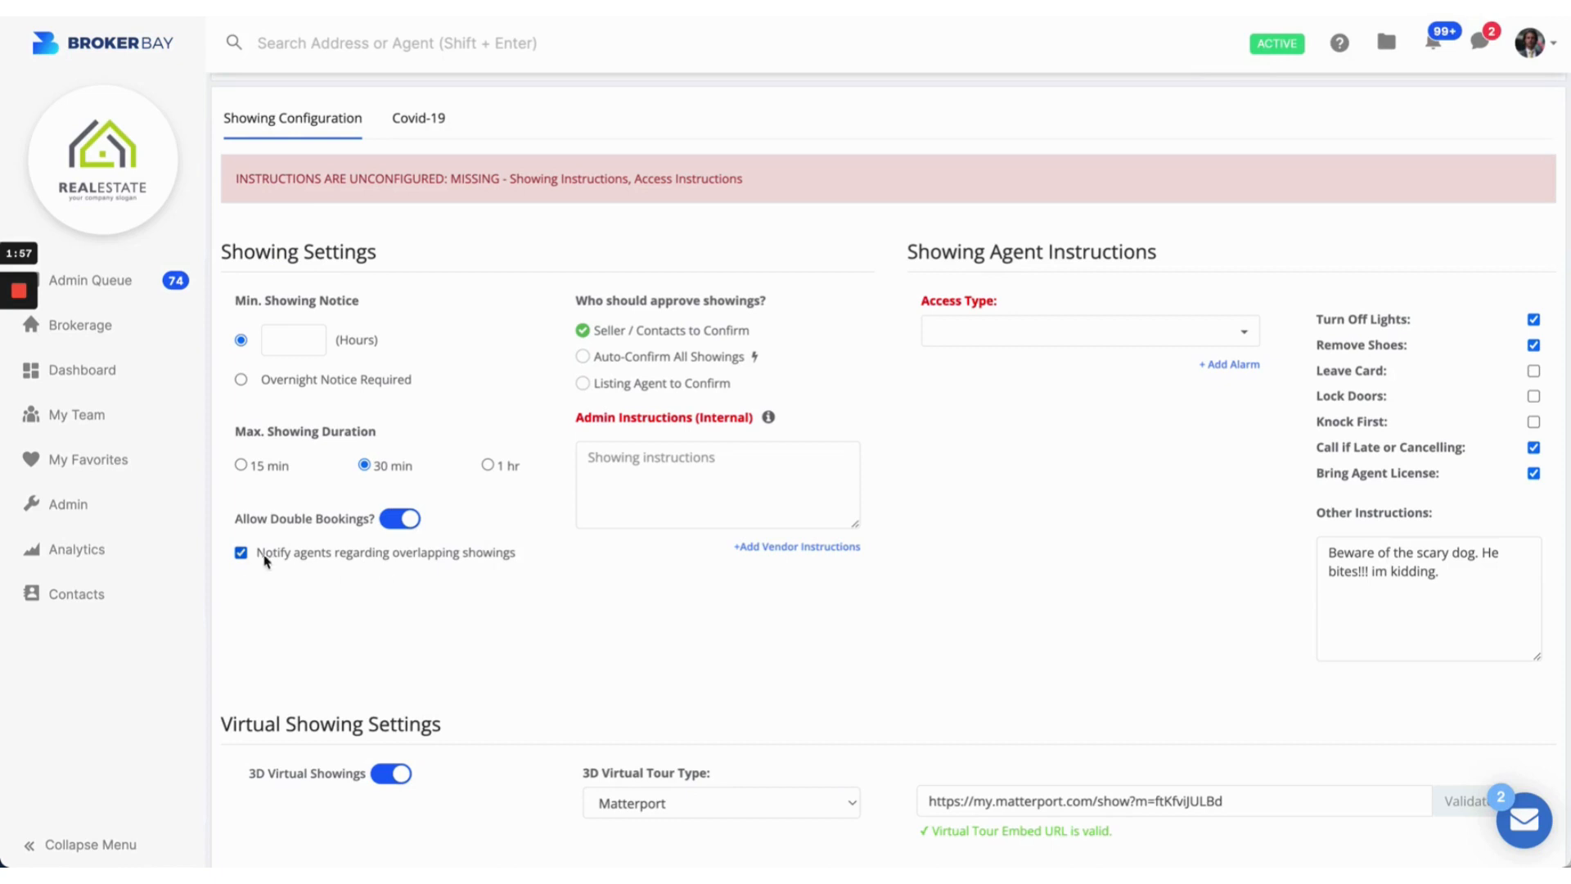
Step: Uncheck overlapping-showing notifications and choose Auto-Confirm All Showings under Who should approve showings?
{"action": "left_click", "coordinate": [193, 492]}
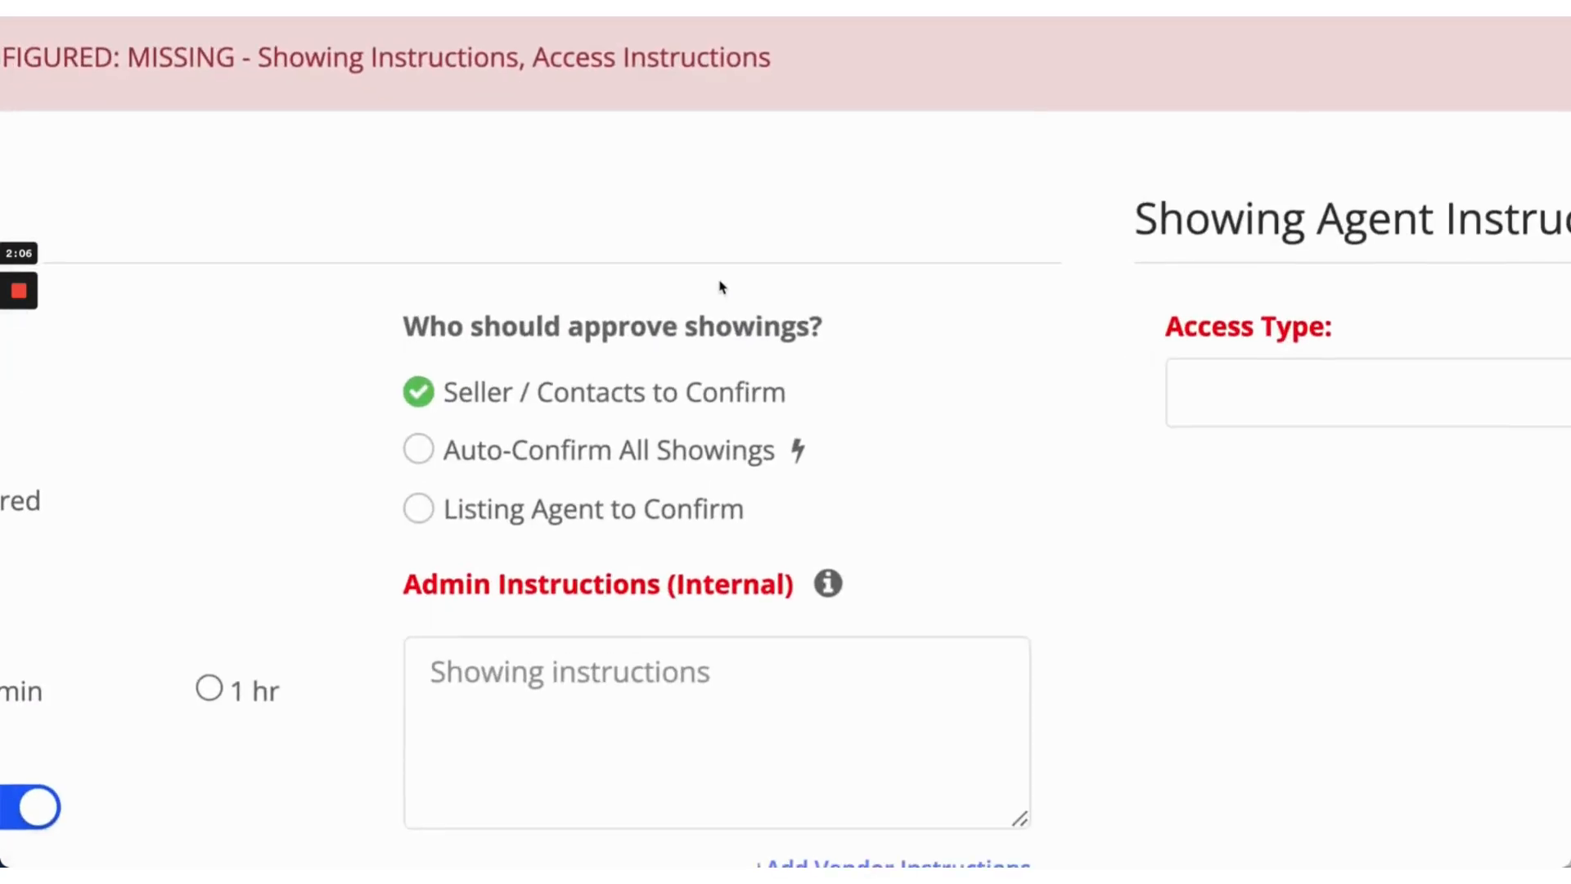
{"action": "scroll", "coordinate": [721, 287], "scroll_direction": "down", "scroll_amount": 2}
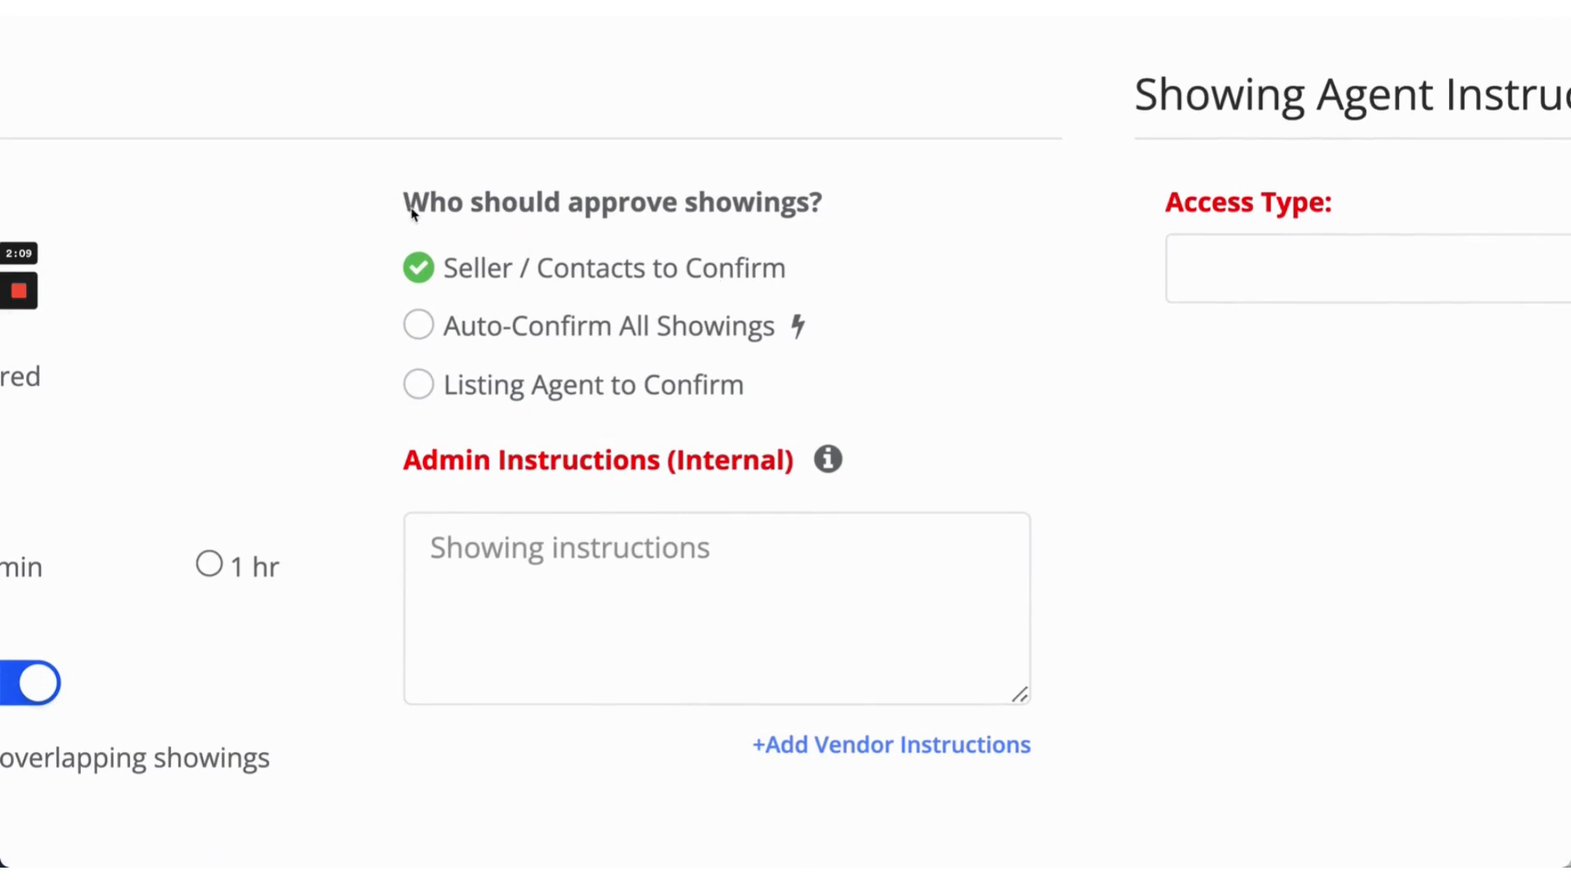
{"action": "left_click_drag", "start_coordinate": [409, 204], "coordinate": [823, 215]}
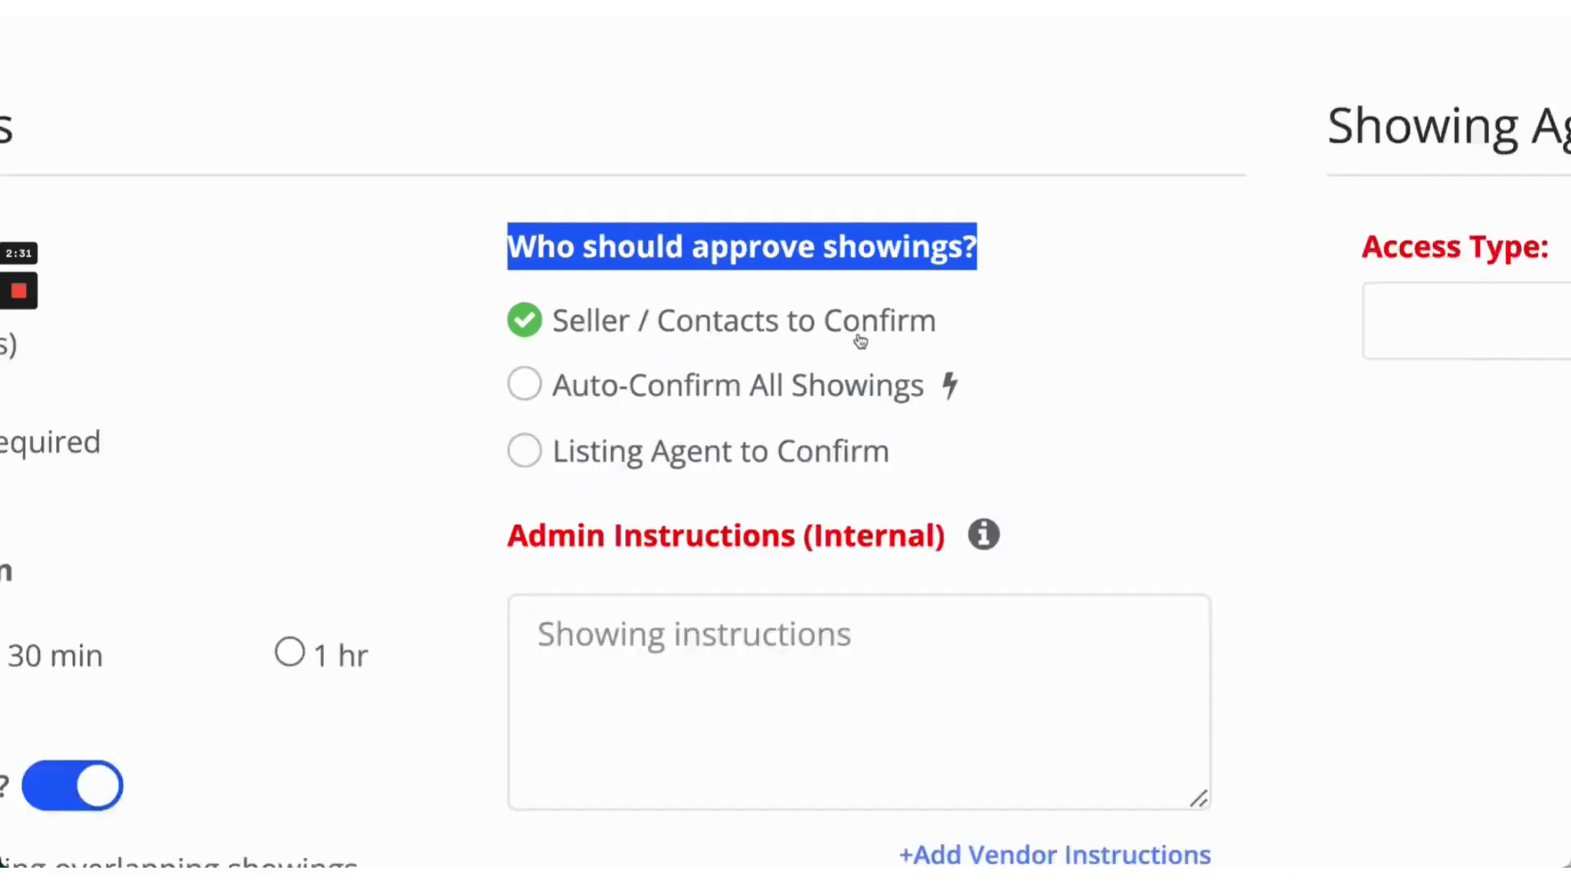
{"action": "scroll", "coordinate": [860, 341], "scroll_direction": "down", "scroll_amount": 5}
{"action": "left_click", "coordinate": [917, 251]}
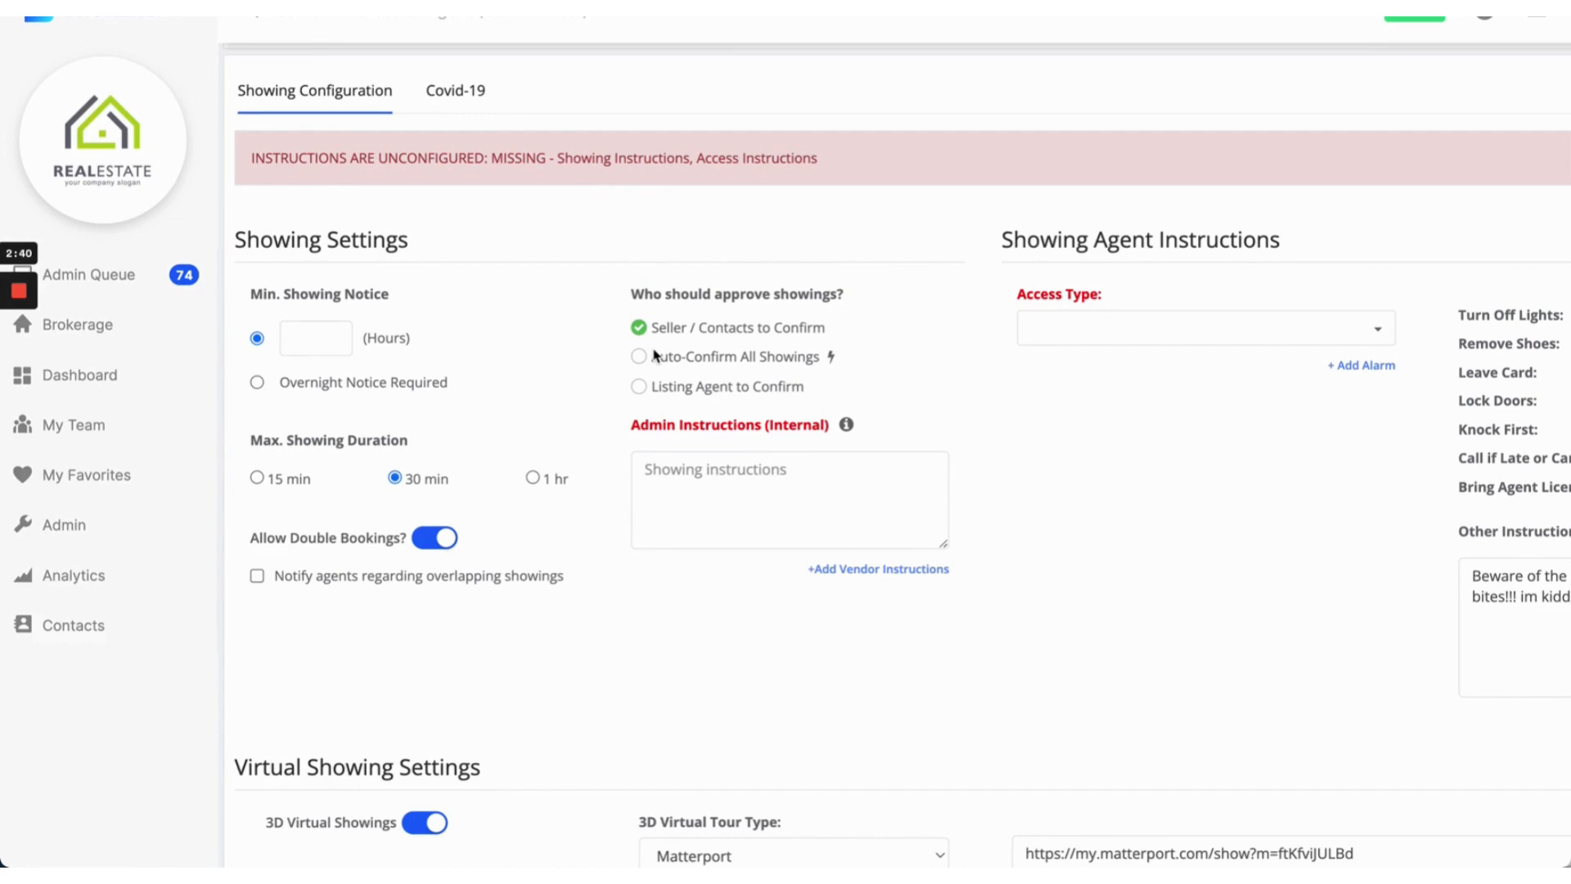
{"action": "left_click", "coordinate": [639, 358]}
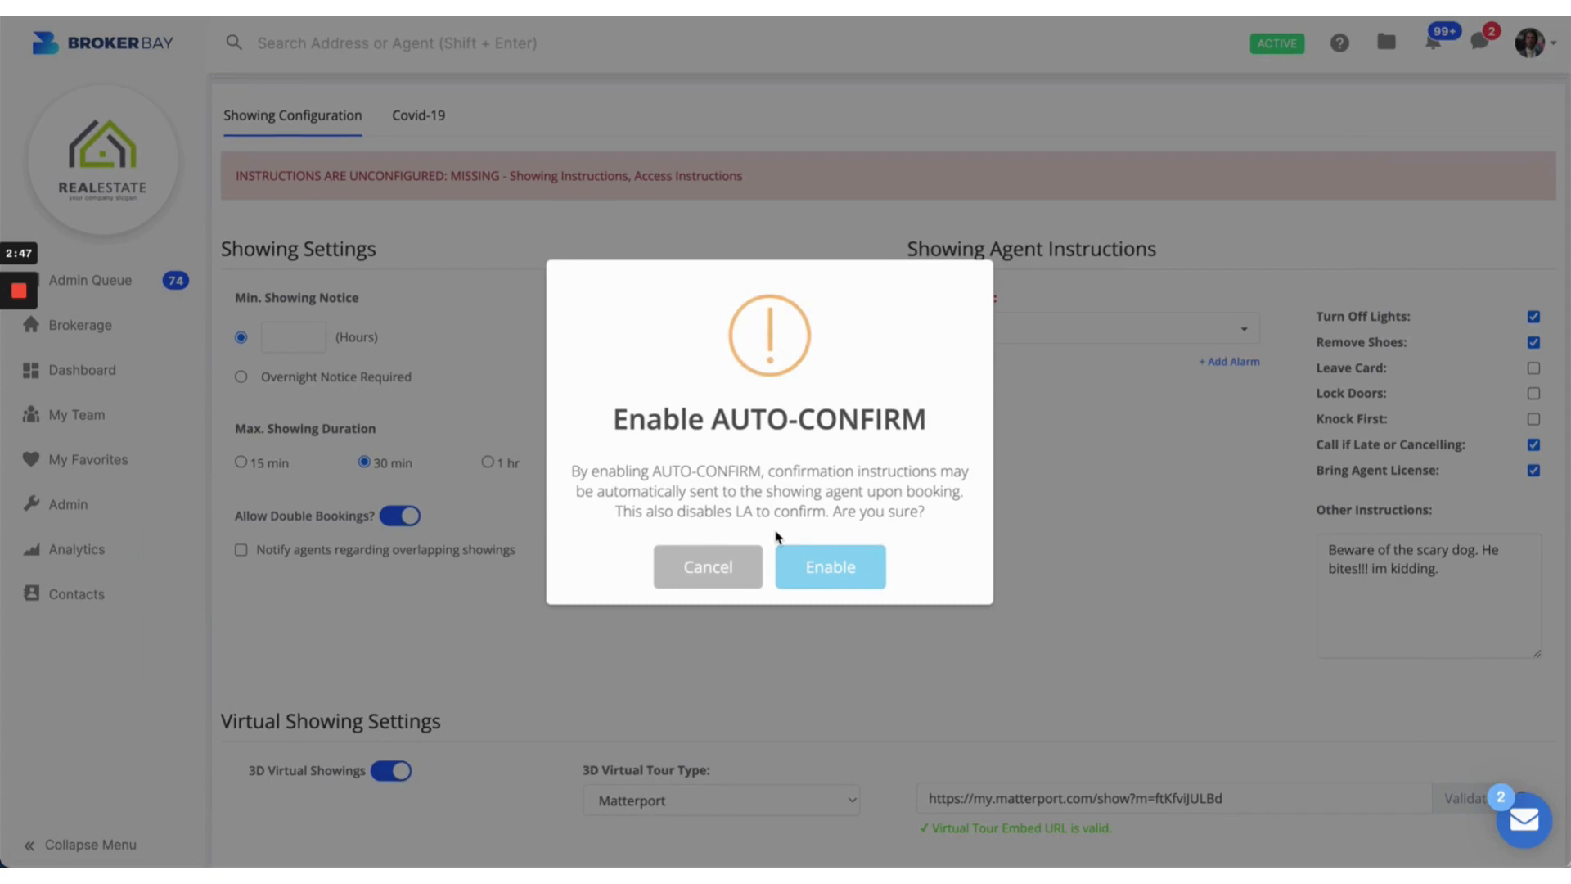
Step: Cancel the Enable AUTO-CONFIRM dialog so seller/contacts still confirm showings
{"action": "left_click", "coordinate": [744, 562]}
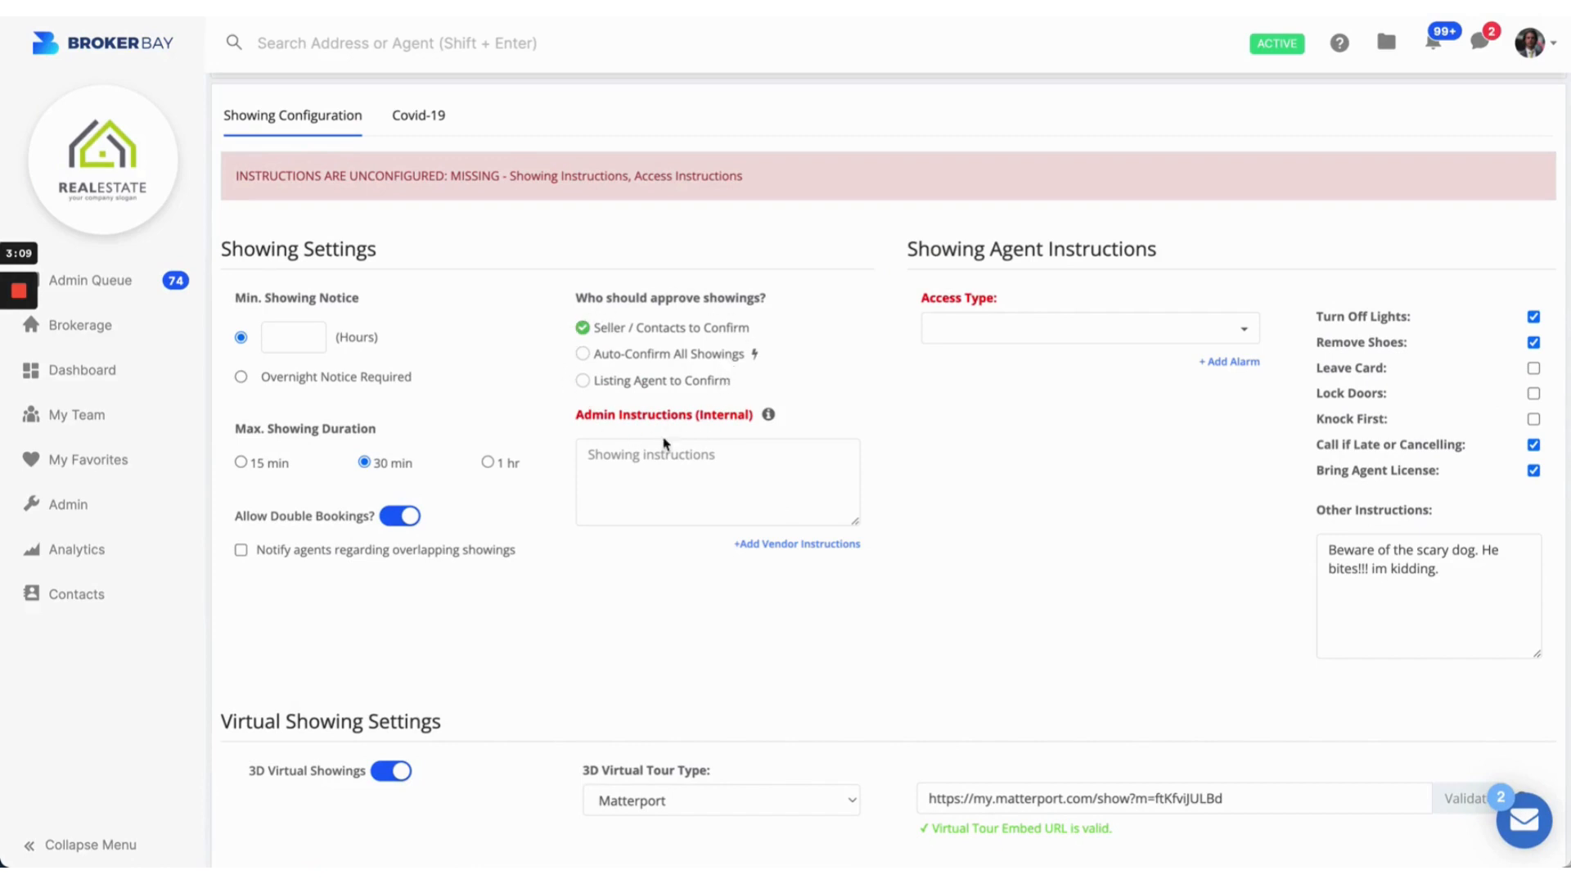
Step: Type an Admin Instructions (Internal) note asking callers to speak loudly because the seller can't hear well
{"action": "left_click_drag", "start_coordinate": [577, 417], "coordinate": [699, 421]}
{"action": "left_click", "coordinate": [752, 434]}
{"action": "left_click", "coordinate": [710, 451]}
{"action": "type", "text": "I"}
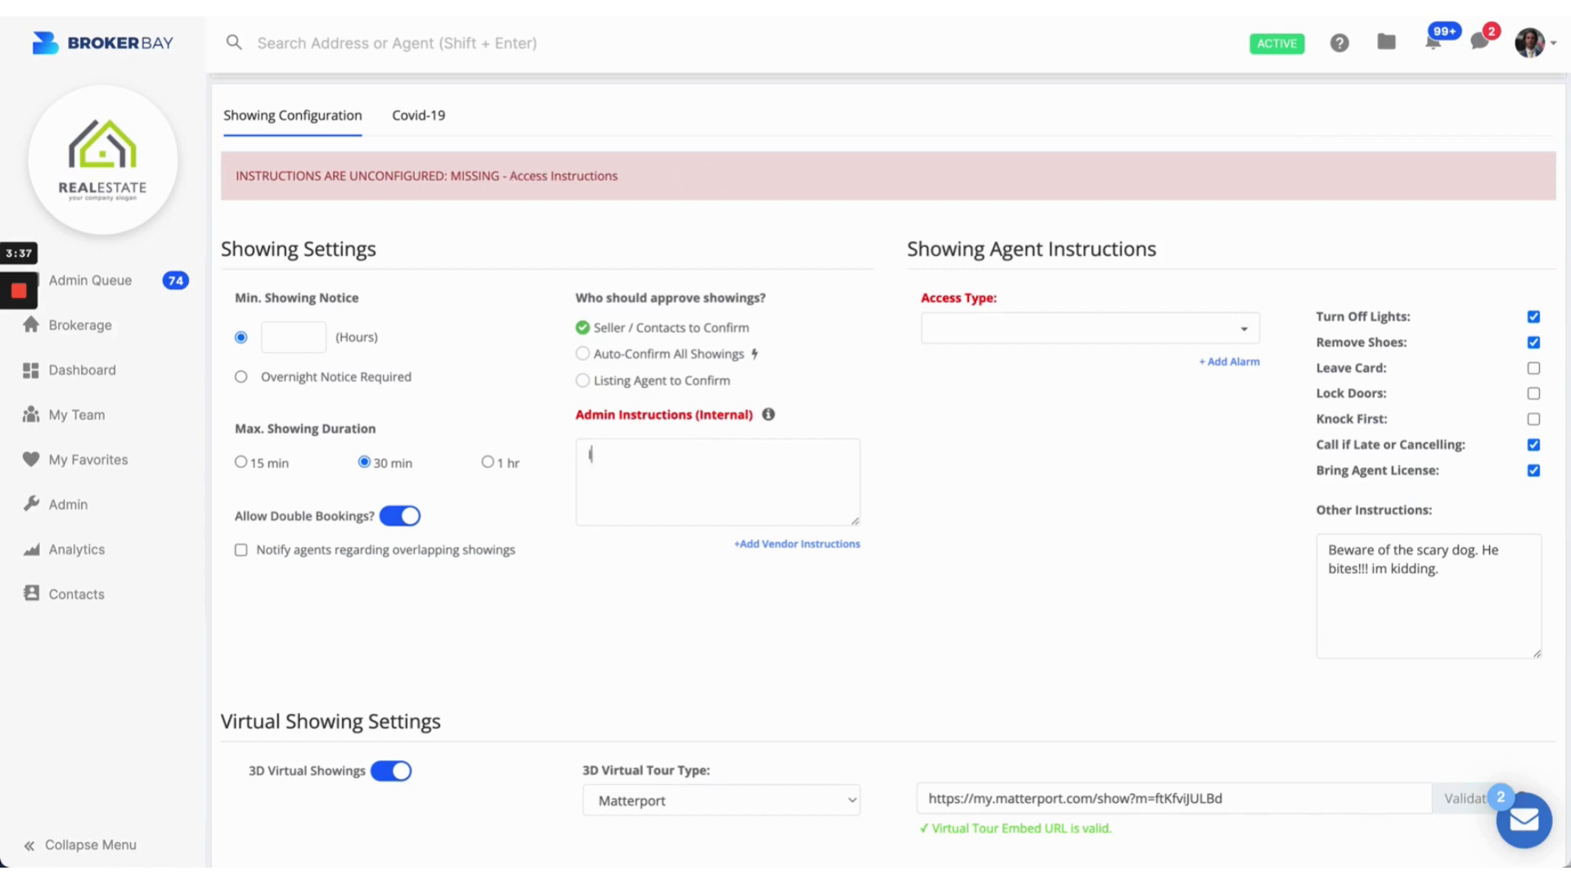
{"action": "type", "text": "F YOU CONTACT MARY THE SELLER, PLE"}
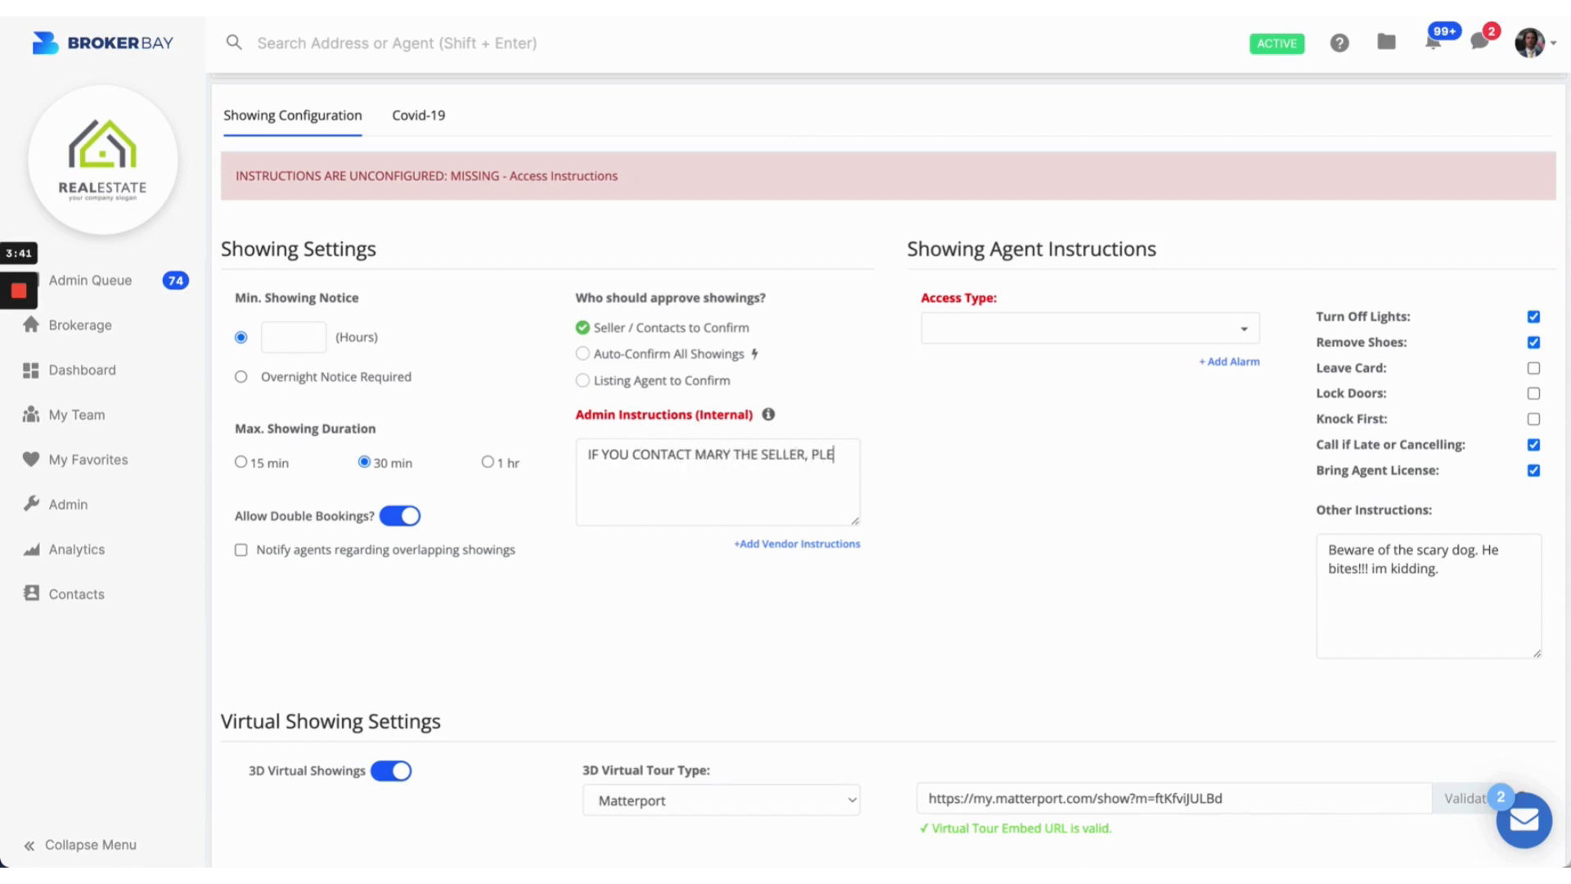
{"action": "type", "text": "ASE SPEAK LOUD,"}
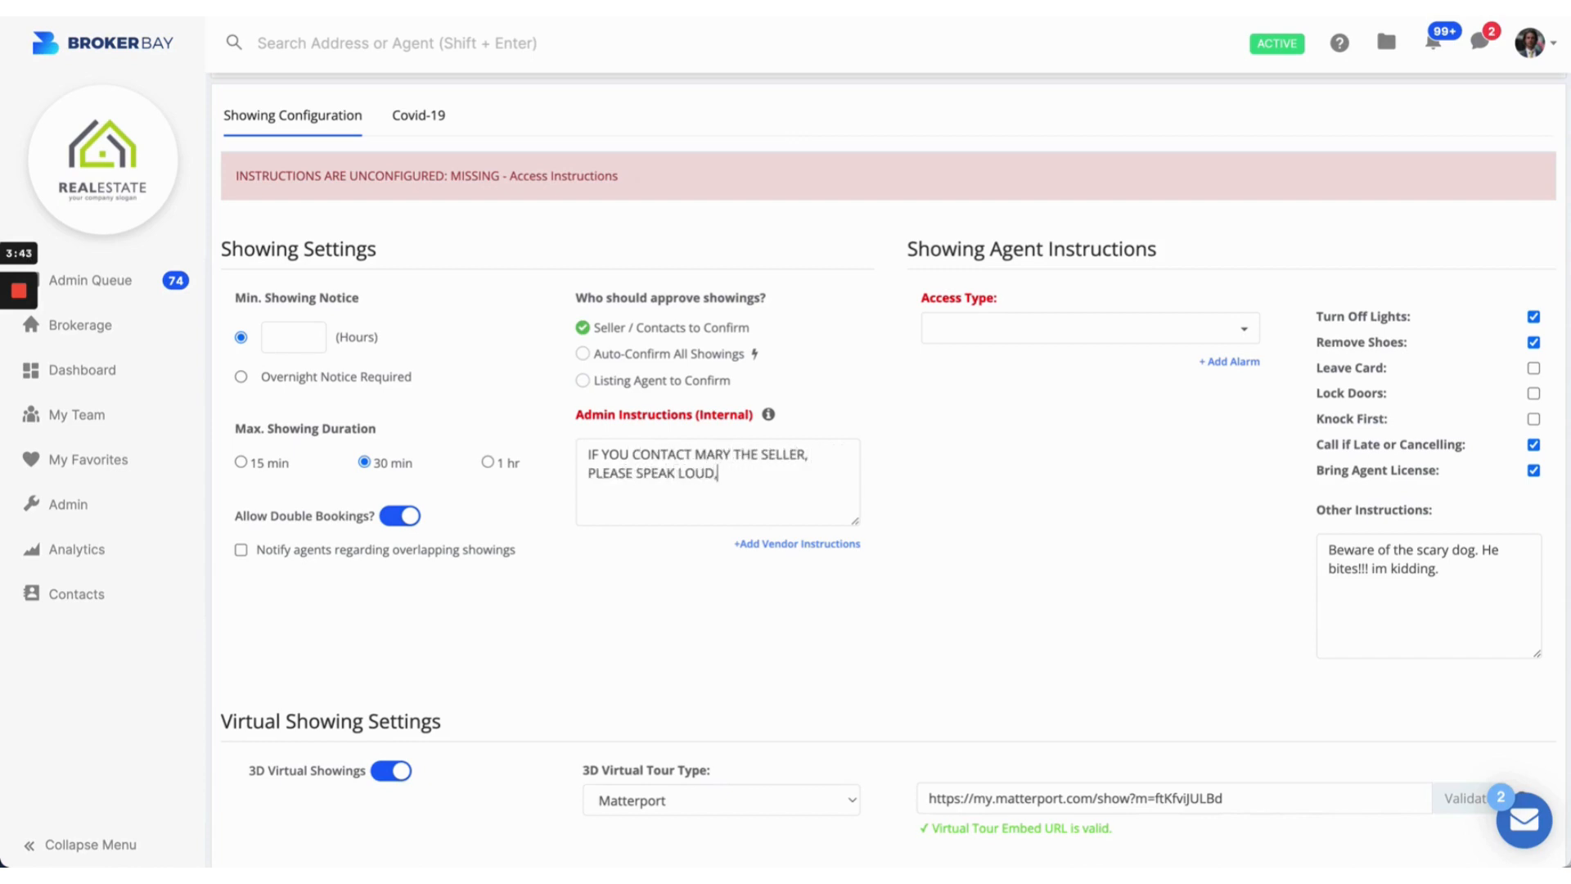
{"action": "type", "text": " SHE CANT HEAR THAT WELL."}
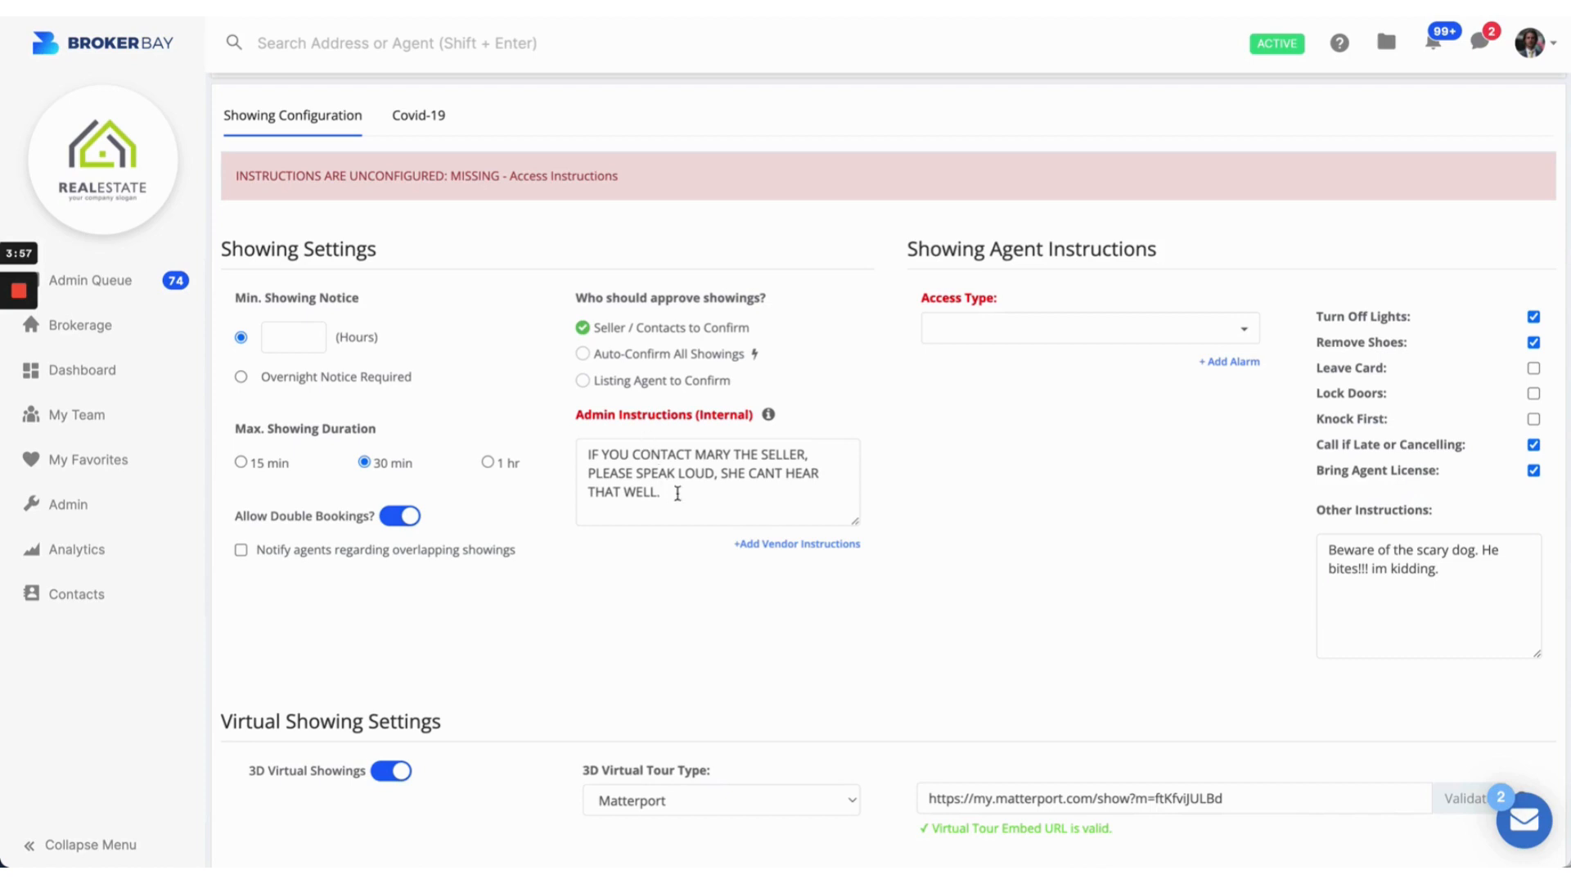
{"action": "left_click", "coordinate": [596, 362]}
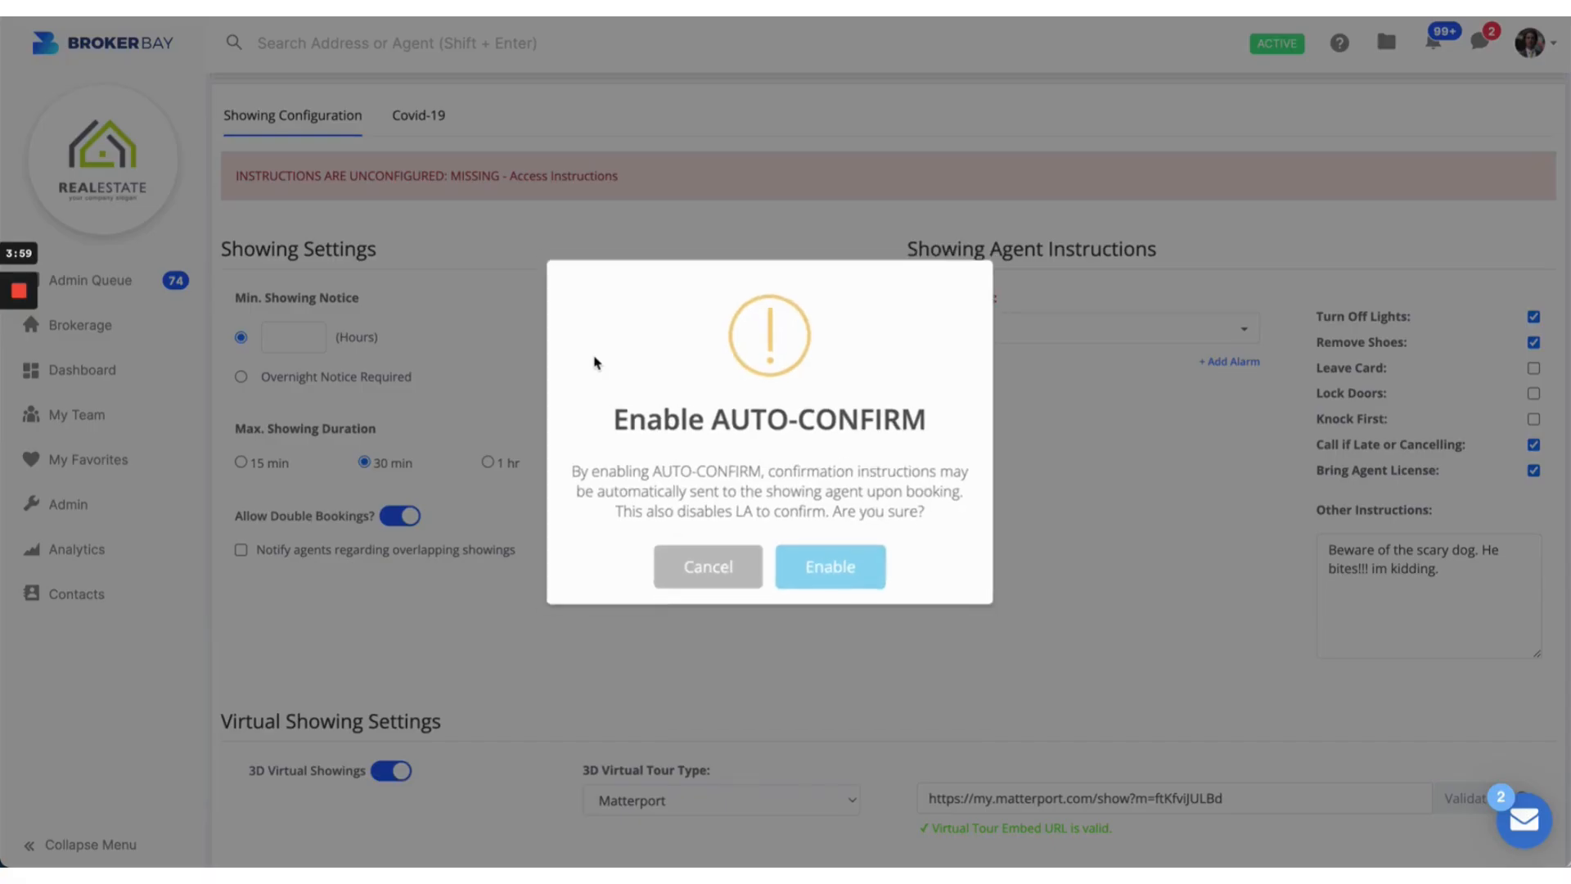
{"action": "left_click", "coordinate": [825, 566]}
{"action": "key", "text": "ctrl+a"}
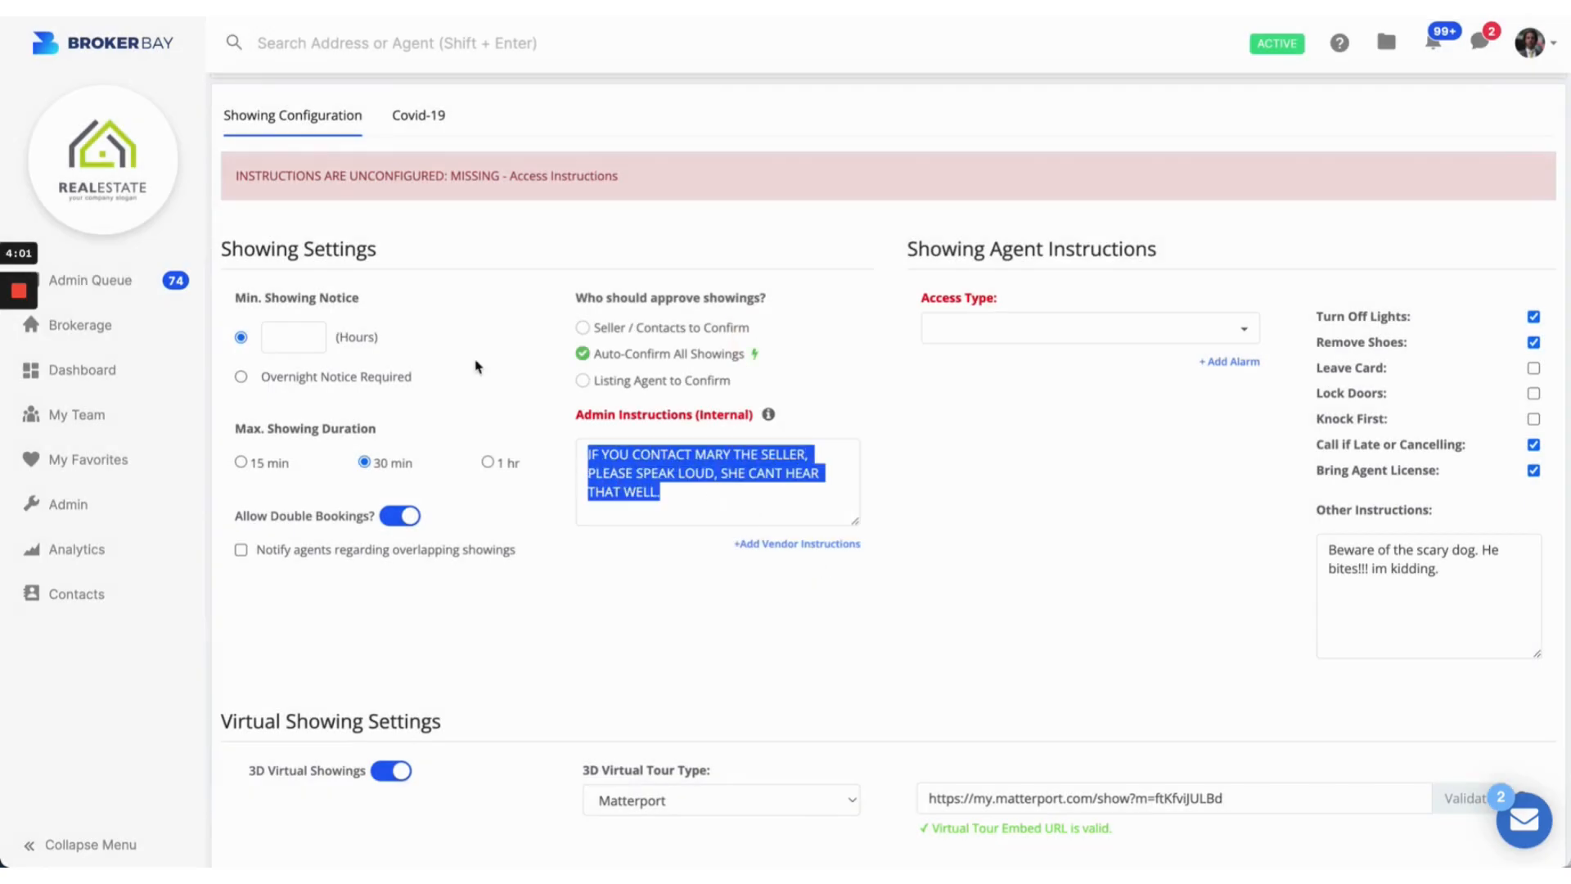
{"action": "key", "text": "BackSpace"}
{"action": "type", "text": "Property "}
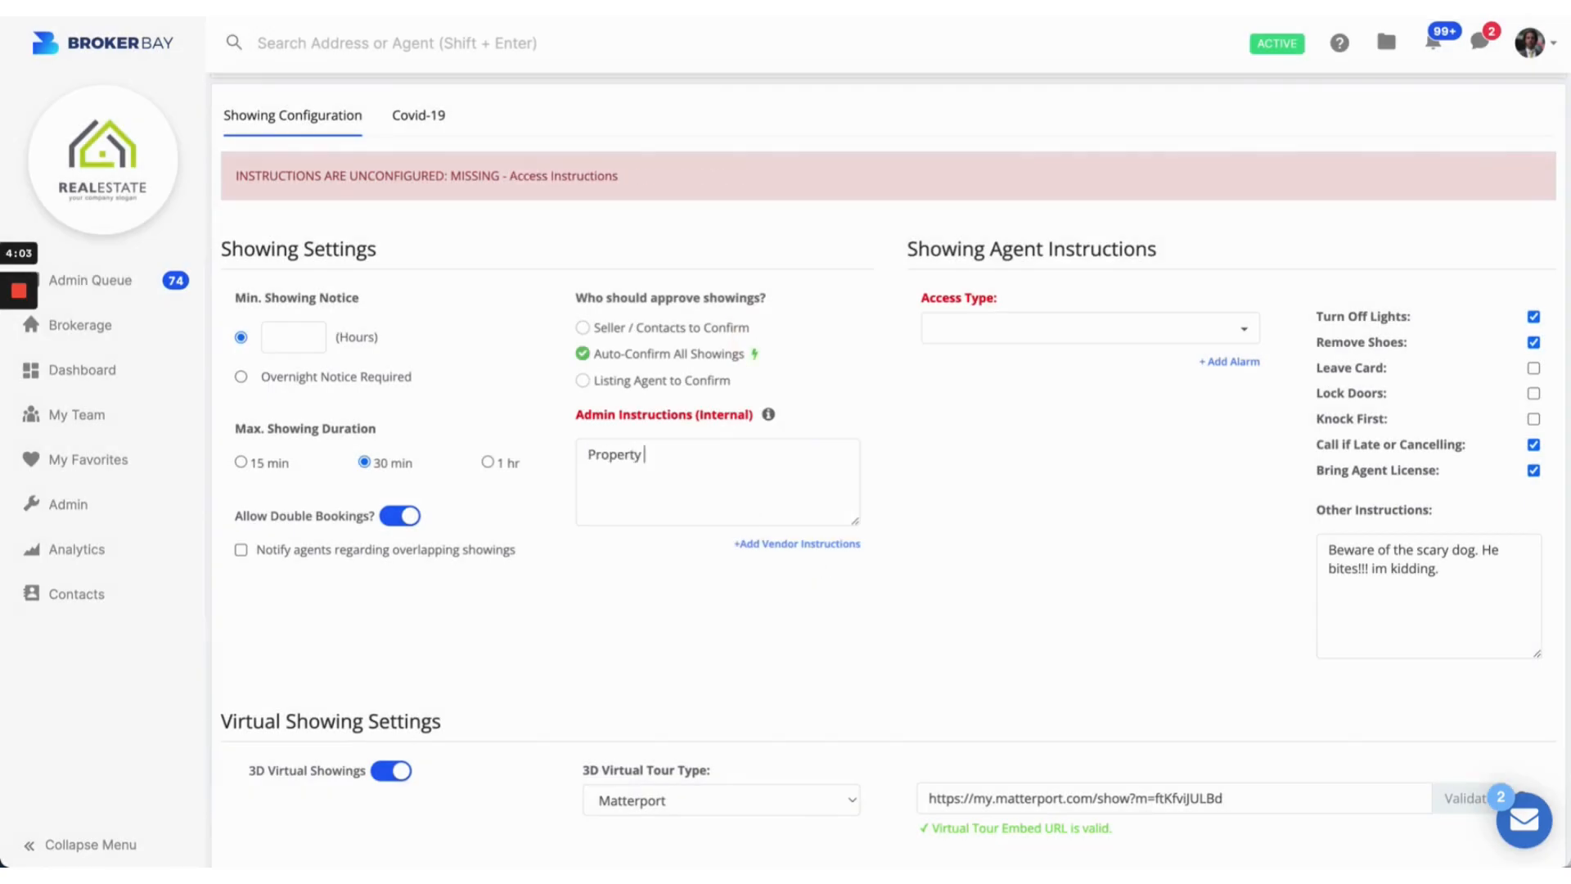
{"action": "type", "text": "vacant, no confimraatio"}
{"action": "key", "text": "BackSpace"}
{"action": "key", "text": "BackSpace"}
{"action": "key", "text": "BackSpace"}
{"action": "key", "text": "BackSpace"}
{"action": "type", "text": "nistruc and the"}
{"action": "key", "text": "ctrl+a"}
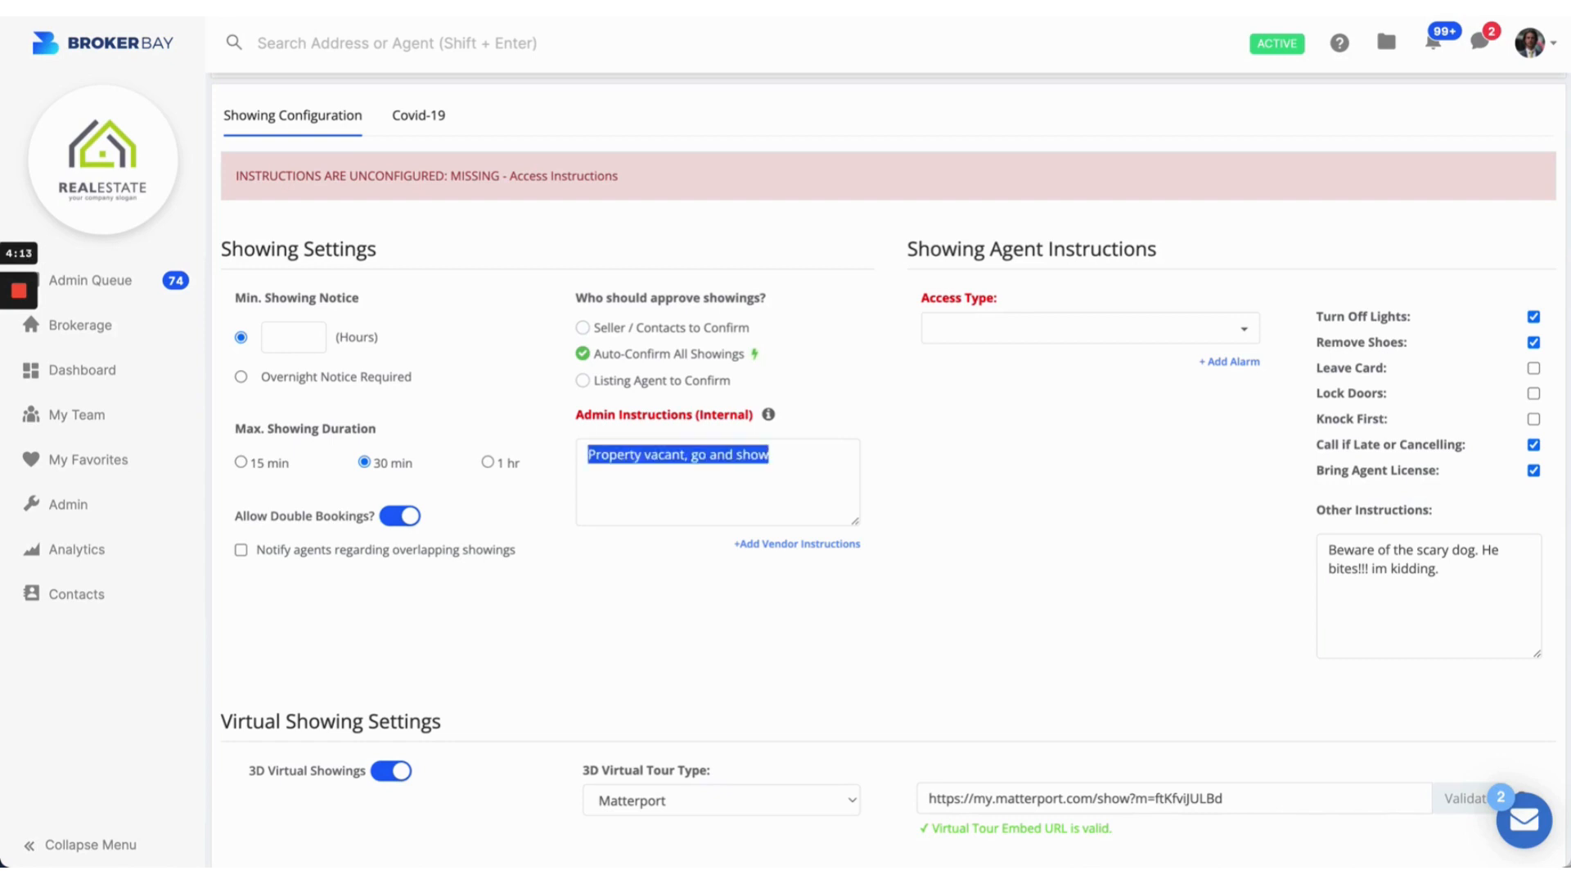
{"action": "key", "text": "BackSpace"}
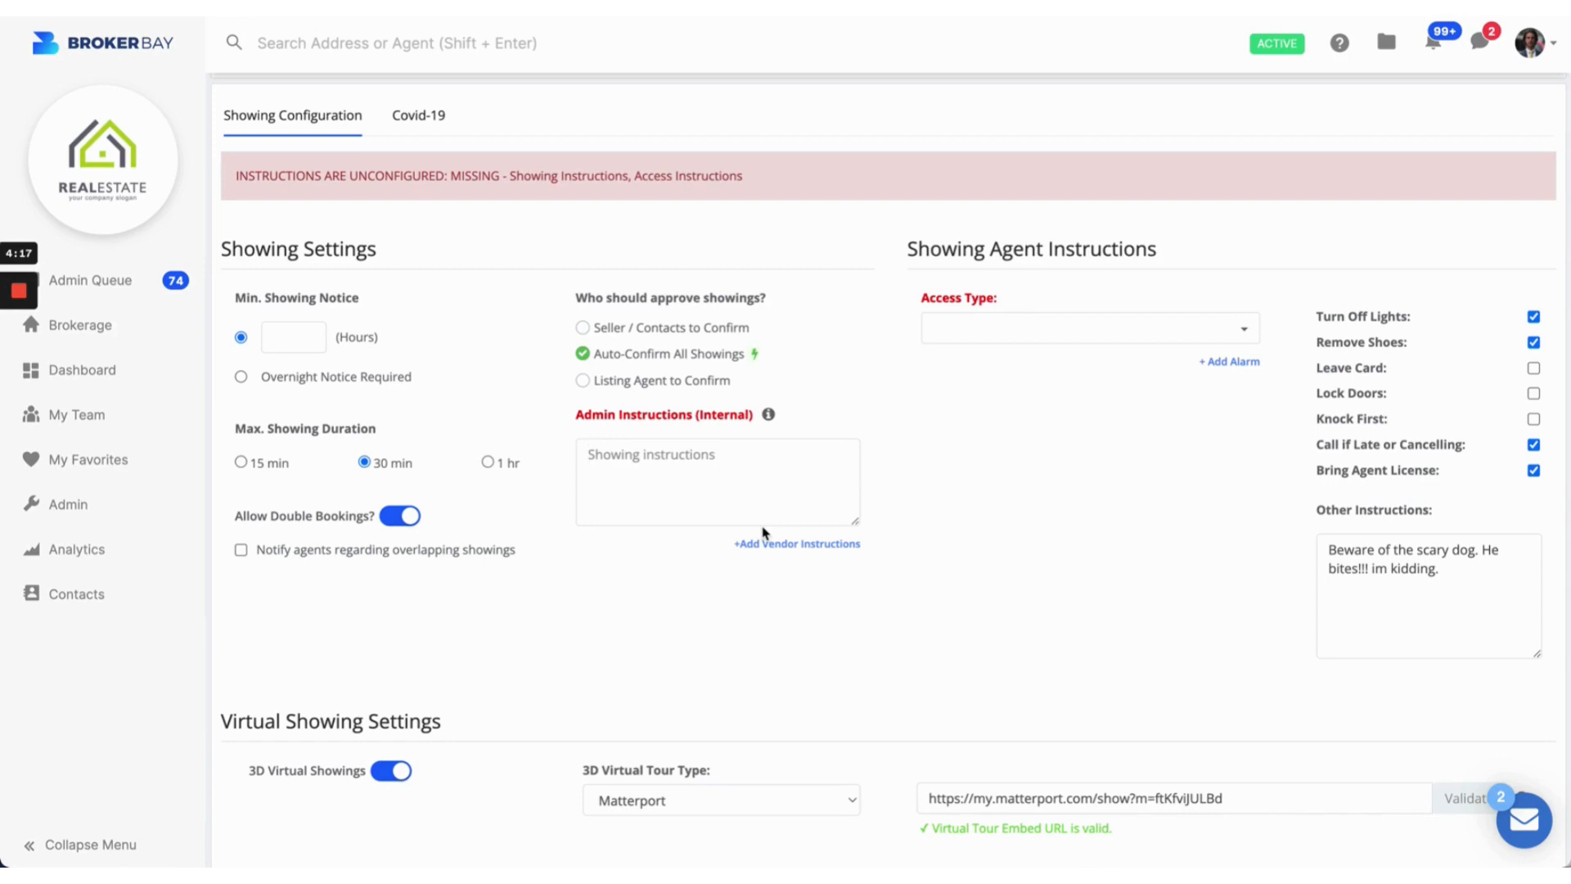
{"action": "left_click", "coordinate": [583, 327]}
{"action": "left_click", "coordinate": [631, 455]}
{"action": "type", "text": "MARY"}
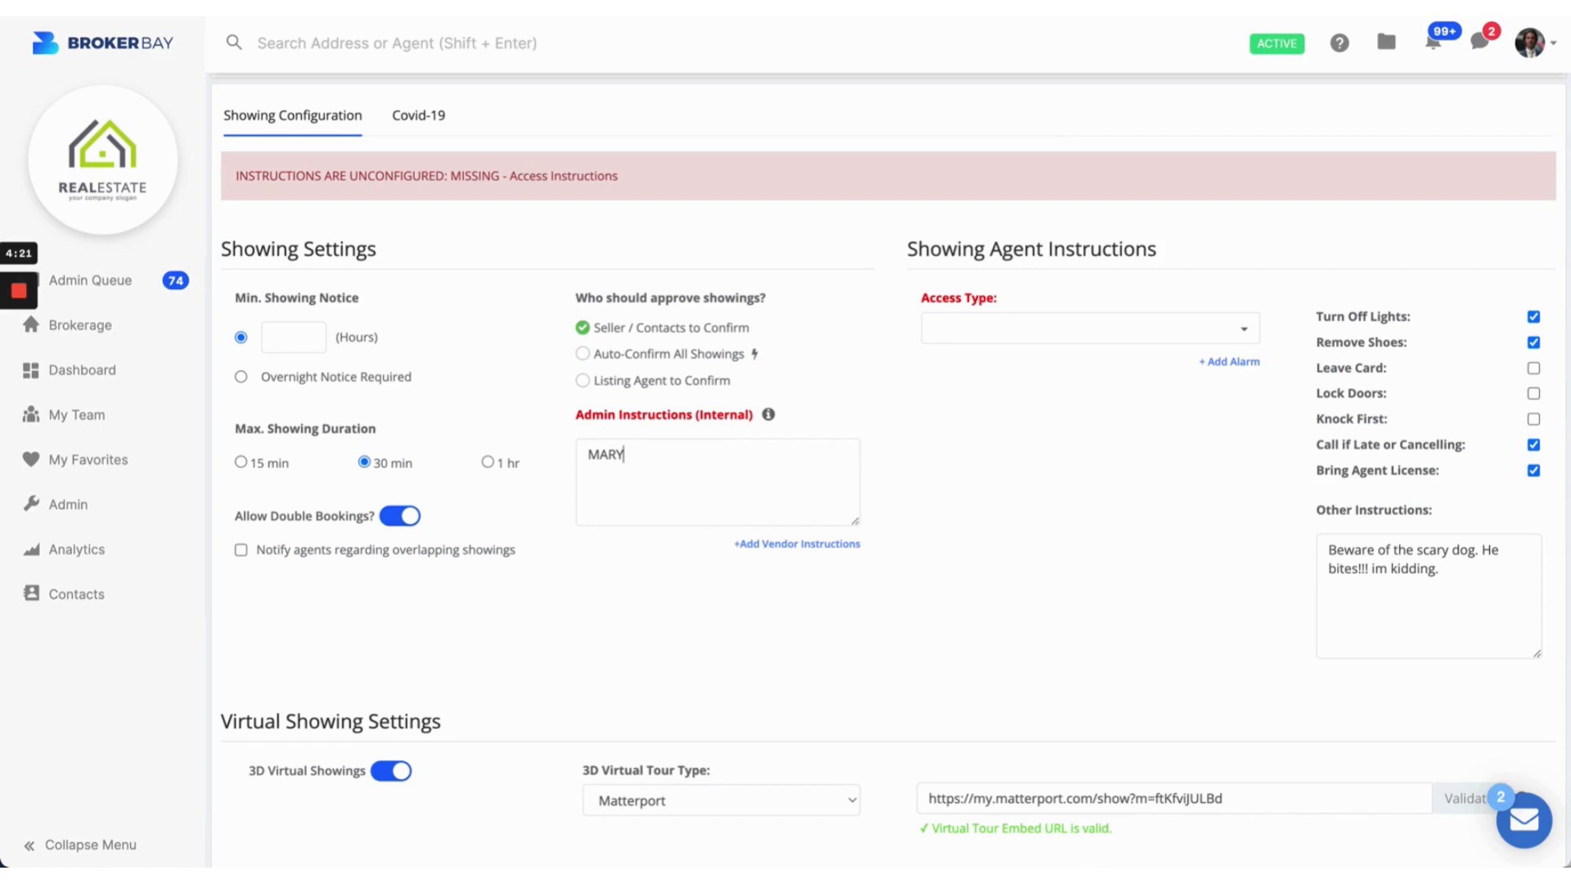
{"action": "double_click", "coordinate": [633, 461]}
{"action": "key", "text": "super+z"}
{"action": "key", "text": "super+z"}
{"action": "key", "text": "super+z"}
{"action": "key", "text": "super+z"}
{"action": "key", "text": "super+z"}
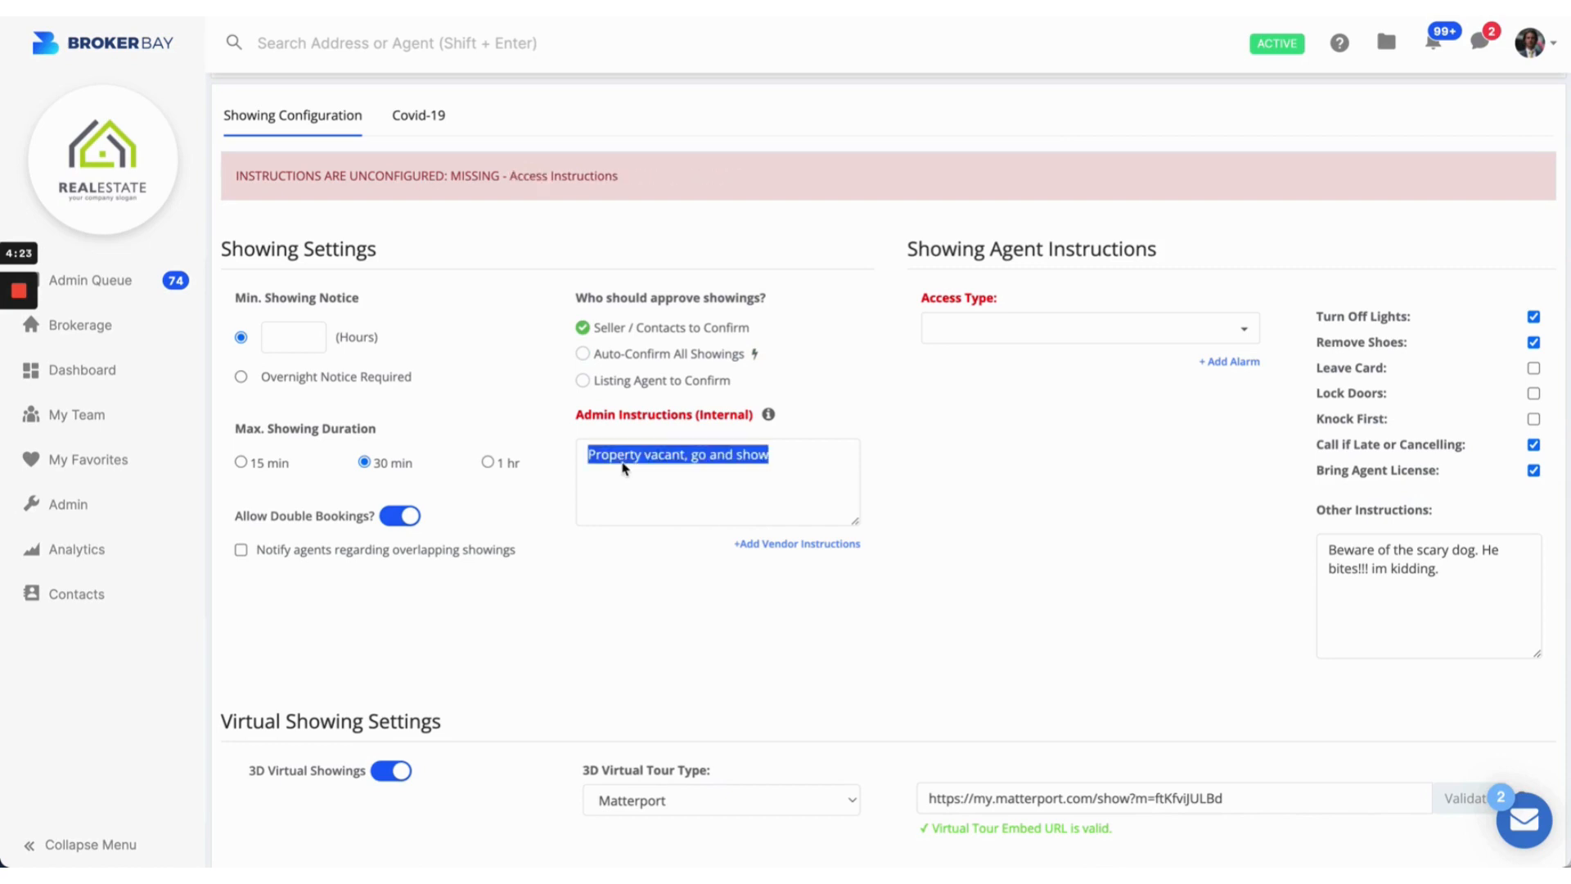
{"action": "left_click", "coordinate": [717, 392]}
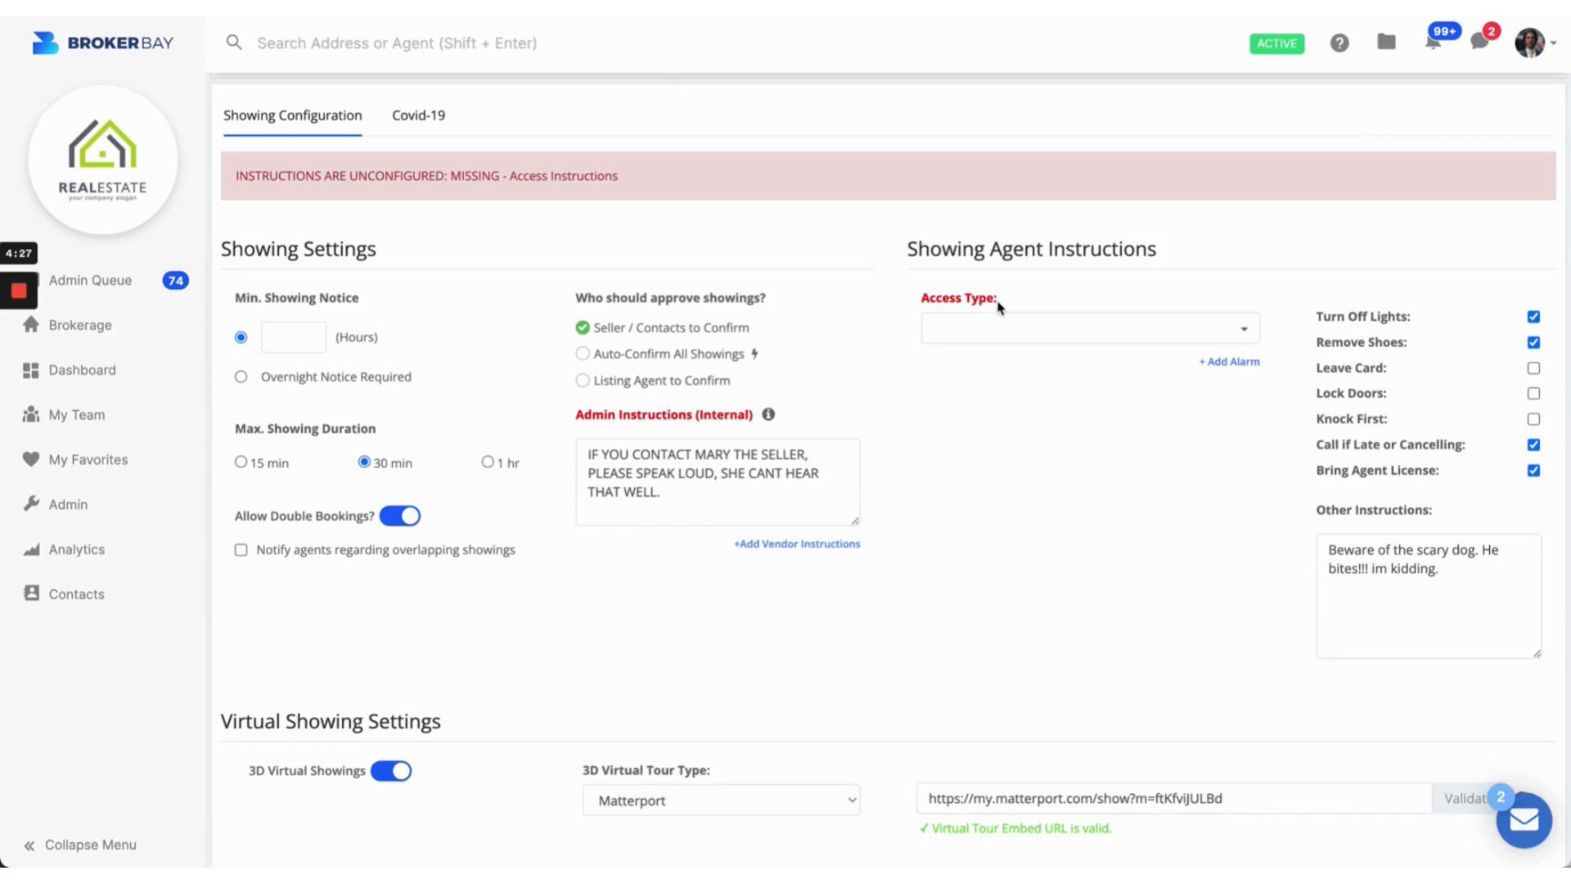
{"action": "left_click_drag", "start_coordinate": [907, 250], "coordinate": [1195, 263]}
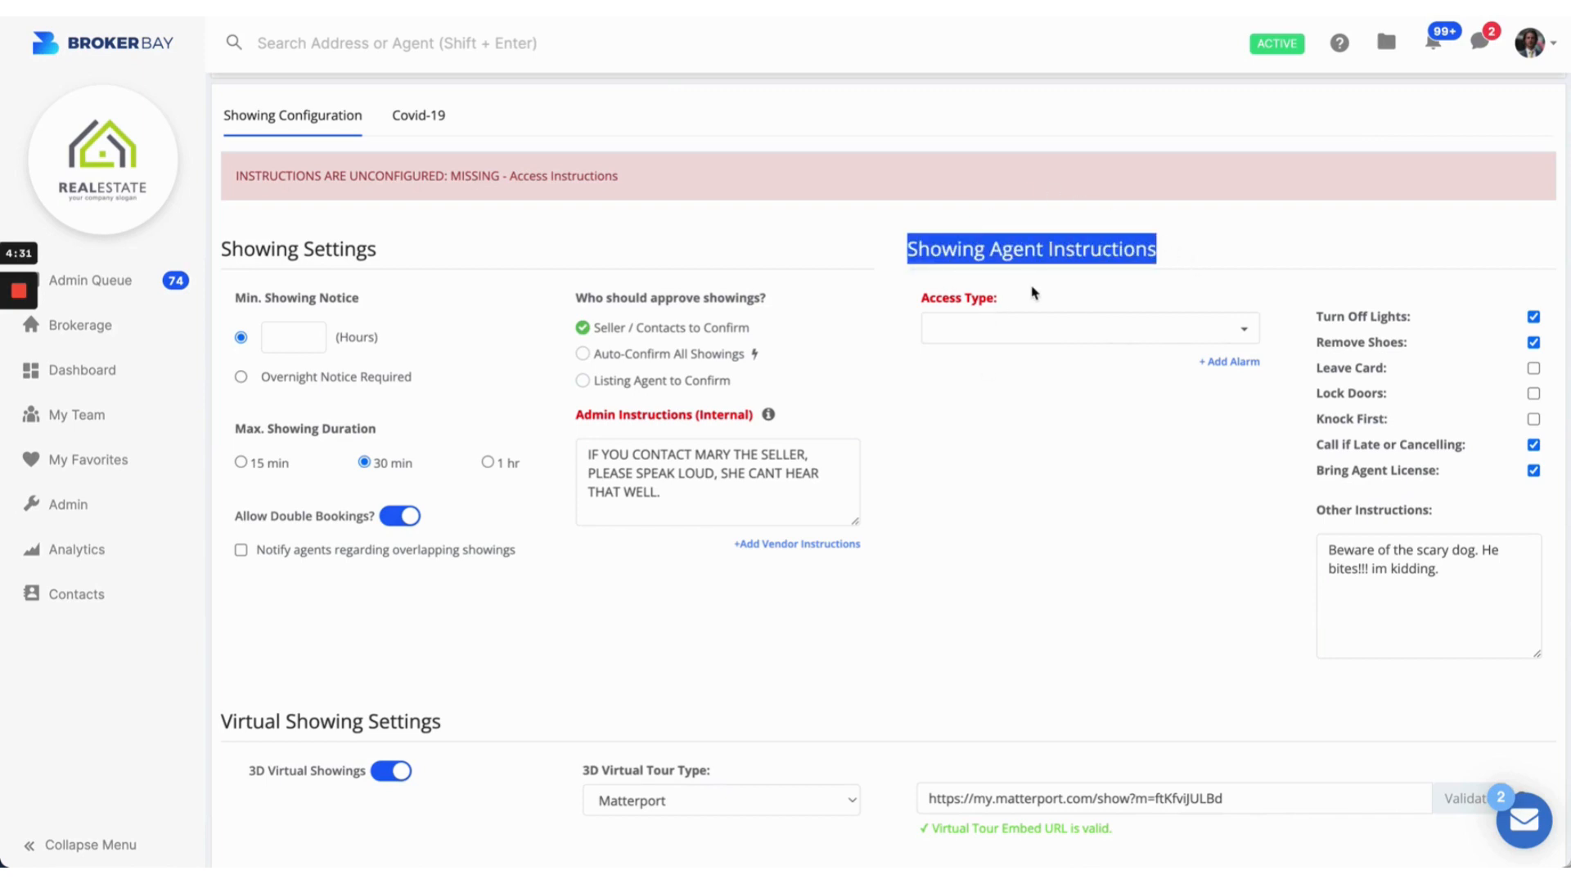
Step: Set Access Type to Lock Box, entering and then clearing a test code 1-2-3-4
{"action": "left_click", "coordinate": [1021, 322]}
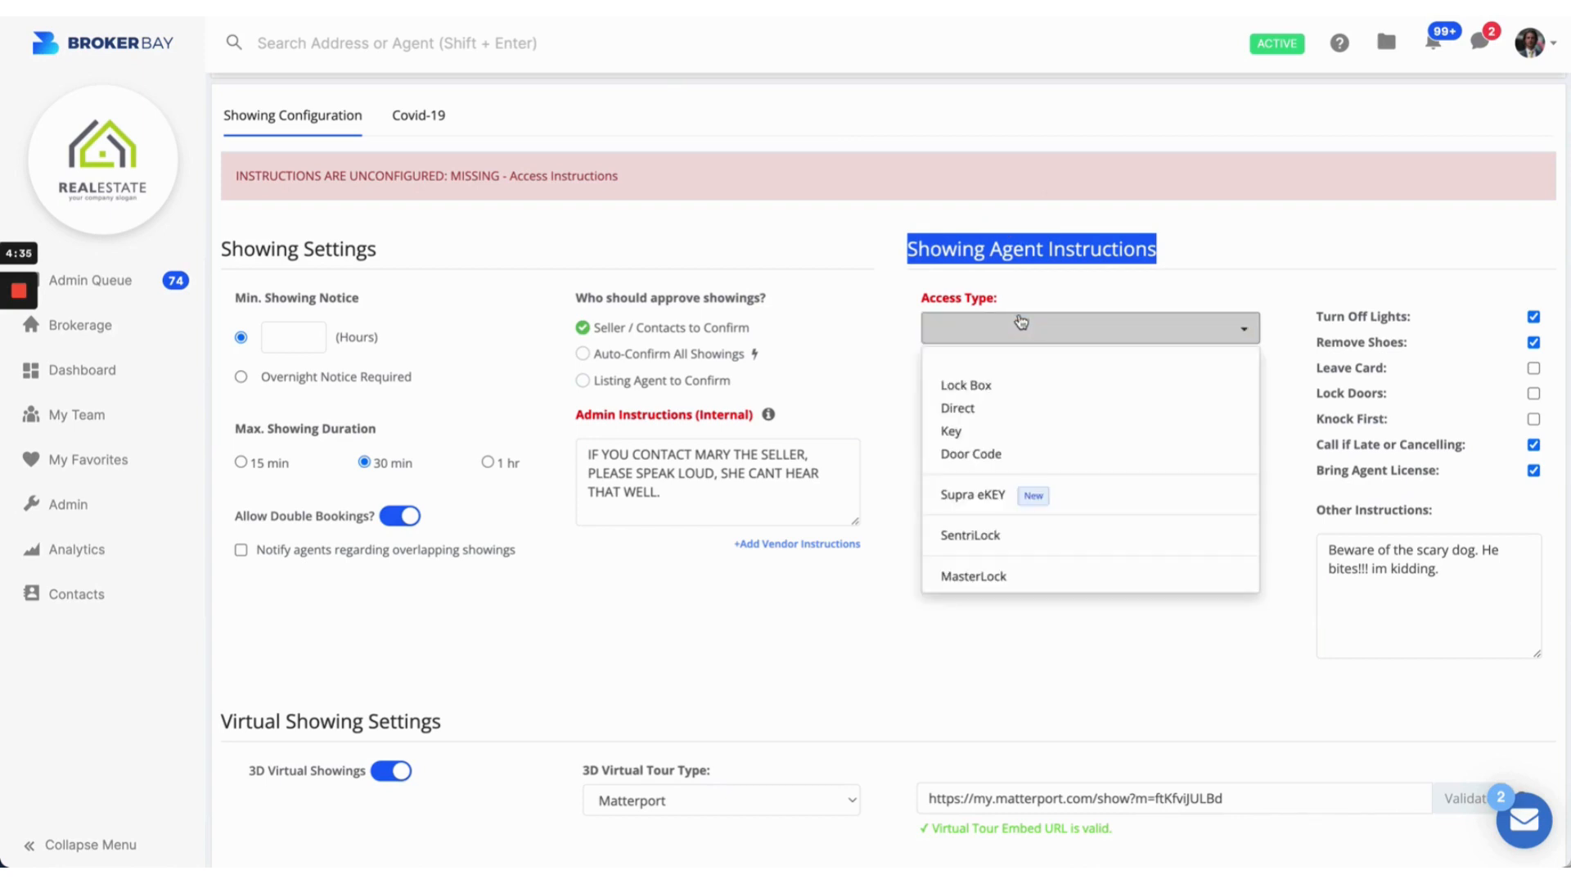
{"action": "left_click", "coordinate": [1020, 388]}
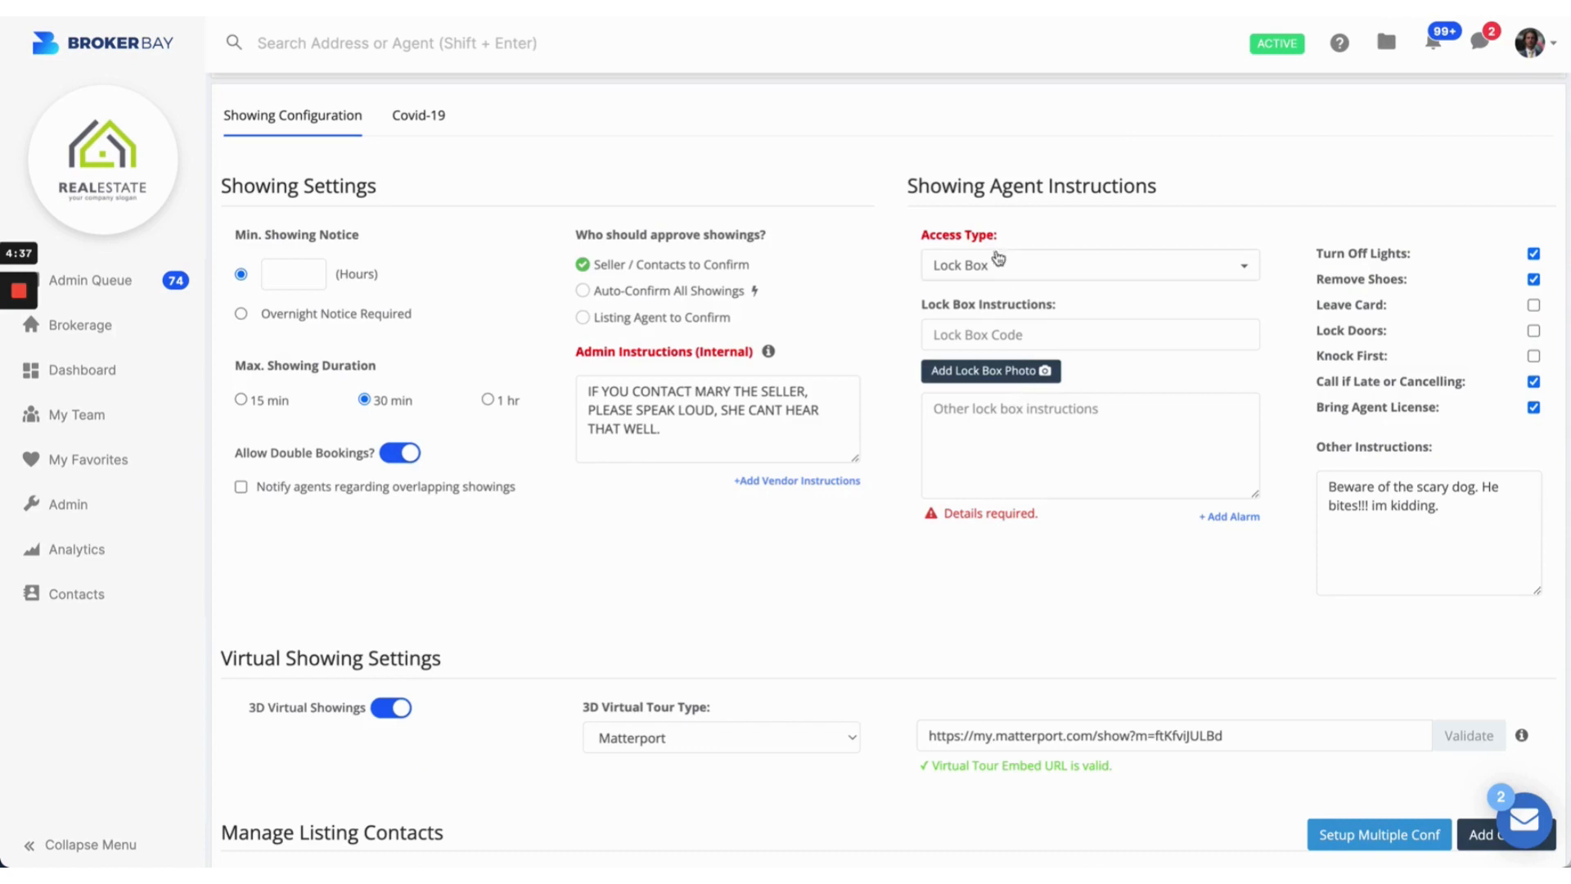
{"action": "left_click", "coordinate": [969, 334]}
{"action": "type", "text": "1"}
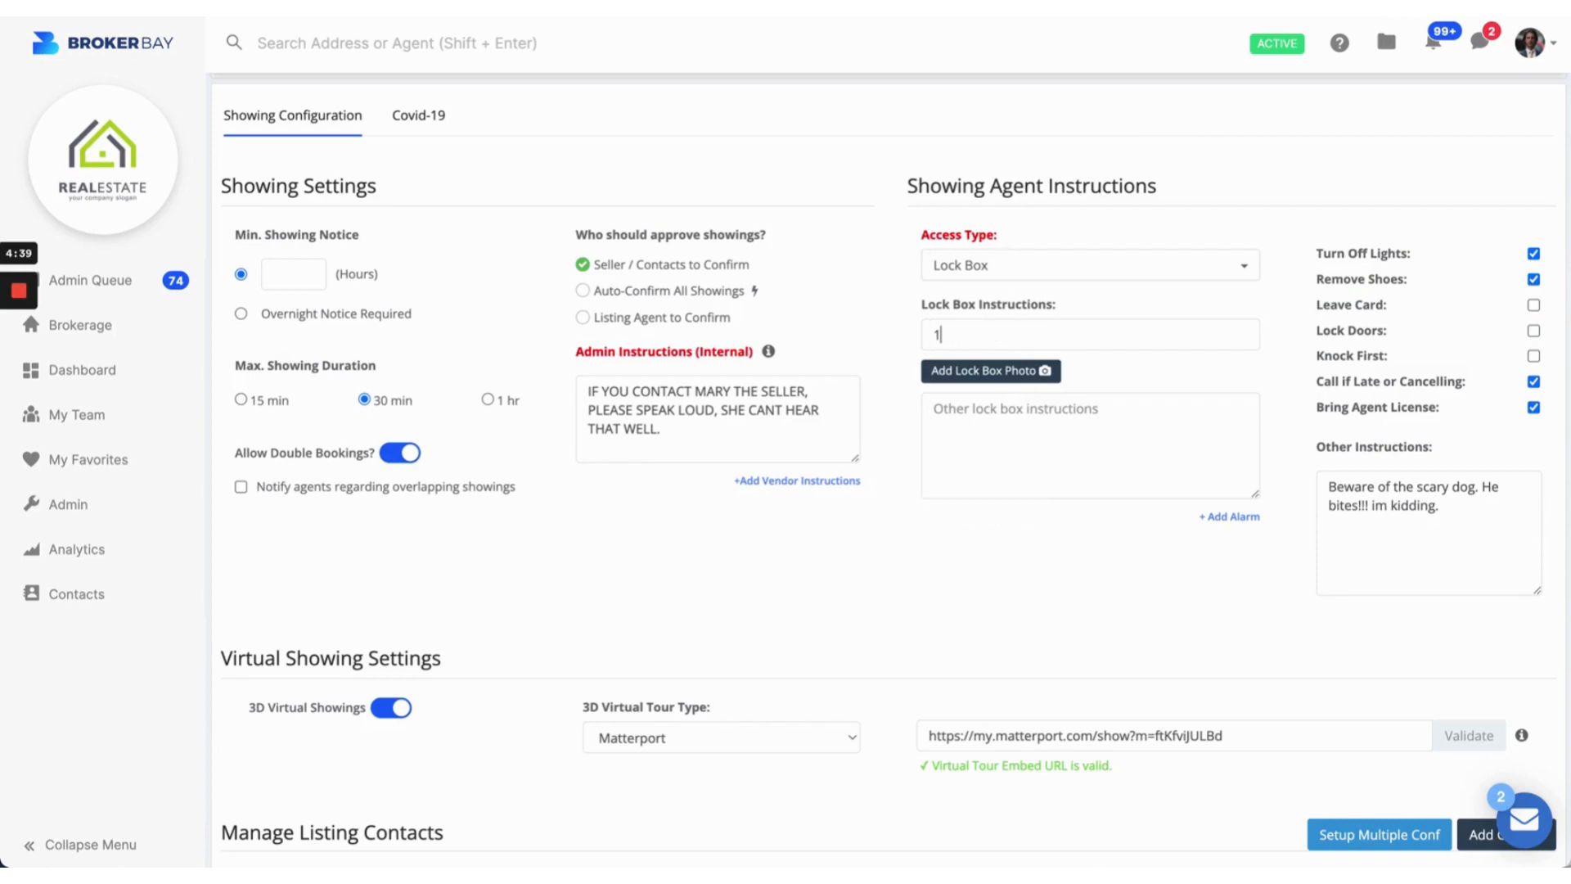
{"action": "type", "text": "-2-3-4"}
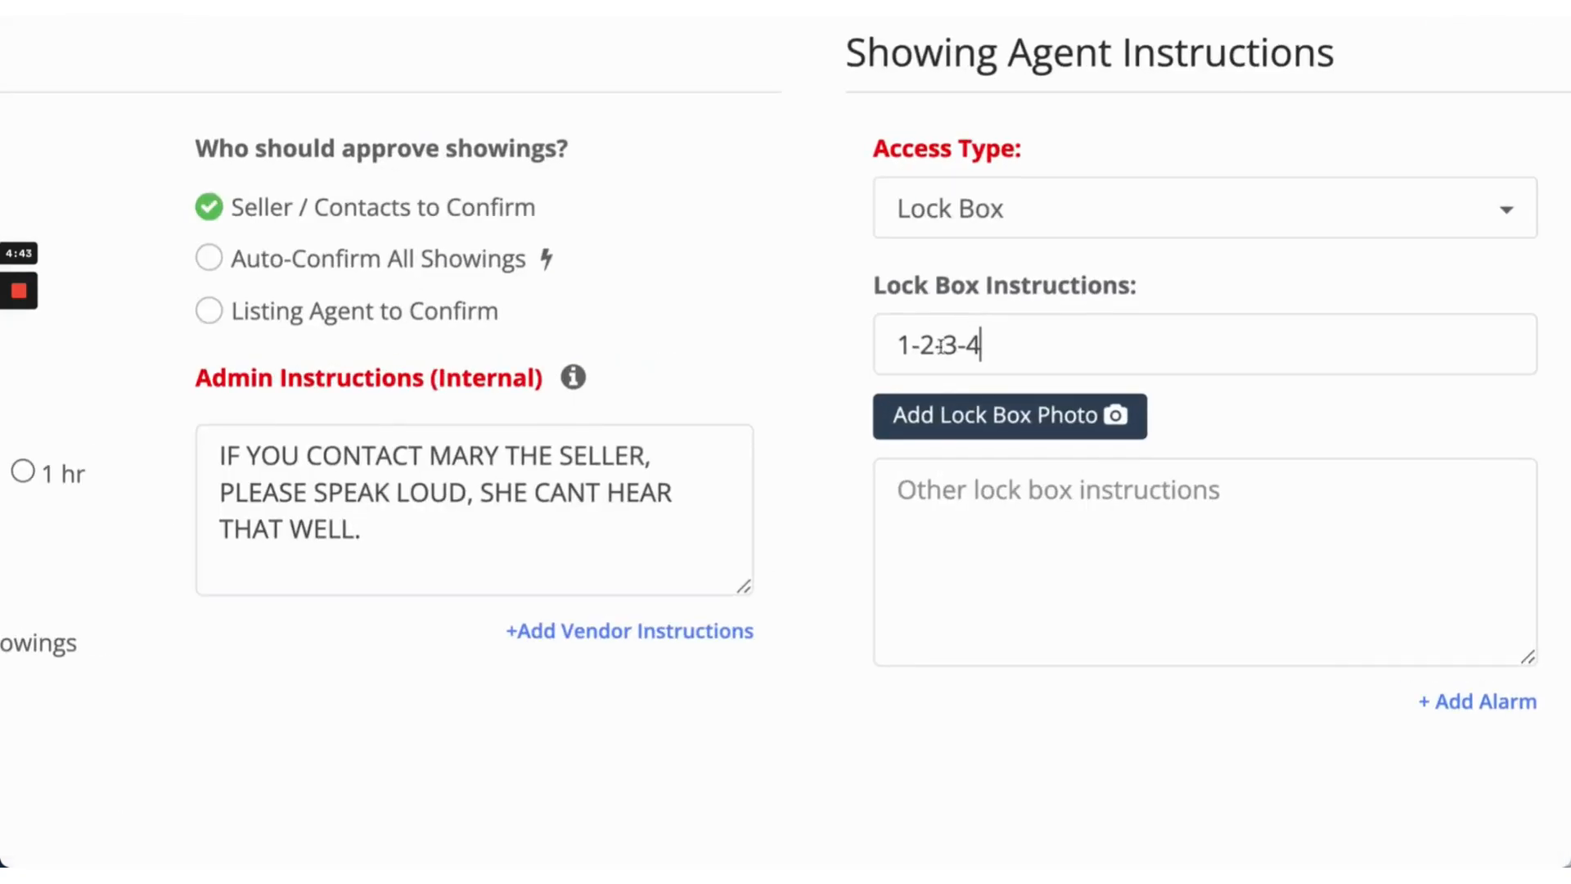
{"action": "key", "text": "ctrl+a"}
{"action": "key", "text": "BackSpace"}
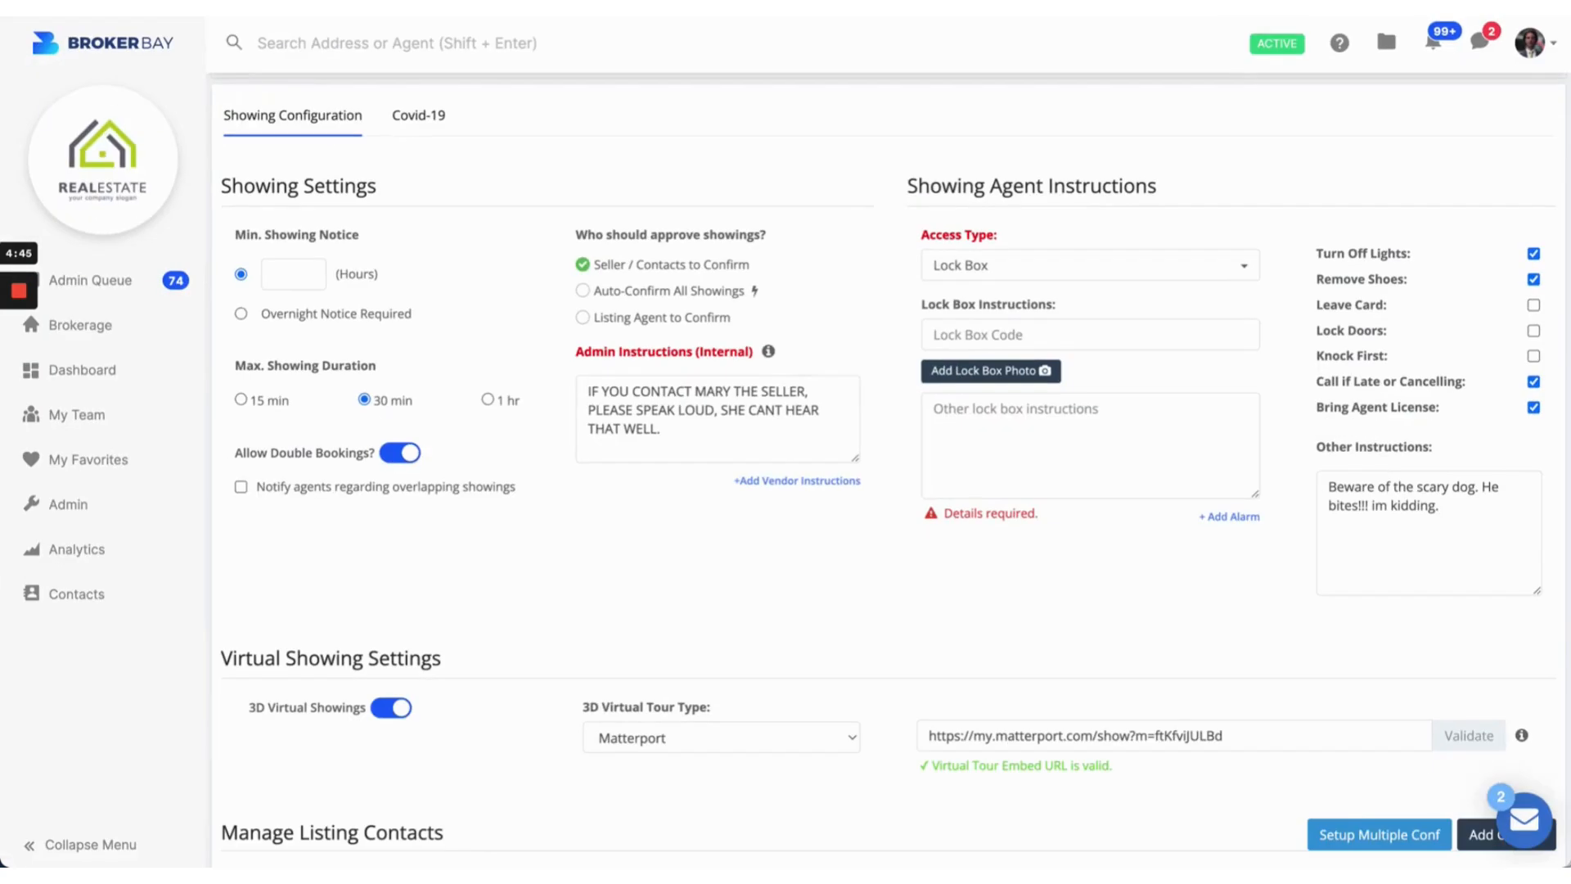
{"action": "left_click", "coordinate": [928, 263]}
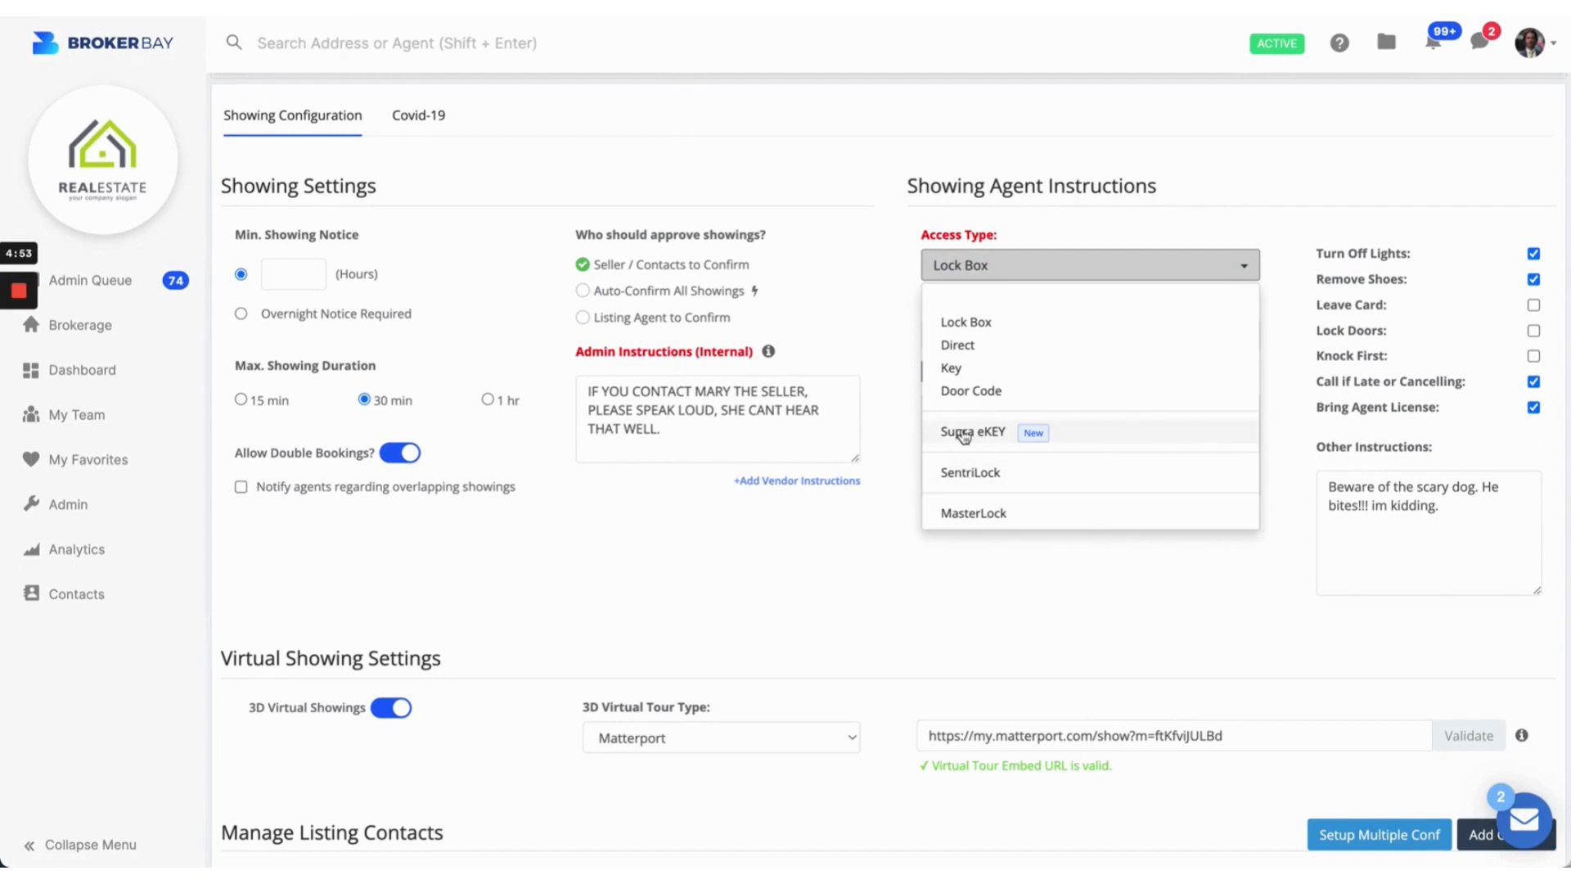
Step: Change Access Type to MasterLock, pick lockbox A25U79, and start adding a lockbox photo
{"action": "left_click", "coordinate": [990, 514]}
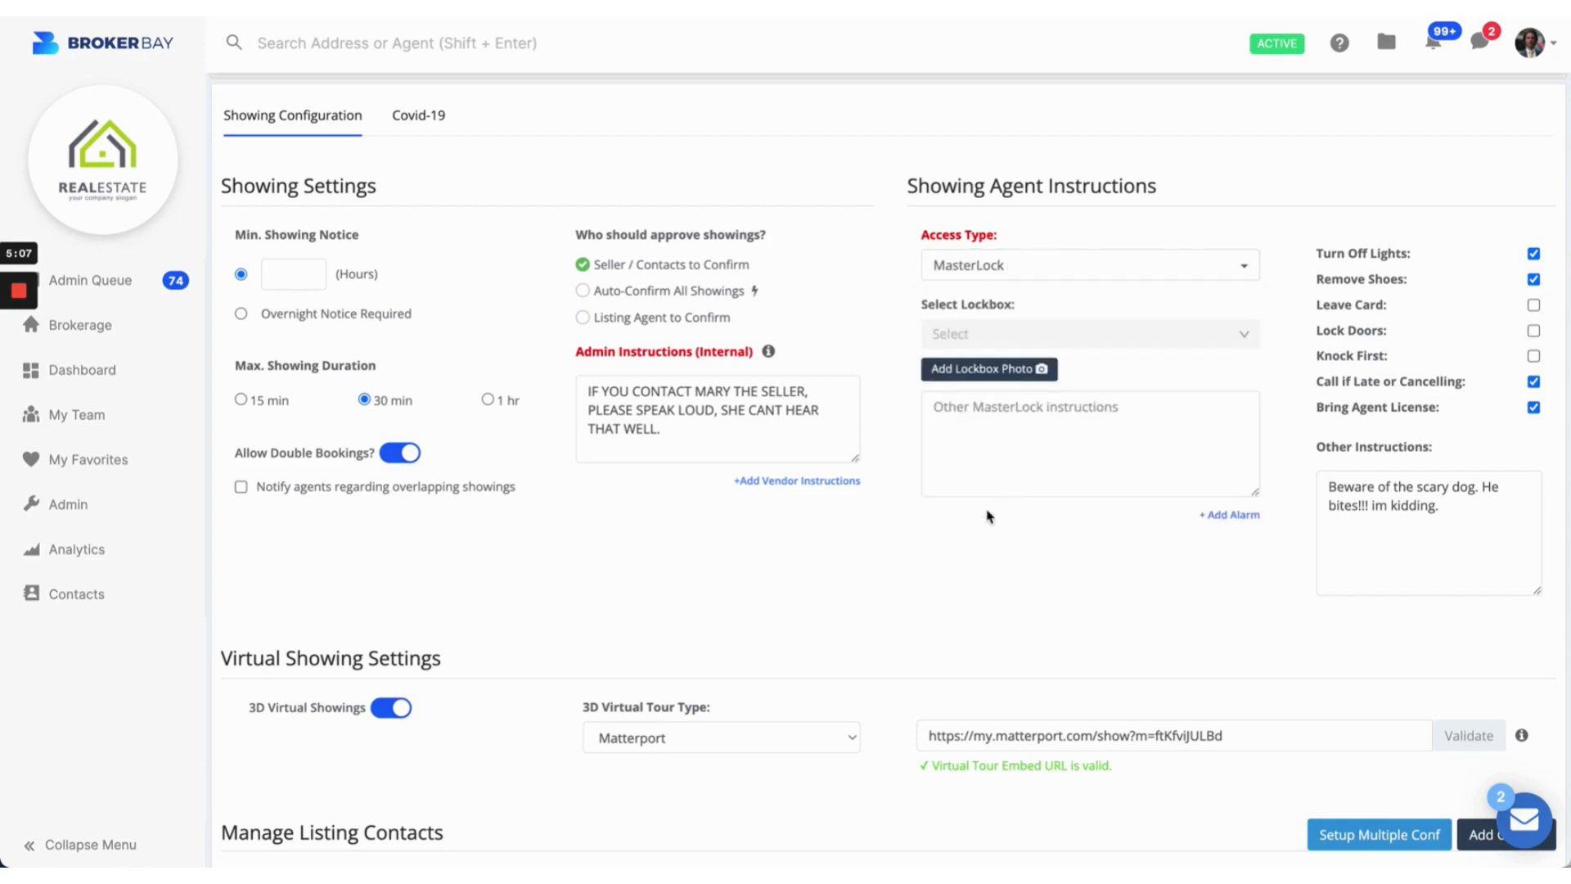
{"action": "left_click_drag", "start_coordinate": [928, 308], "coordinate": [1019, 306]}
{"action": "left_click", "coordinate": [1021, 305]}
{"action": "left_click", "coordinate": [1015, 331]}
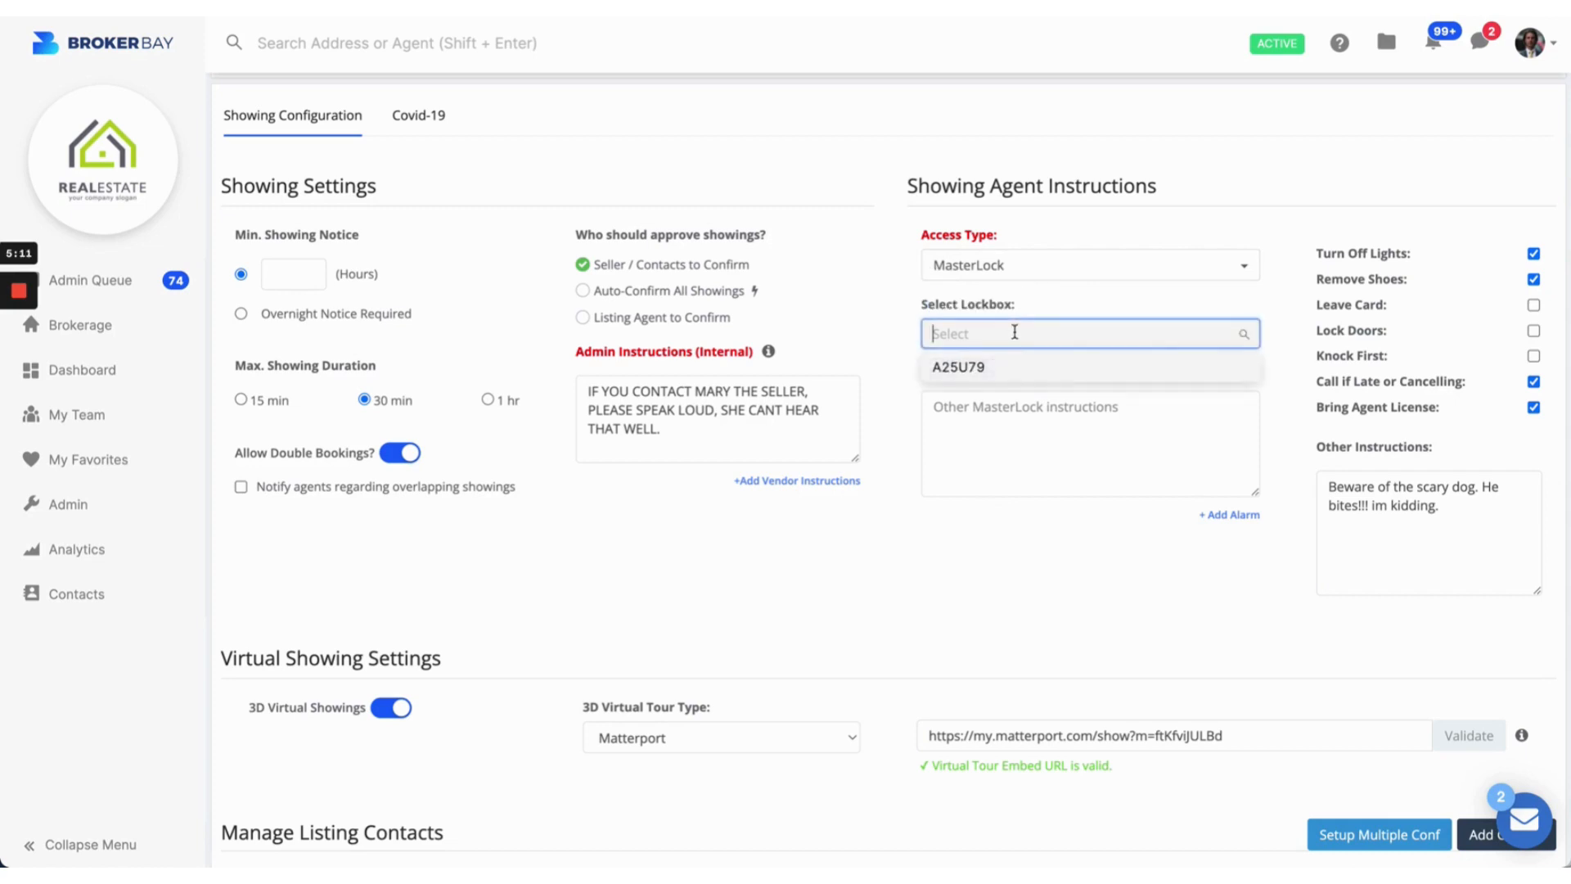
{"action": "left_click", "coordinate": [949, 369]}
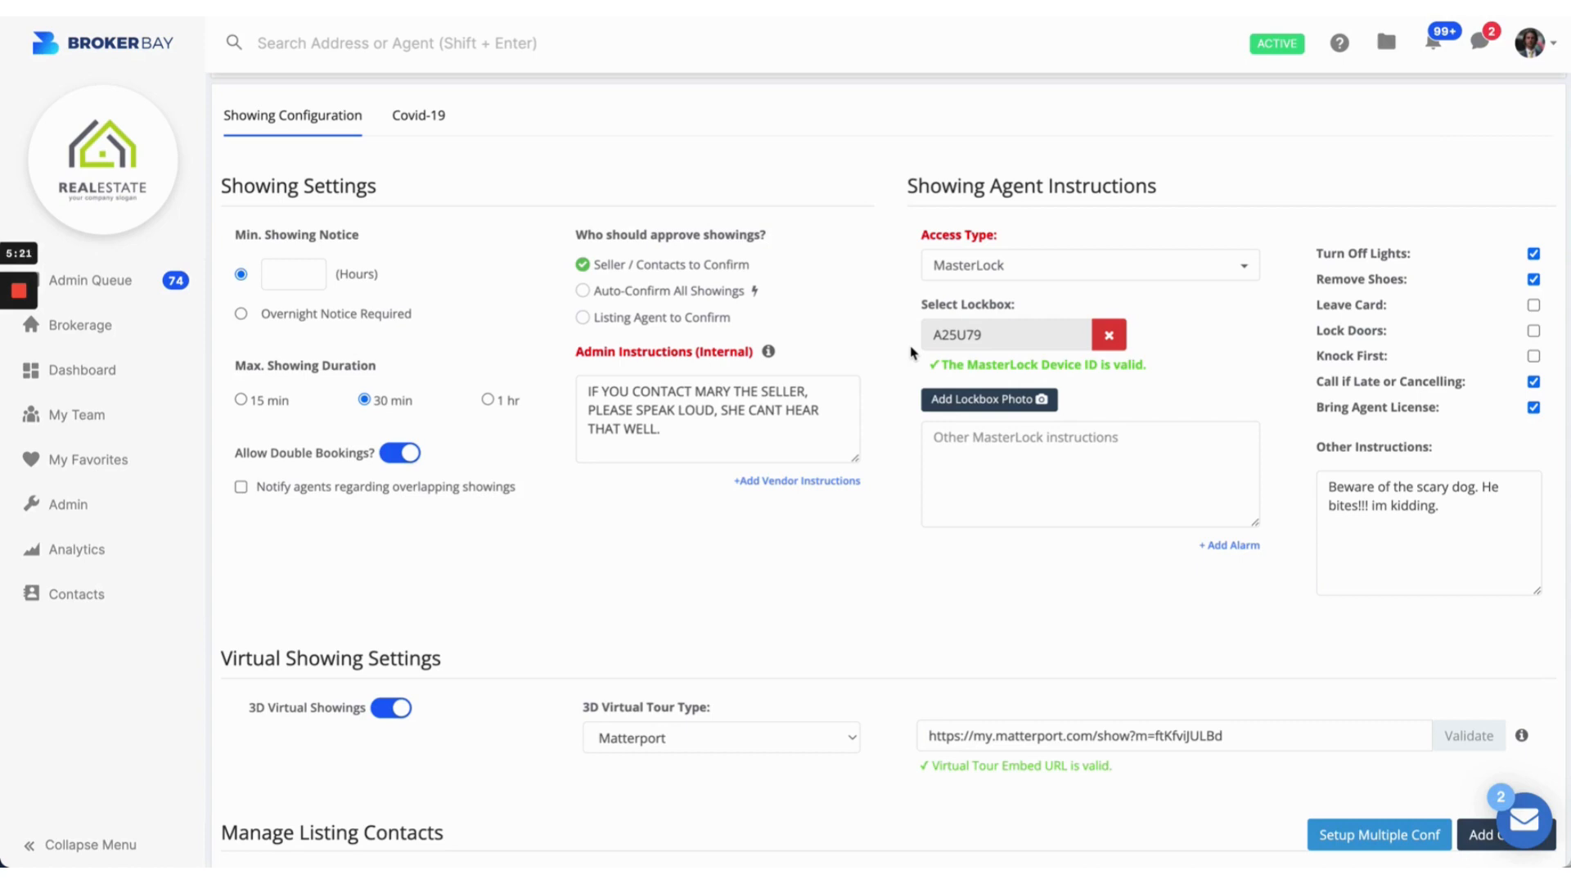
{"action": "left_click", "coordinate": [988, 400]}
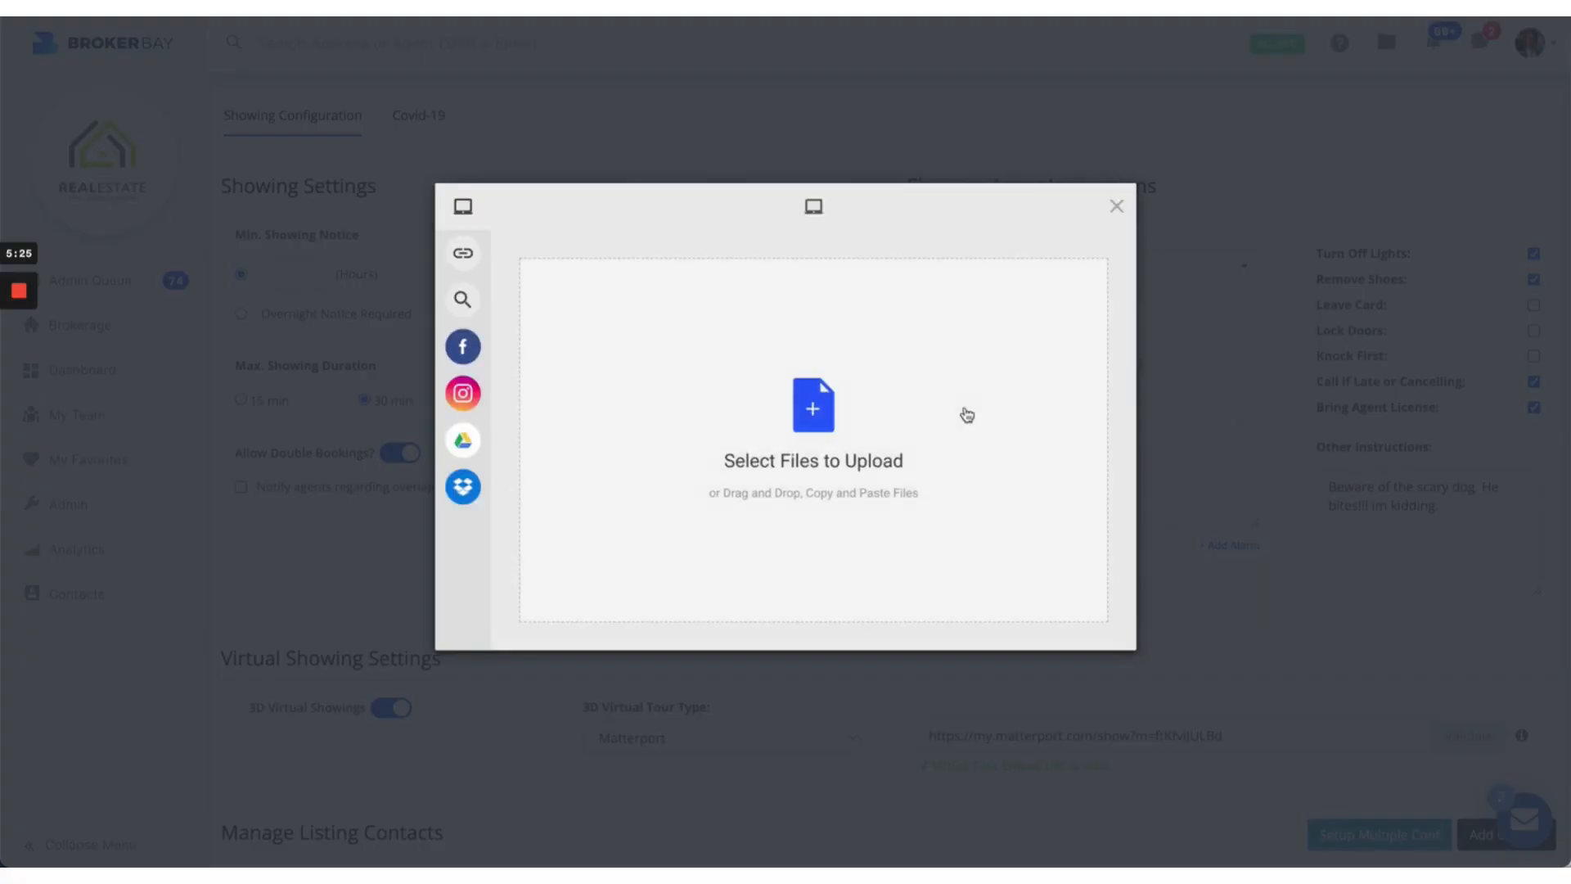
Step: Upload the lockbox photo found by searching files for 'lock show'
{"action": "left_click", "coordinate": [813, 406]}
{"action": "left_click", "coordinate": [1023, 229]}
{"action": "type", "text": "loc"}
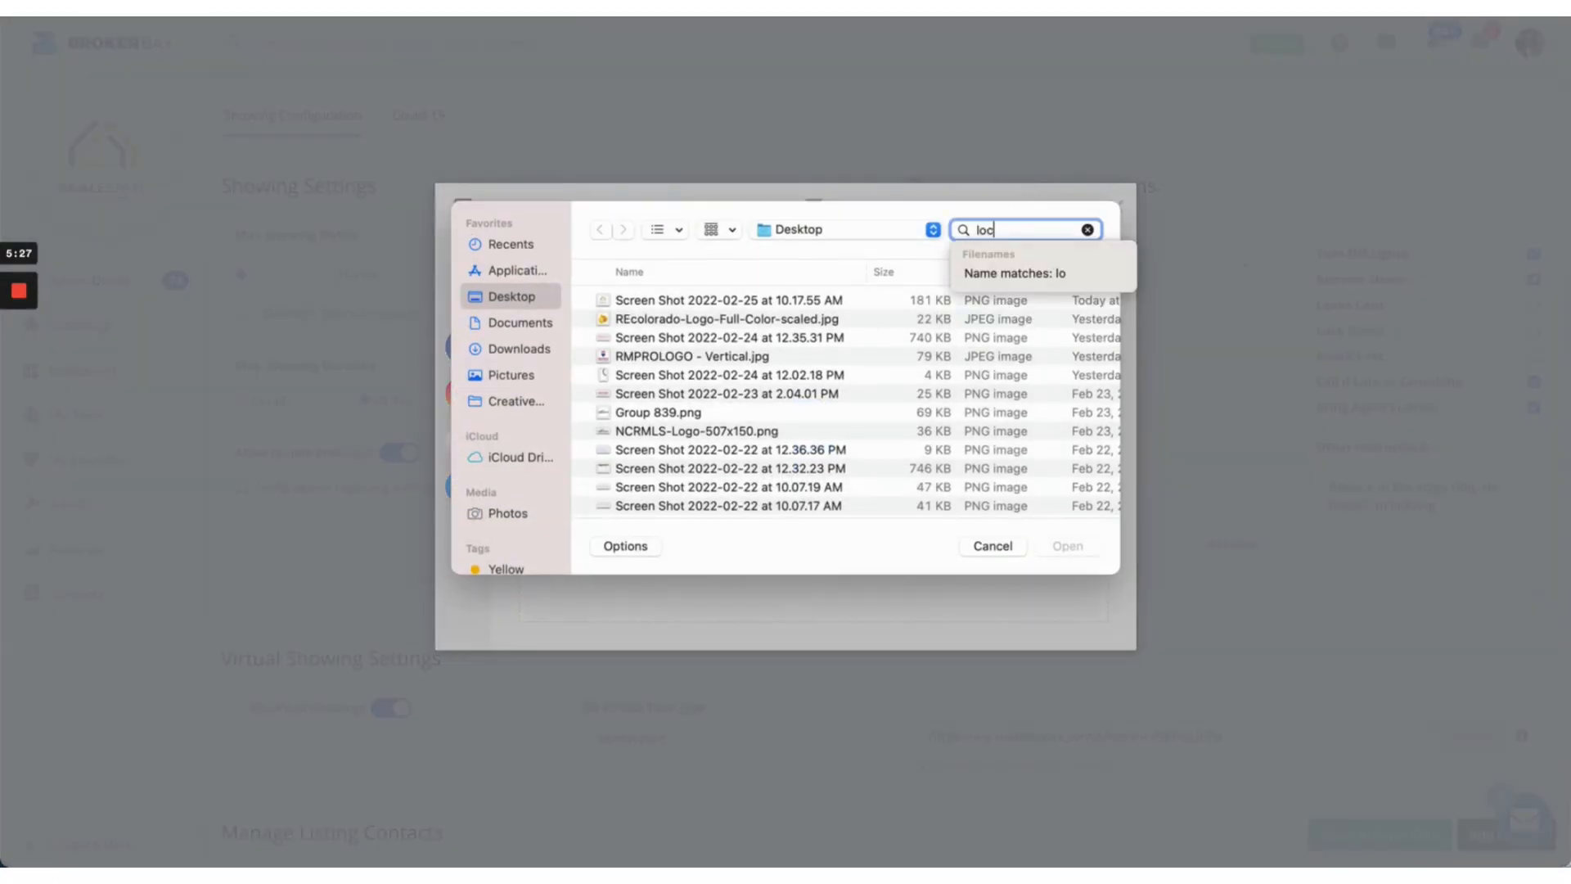
{"action": "type", "text": "k show"}
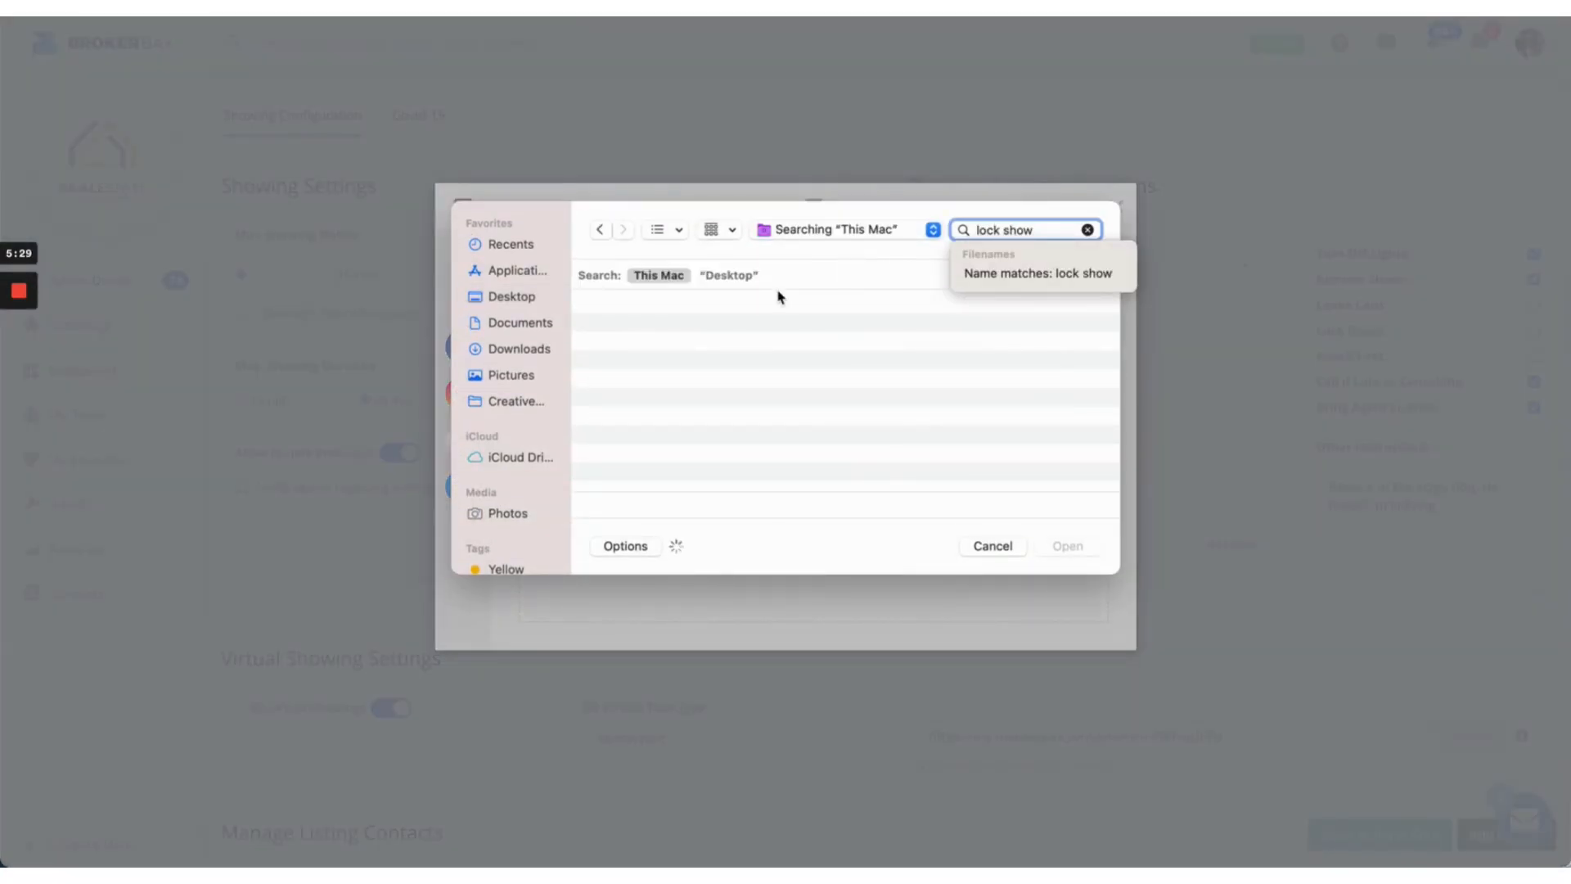
{"action": "double_click", "coordinate": [702, 331]}
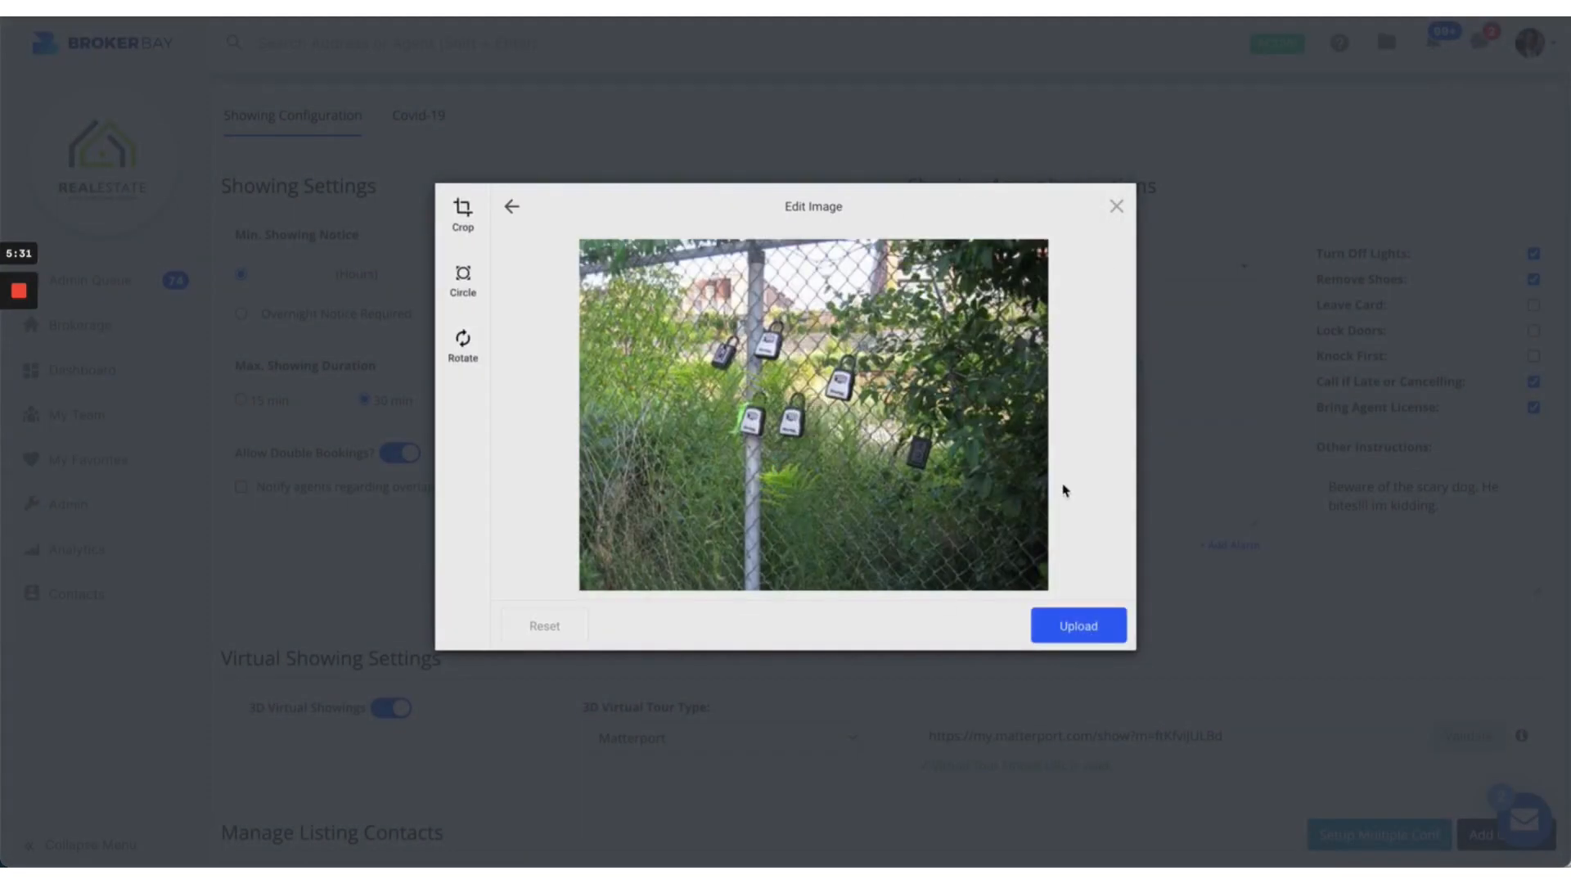
{"action": "left_click", "coordinate": [1092, 641]}
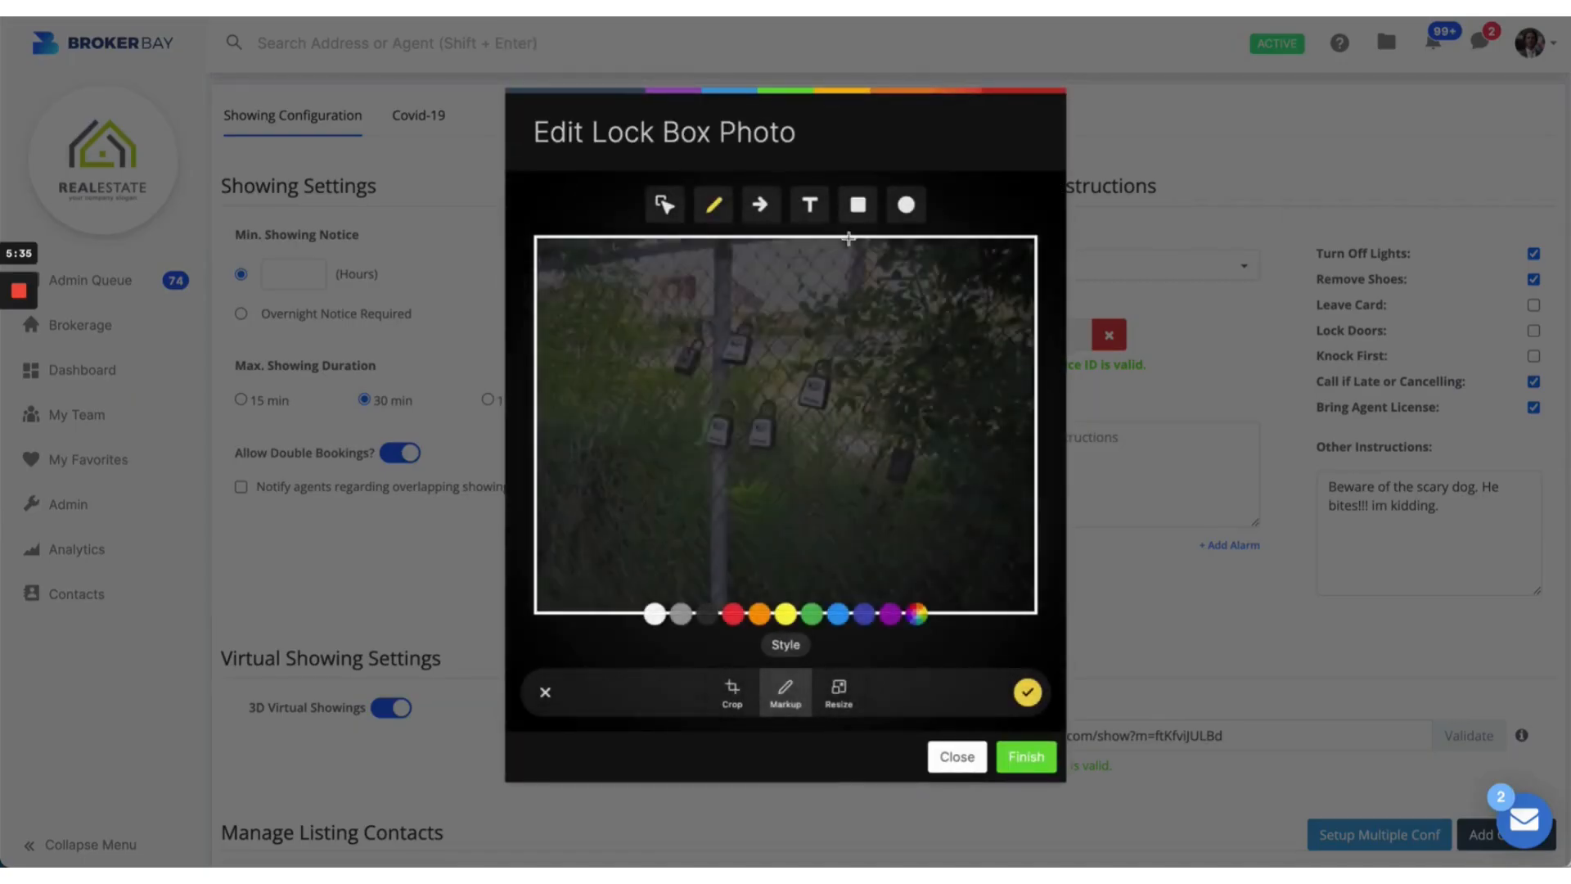
Step: Mark the photo with a yellow arrow pointing at the lockbox and save it
{"action": "left_click", "coordinate": [763, 206]}
{"action": "left_click", "coordinate": [790, 618]}
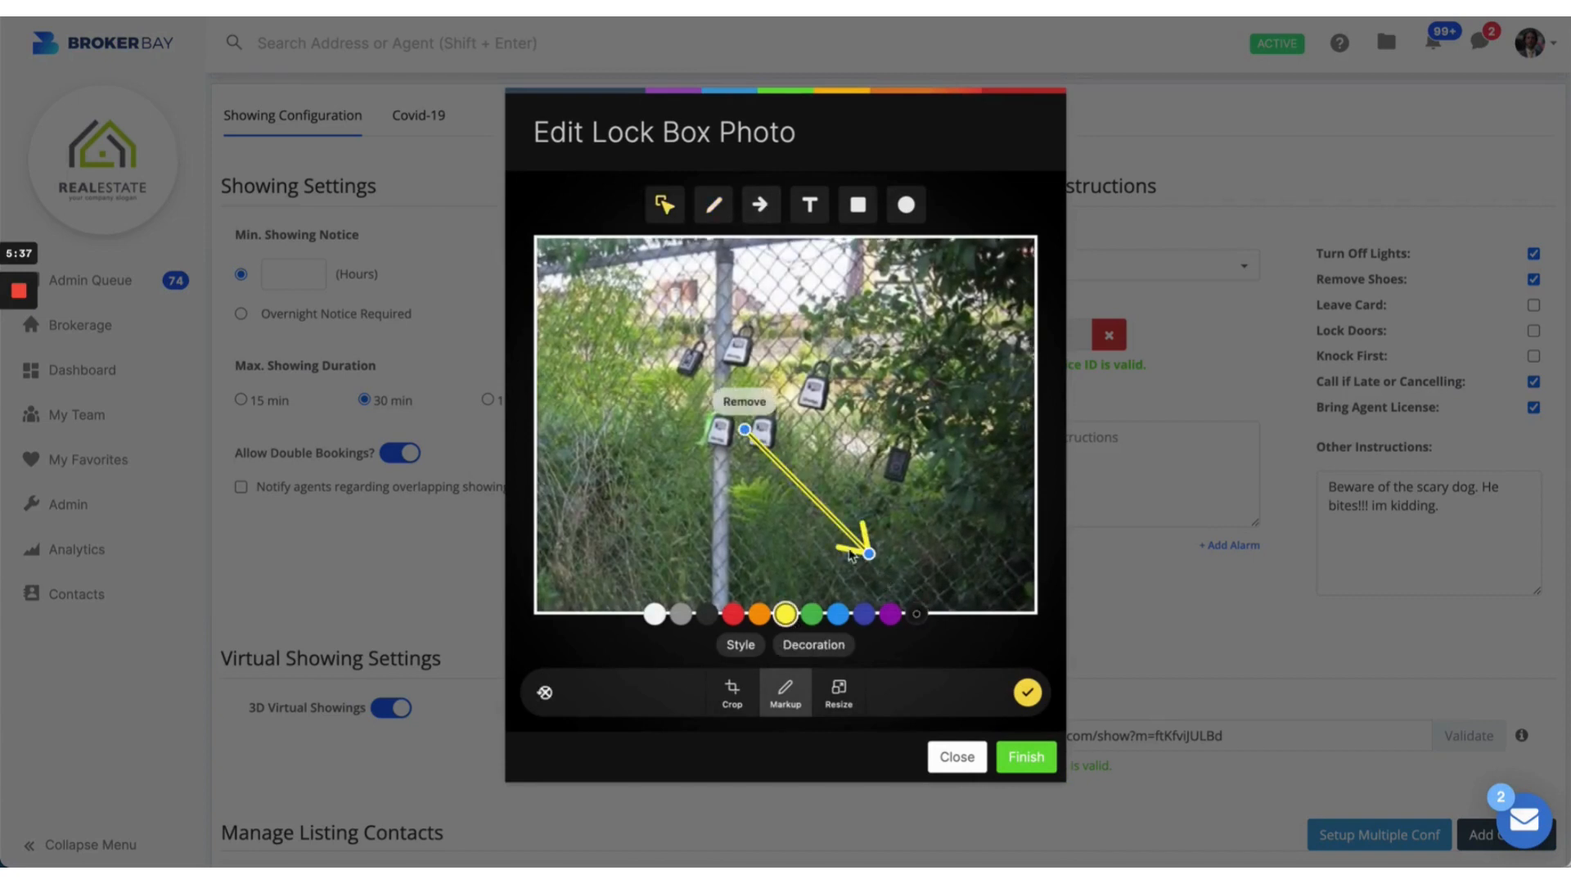
{"action": "mouse_move", "coordinate": [851, 555]}
{"action": "left_mouse_down"}
{"action": "mouse_move", "coordinate": [849, 439]}
{"action": "mouse_move", "coordinate": [904, 491]}
{"action": "mouse_move", "coordinate": [891, 421]}
{"action": "left_mouse_up"}
{"action": "left_click", "coordinate": [714, 204]}
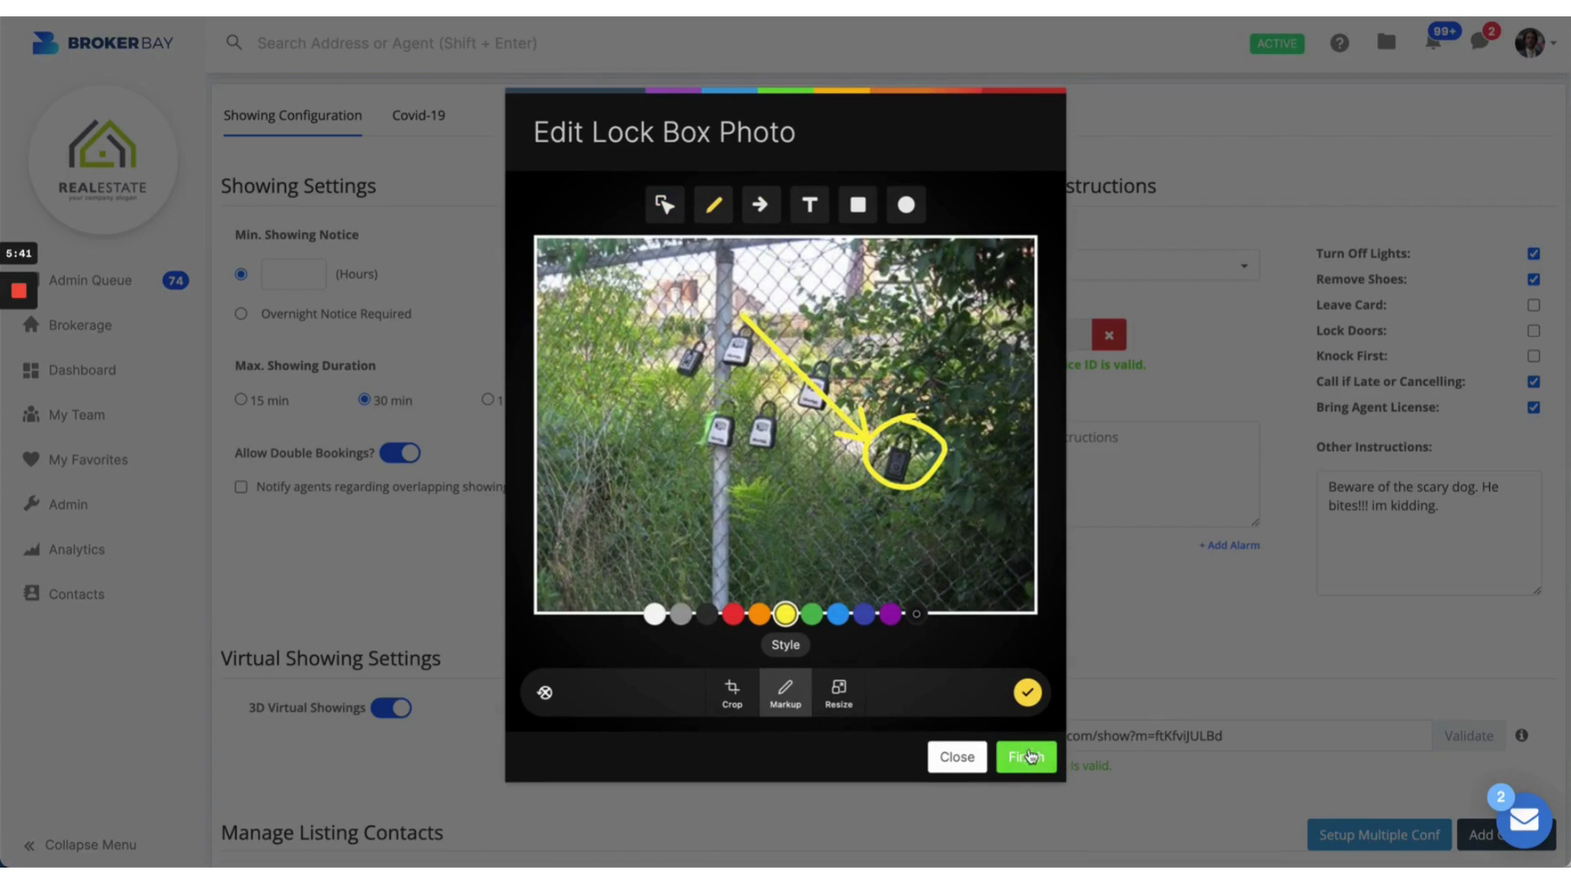
{"action": "left_click", "coordinate": [1030, 755]}
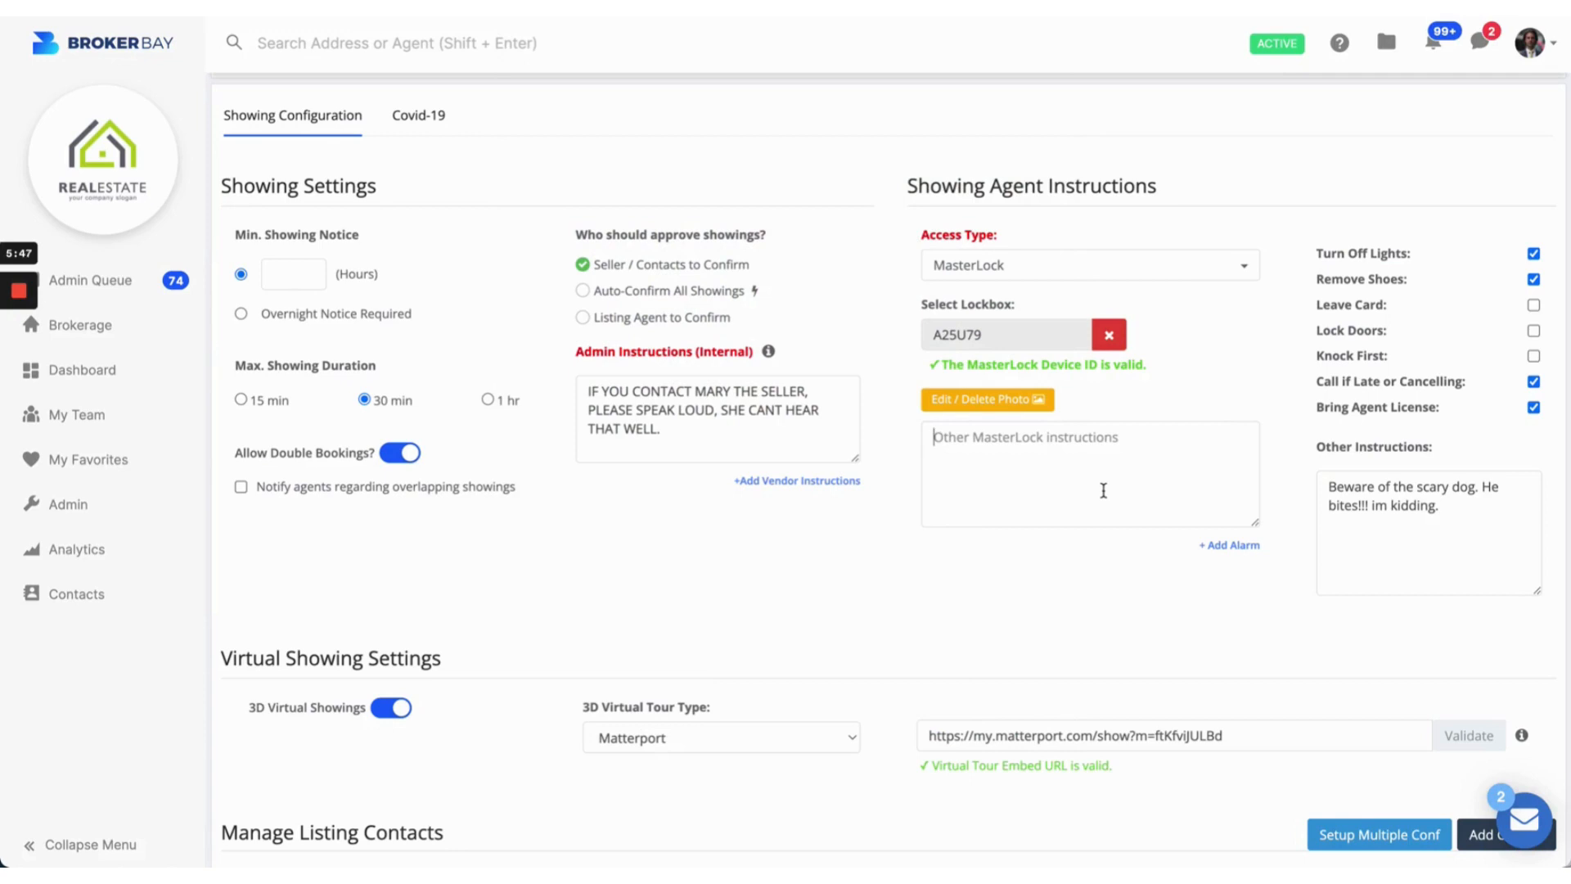
Step: Type the MasterLock note "My card is on the back, call me if you have any issues."
{"action": "type", "text": "My"}
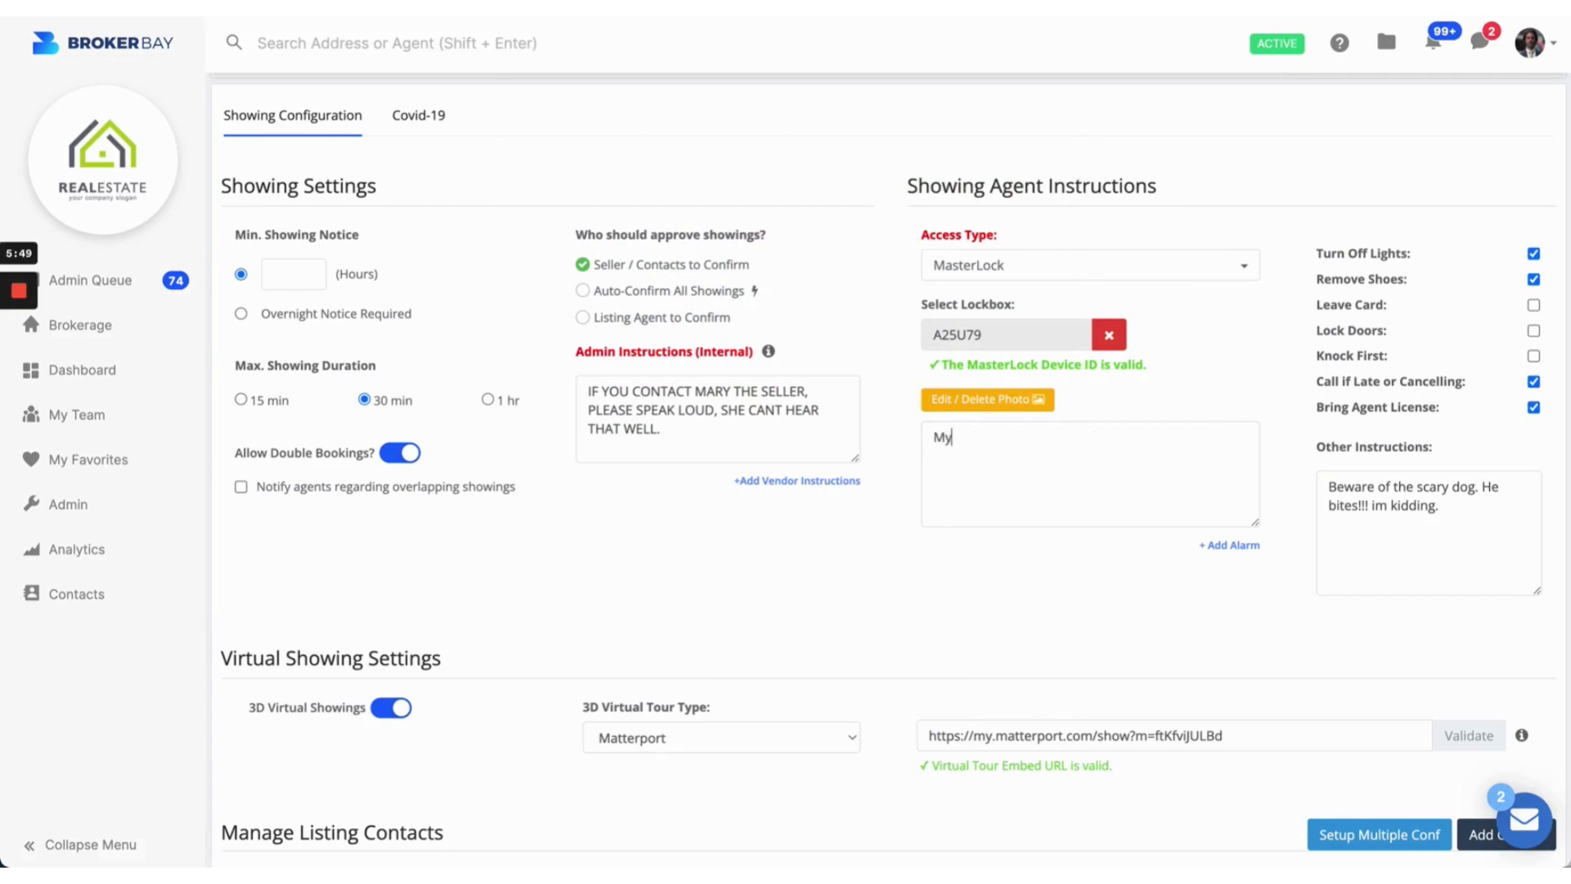
{"action": "type", "text": " card is on the back, call me if y"}
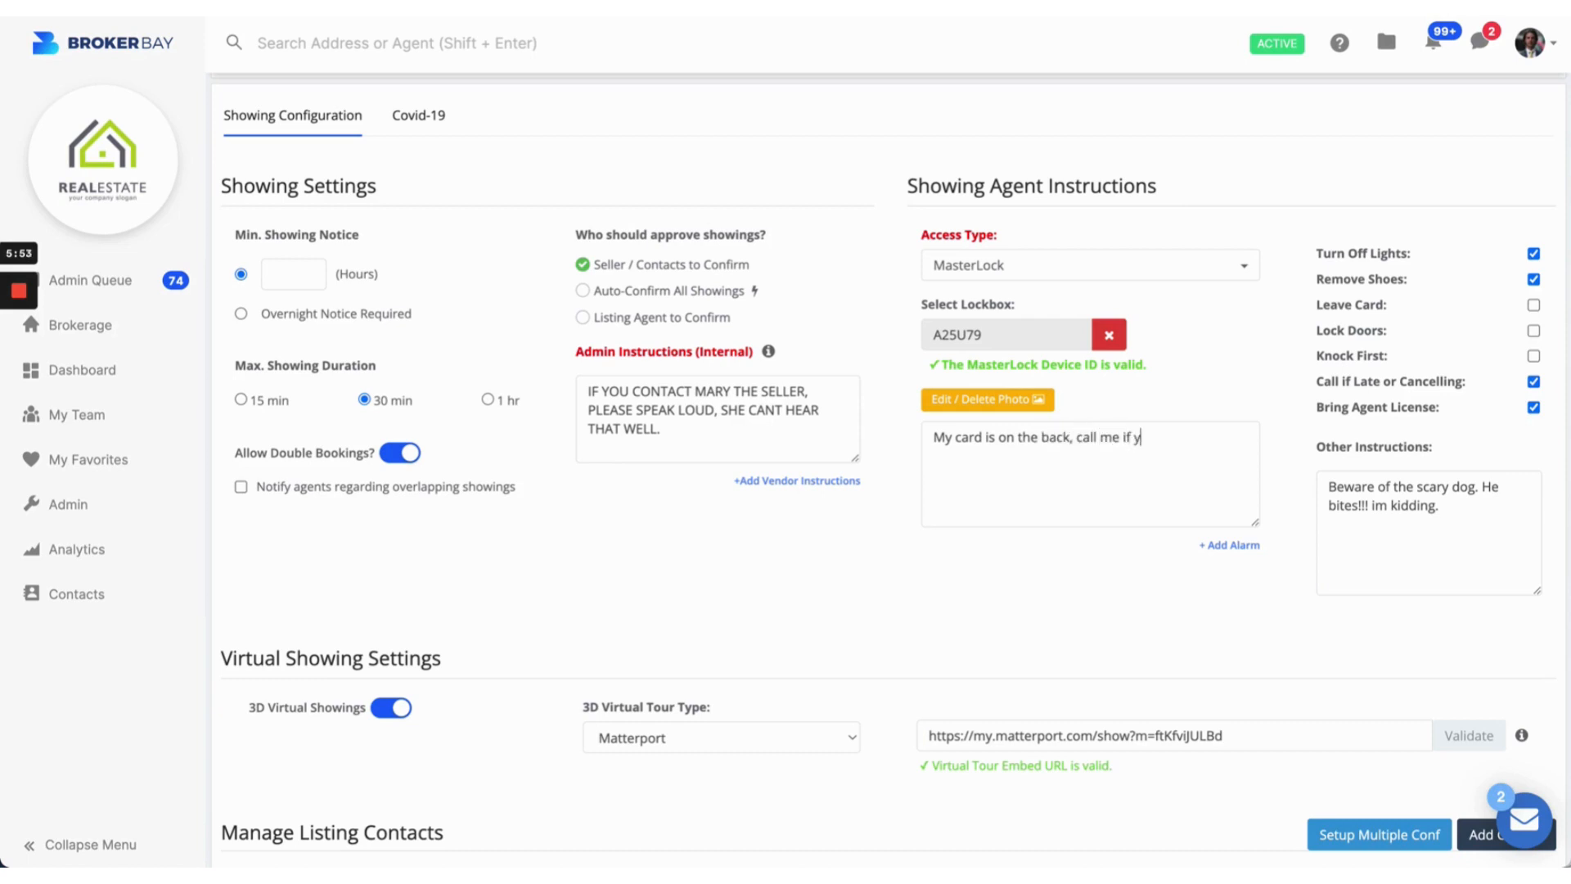
{"action": "type", "text": "ou have any issues."}
Step: Highlight the showing instruction labels, the call-if-late instruction and the other instructions note
{"action": "left_click_drag", "start_coordinate": [1309, 255], "coordinate": [1511, 256]}
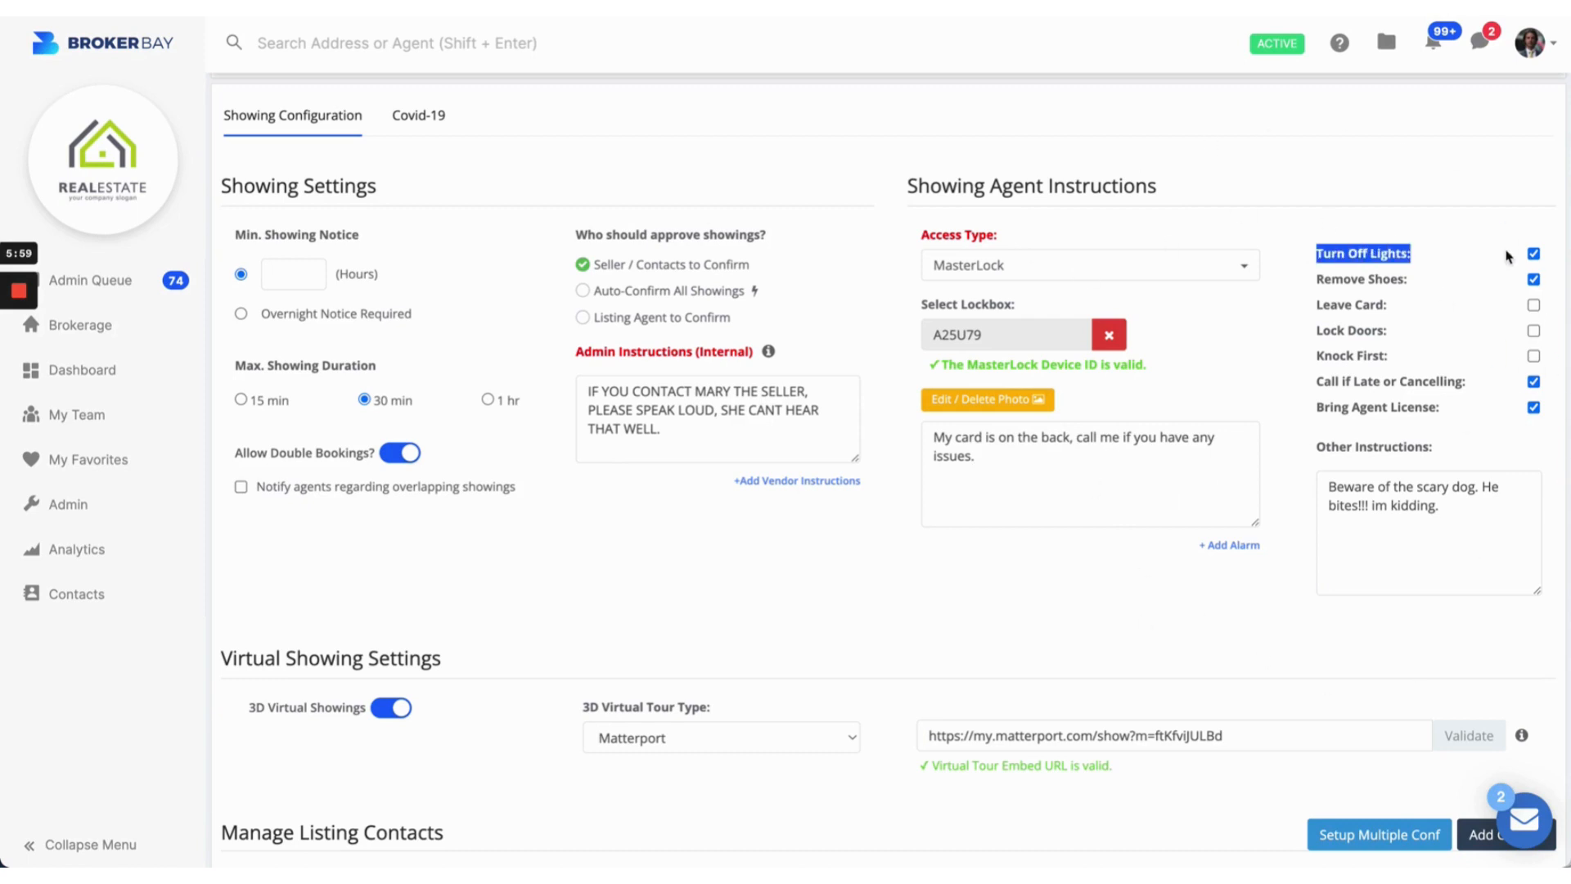
{"action": "left_click_drag", "start_coordinate": [1323, 381], "coordinate": [1465, 383]}
{"action": "left_click_drag", "start_coordinate": [1483, 590], "coordinate": [1329, 461]}
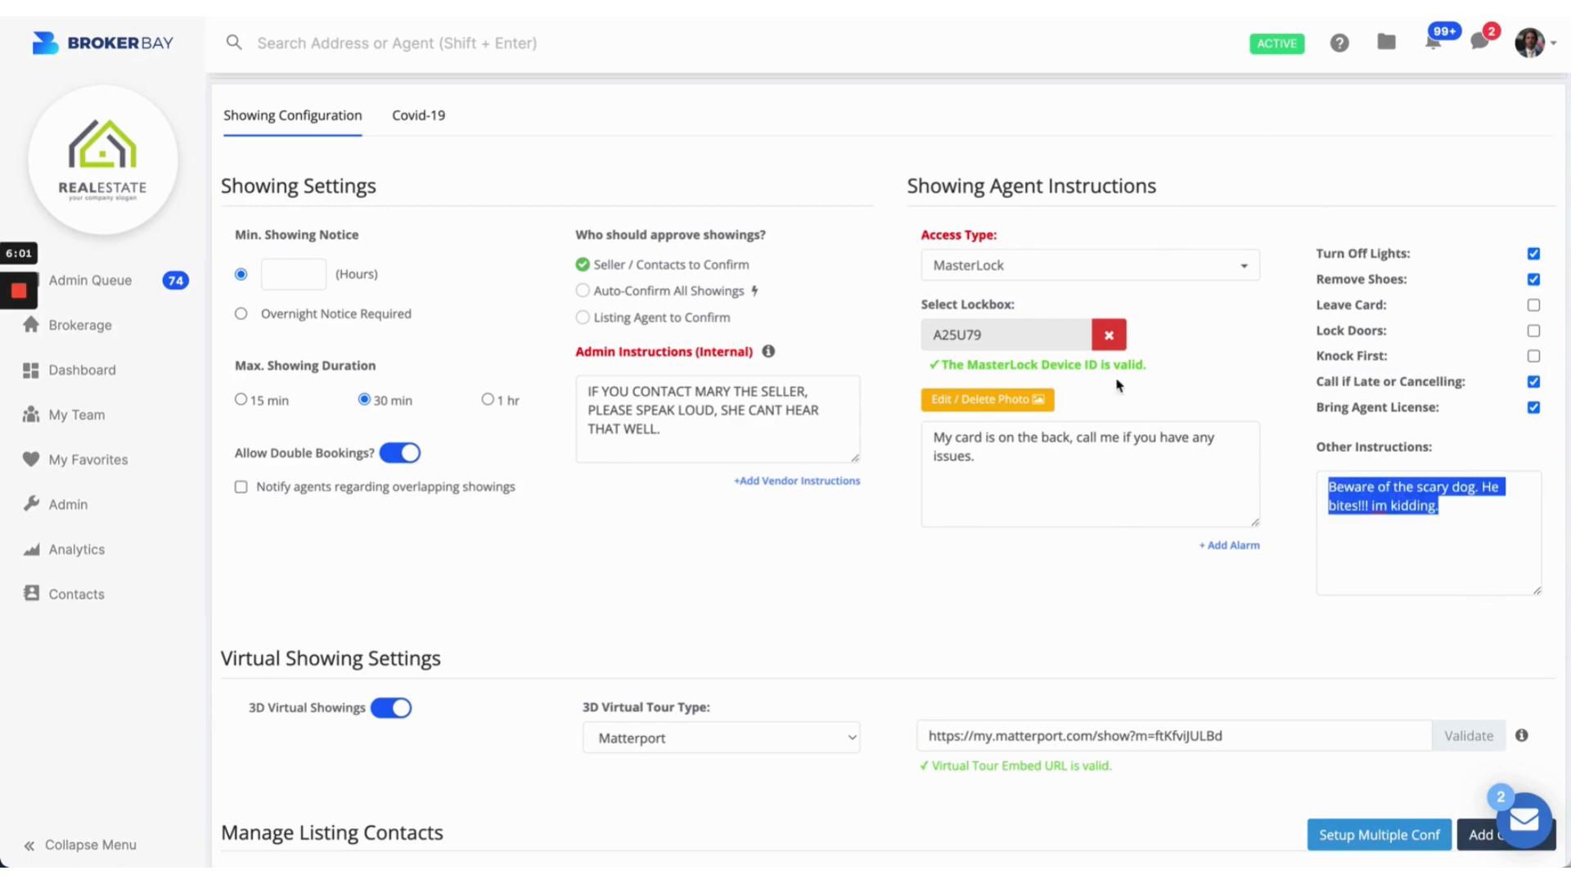
Step: Scroll down to Manage Listing Contacts and open a new Seller contact form with Primary status
{"action": "left_click", "coordinate": [1266, 415]}
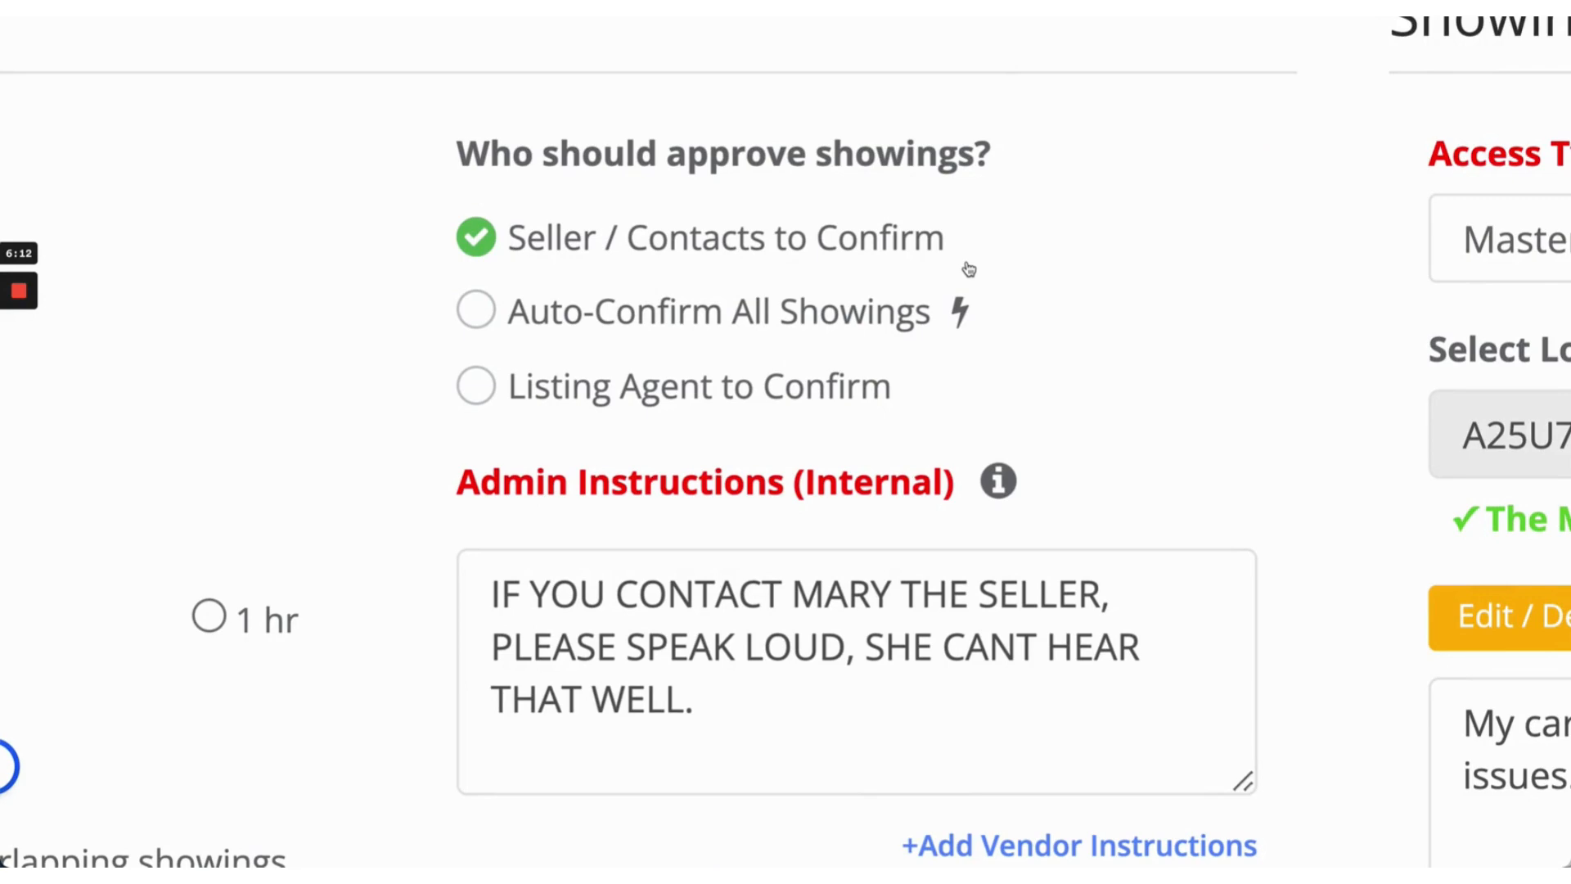
{"action": "scroll", "coordinate": [1495, 500], "scroll_direction": "down", "scroll_amount": 1}
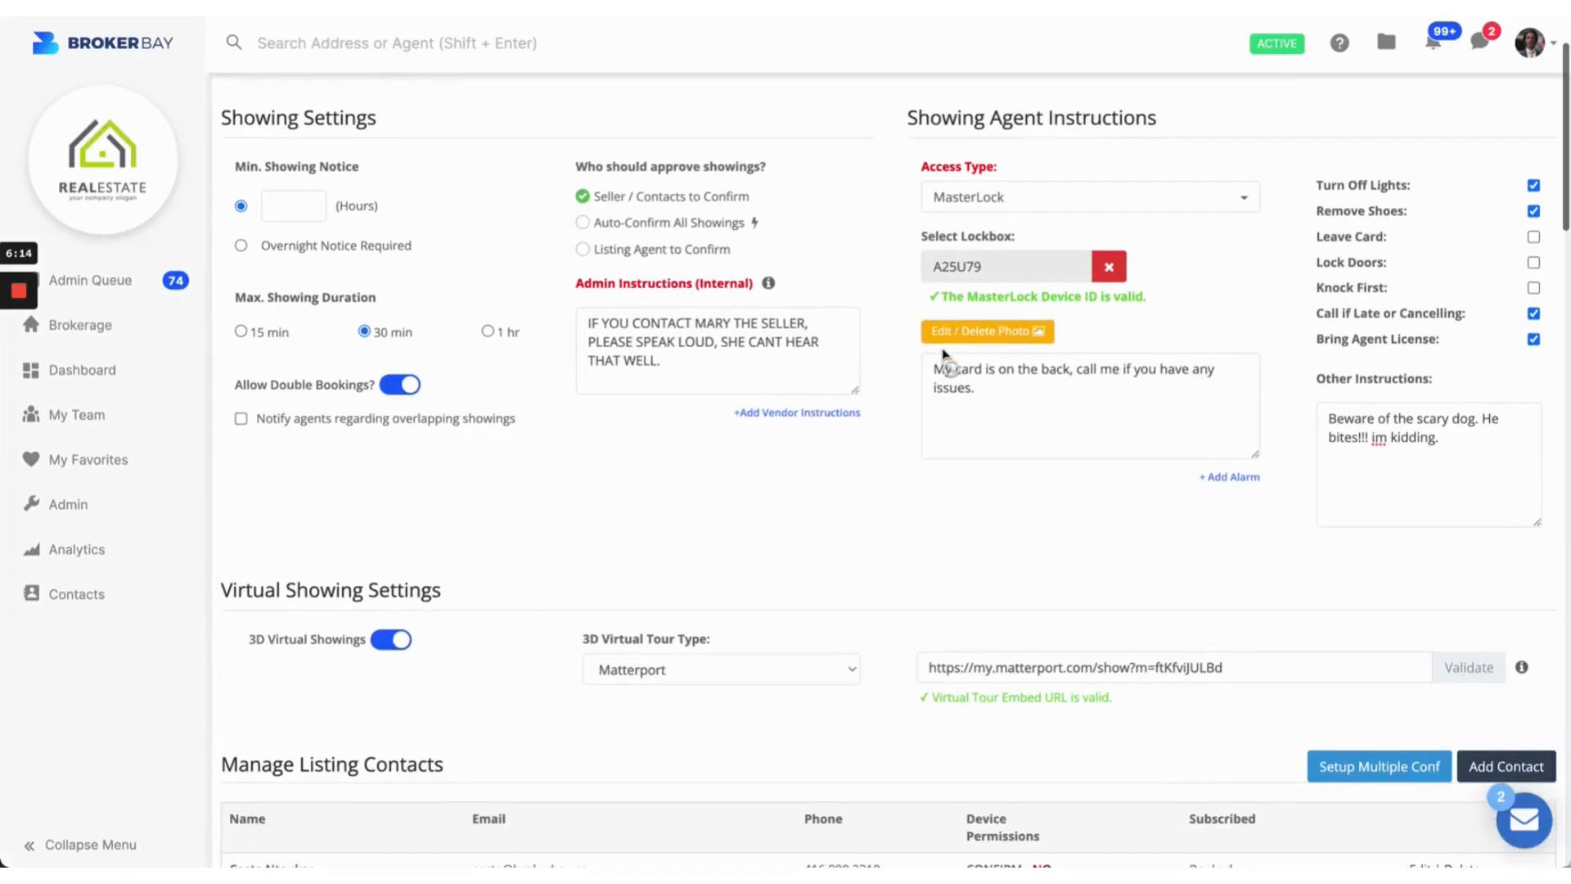
{"action": "scroll", "coordinate": [941, 352], "scroll_direction": "down", "scroll_amount": 5}
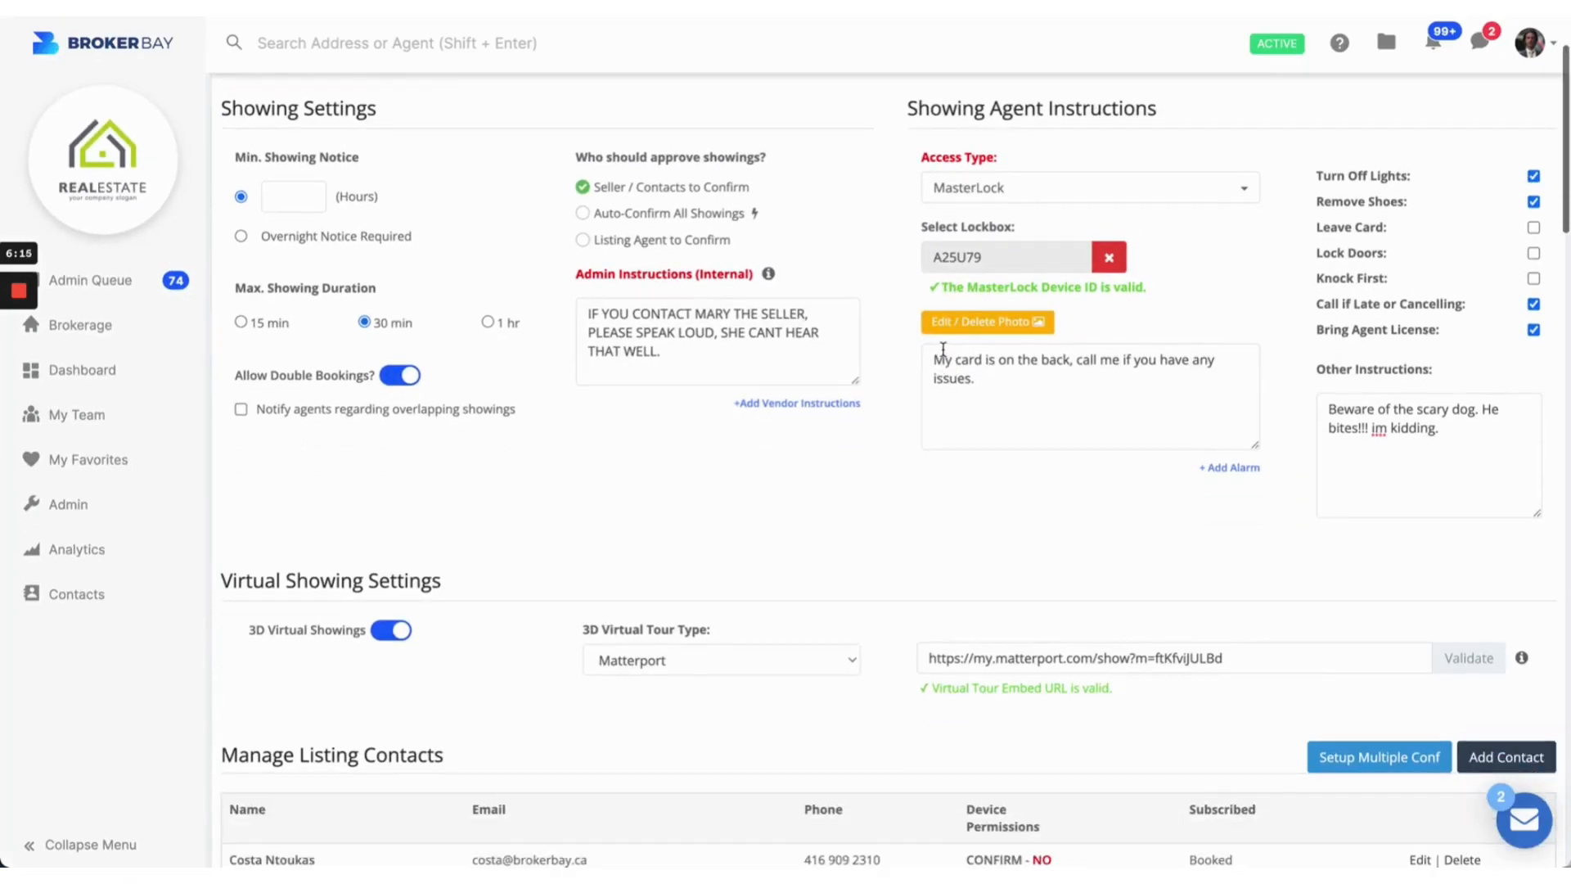
{"action": "left_click_drag", "start_coordinate": [297, 398], "coordinate": [480, 411]}
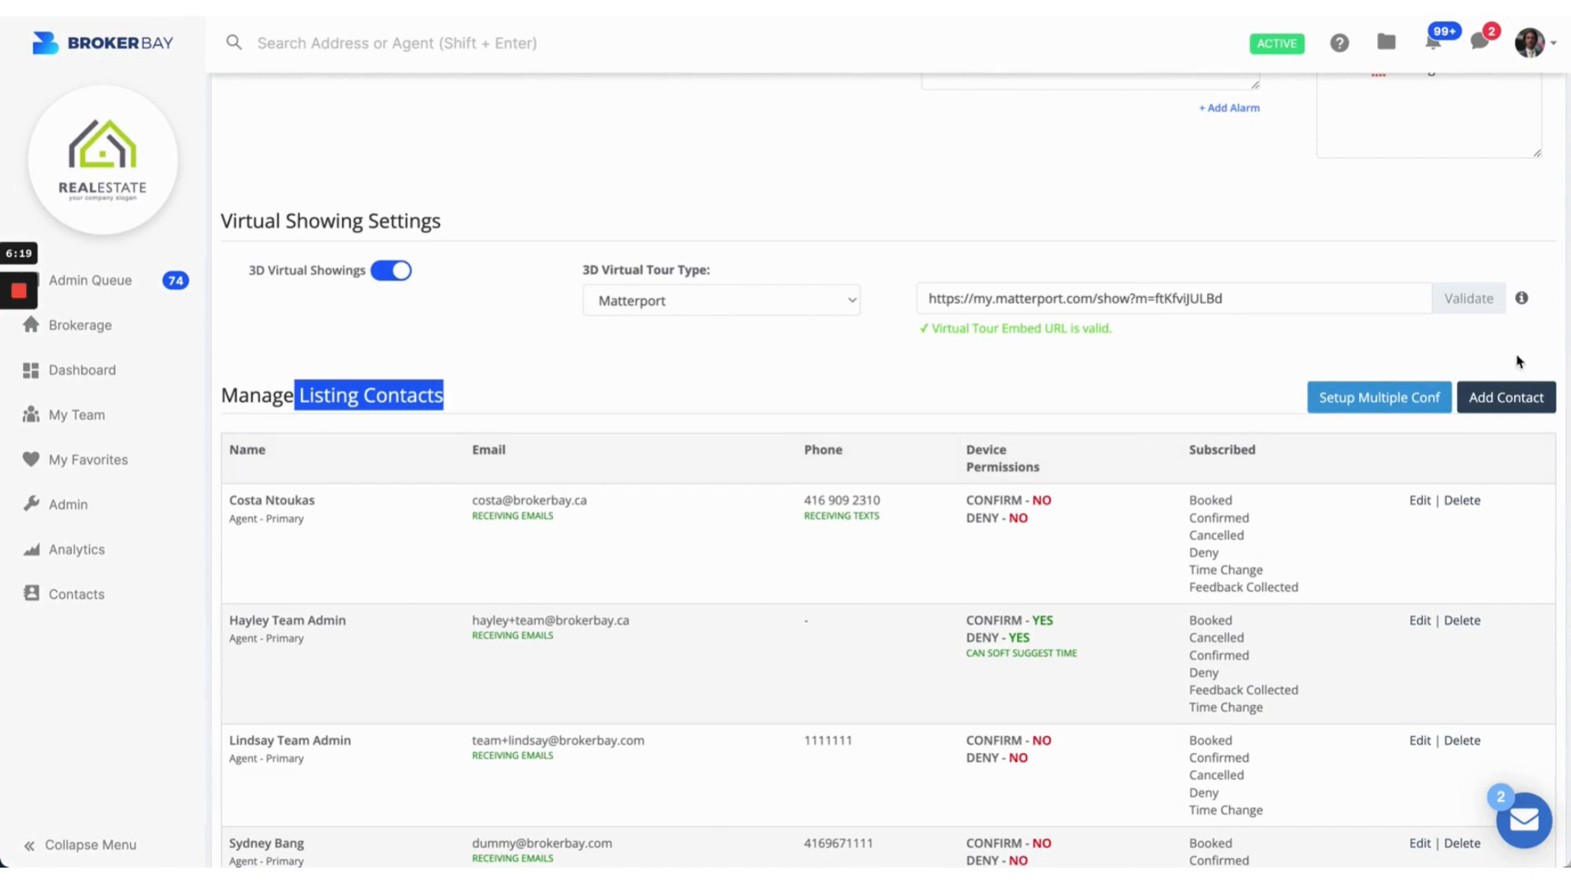
{"action": "left_click", "coordinate": [1430, 358]}
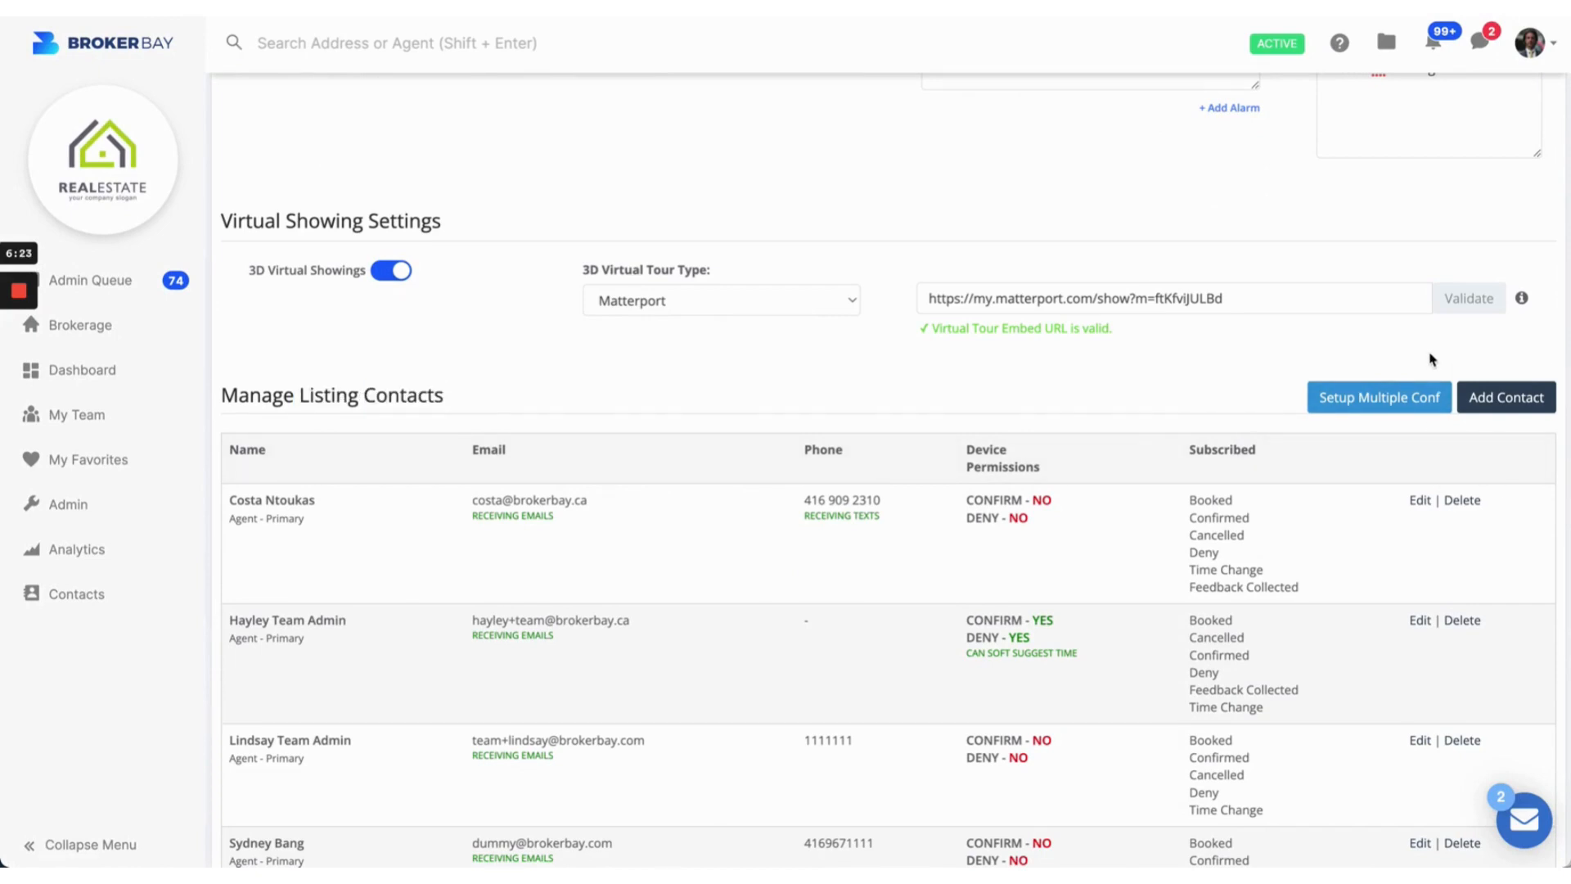
{"action": "left_click", "coordinate": [1510, 400]}
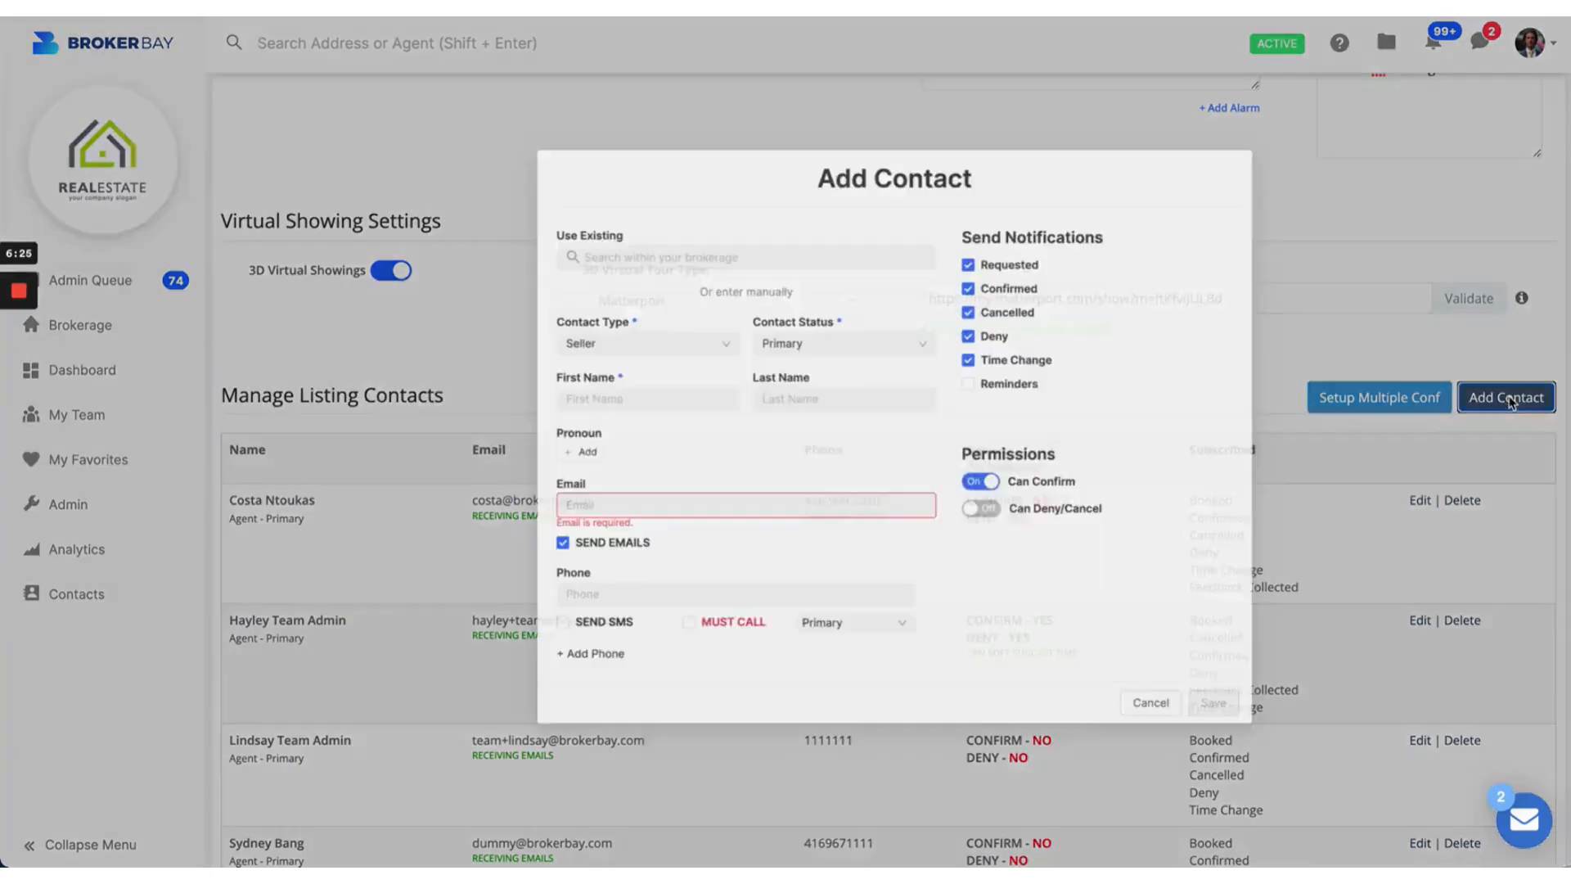
Step: Enter the seller's first name, last name, e-mail address and phone number
{"action": "left_click", "coordinate": [513, 397]}
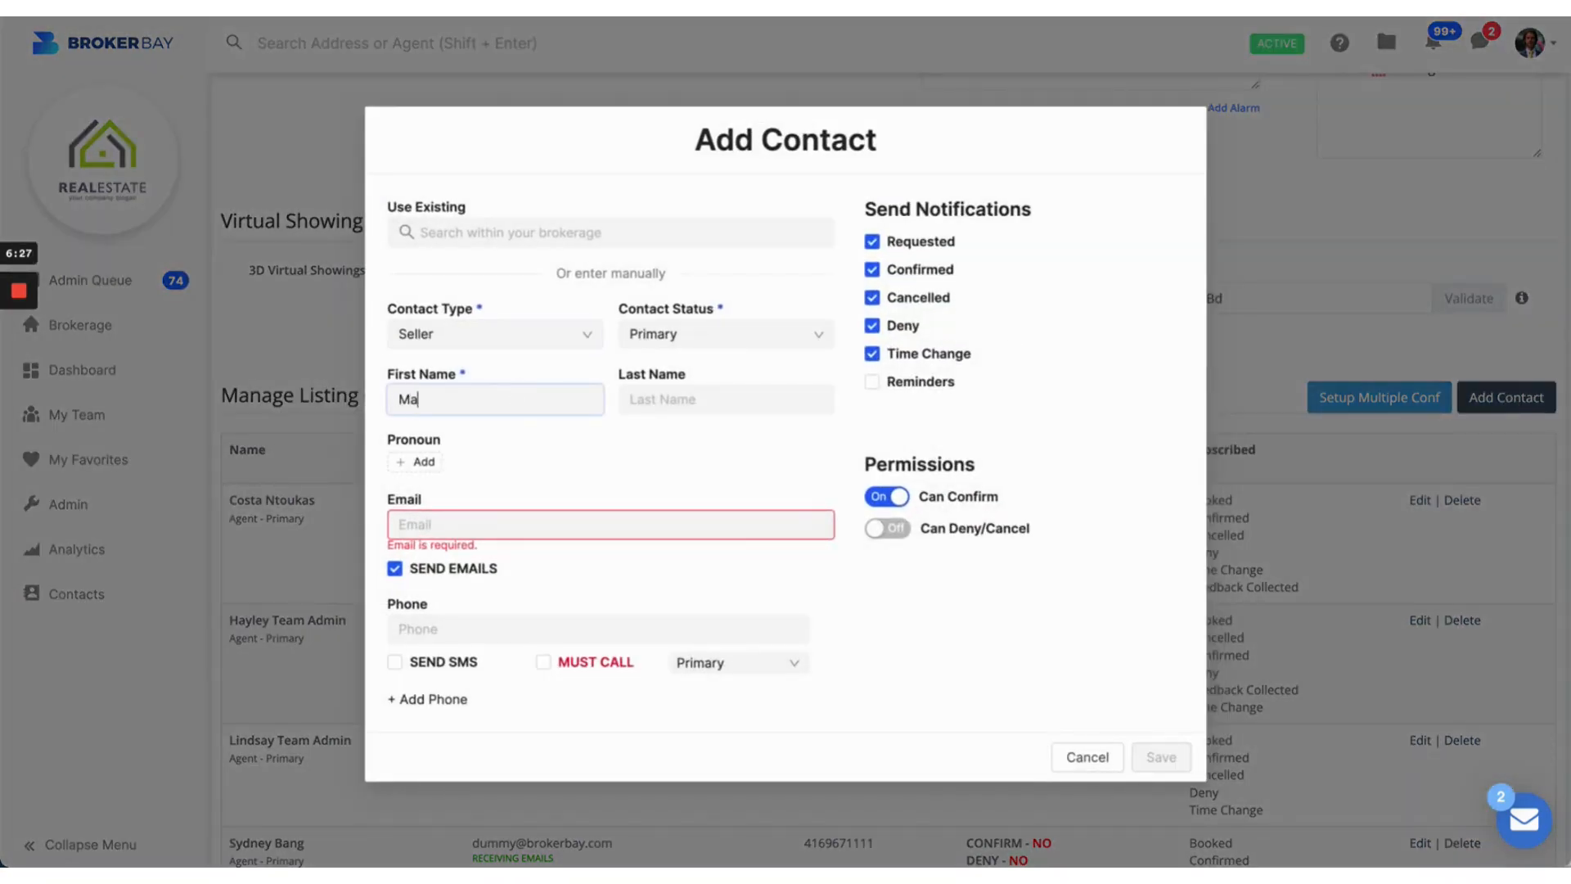
{"action": "key", "text": "Tab"}
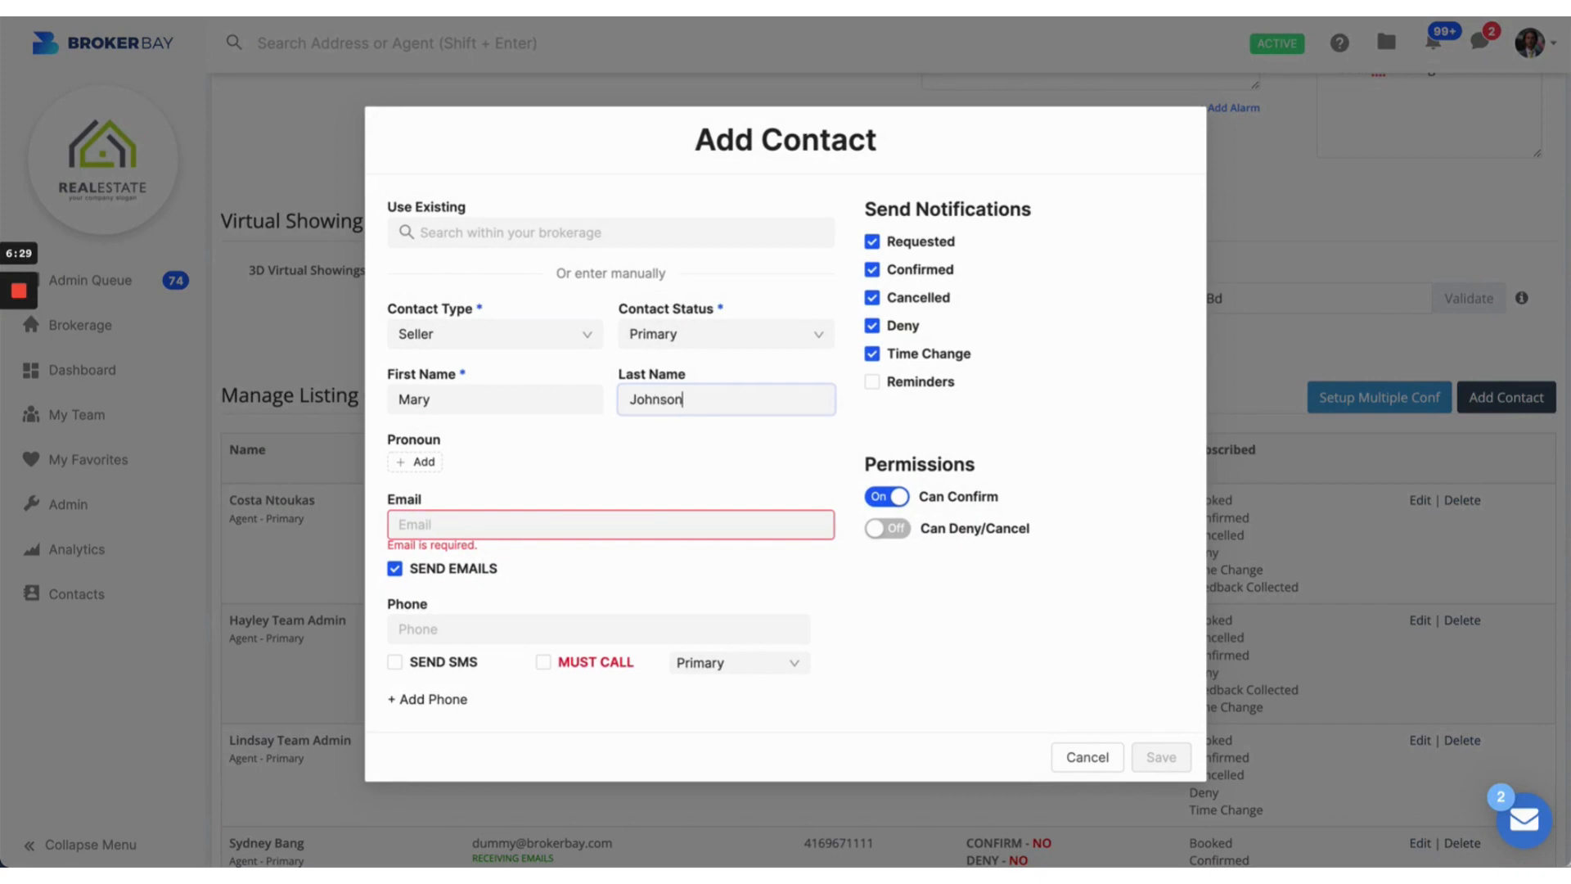
{"action": "left_click", "coordinate": [404, 525]}
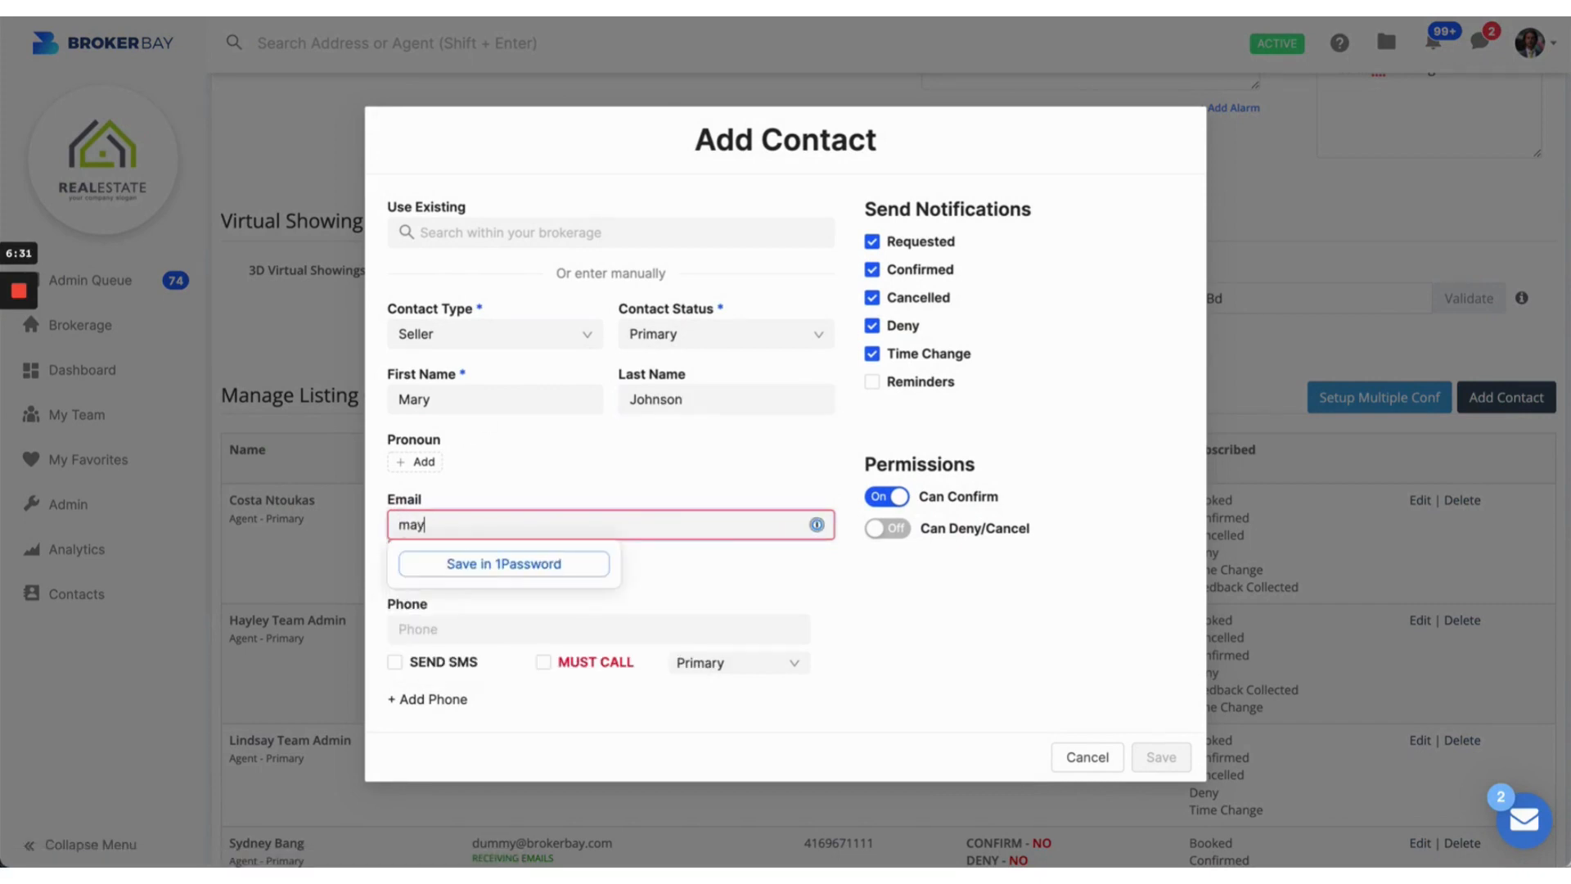
{"action": "left_click", "coordinate": [533, 466]}
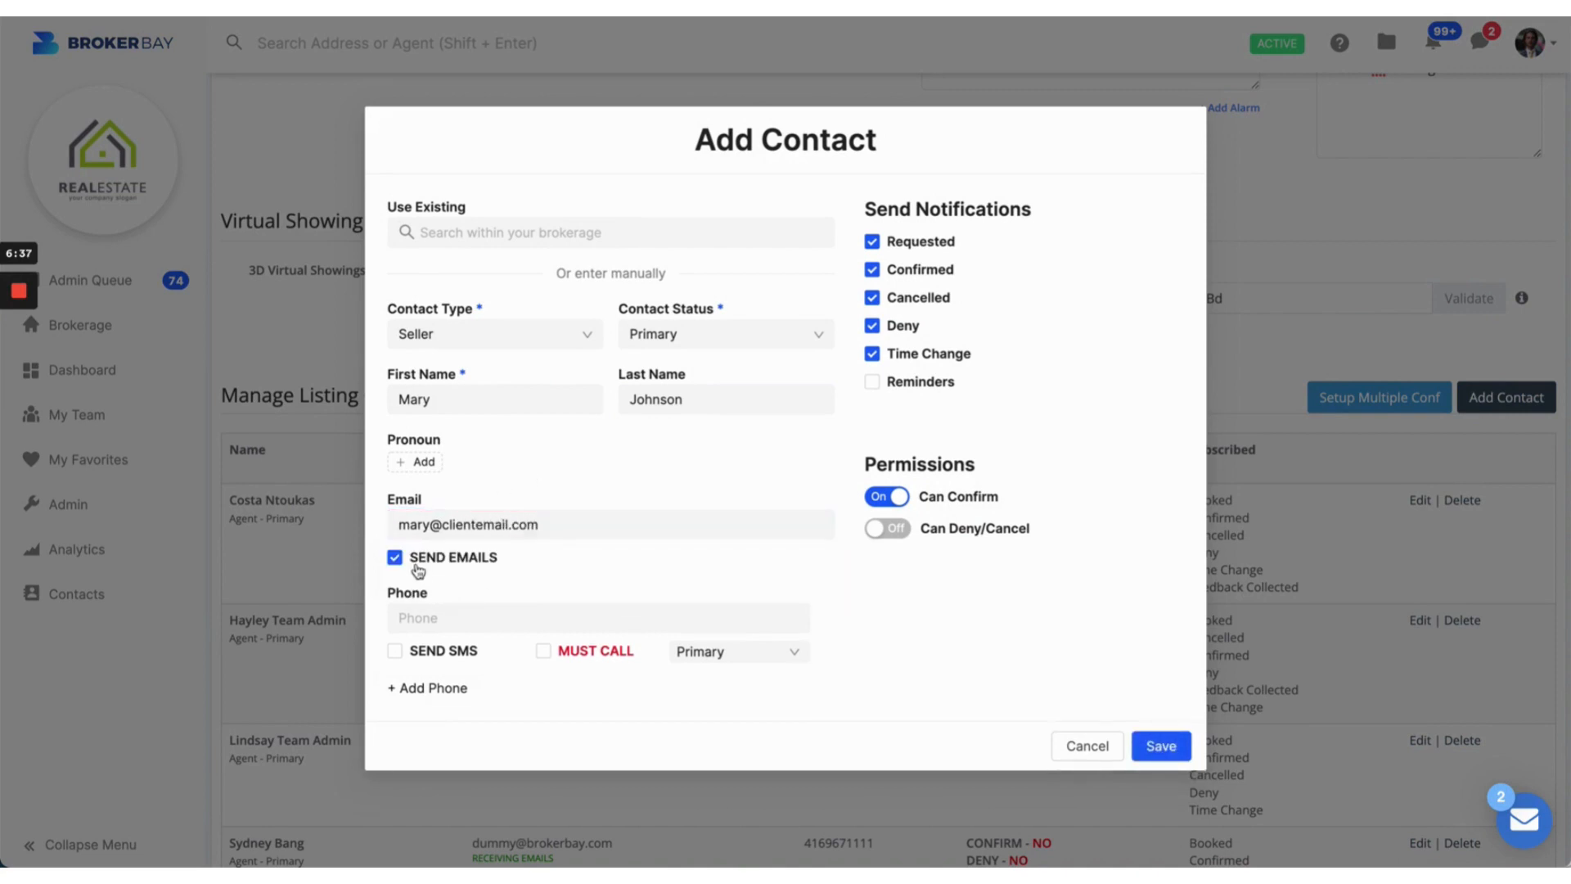
{"action": "left_click", "coordinate": [504, 615]}
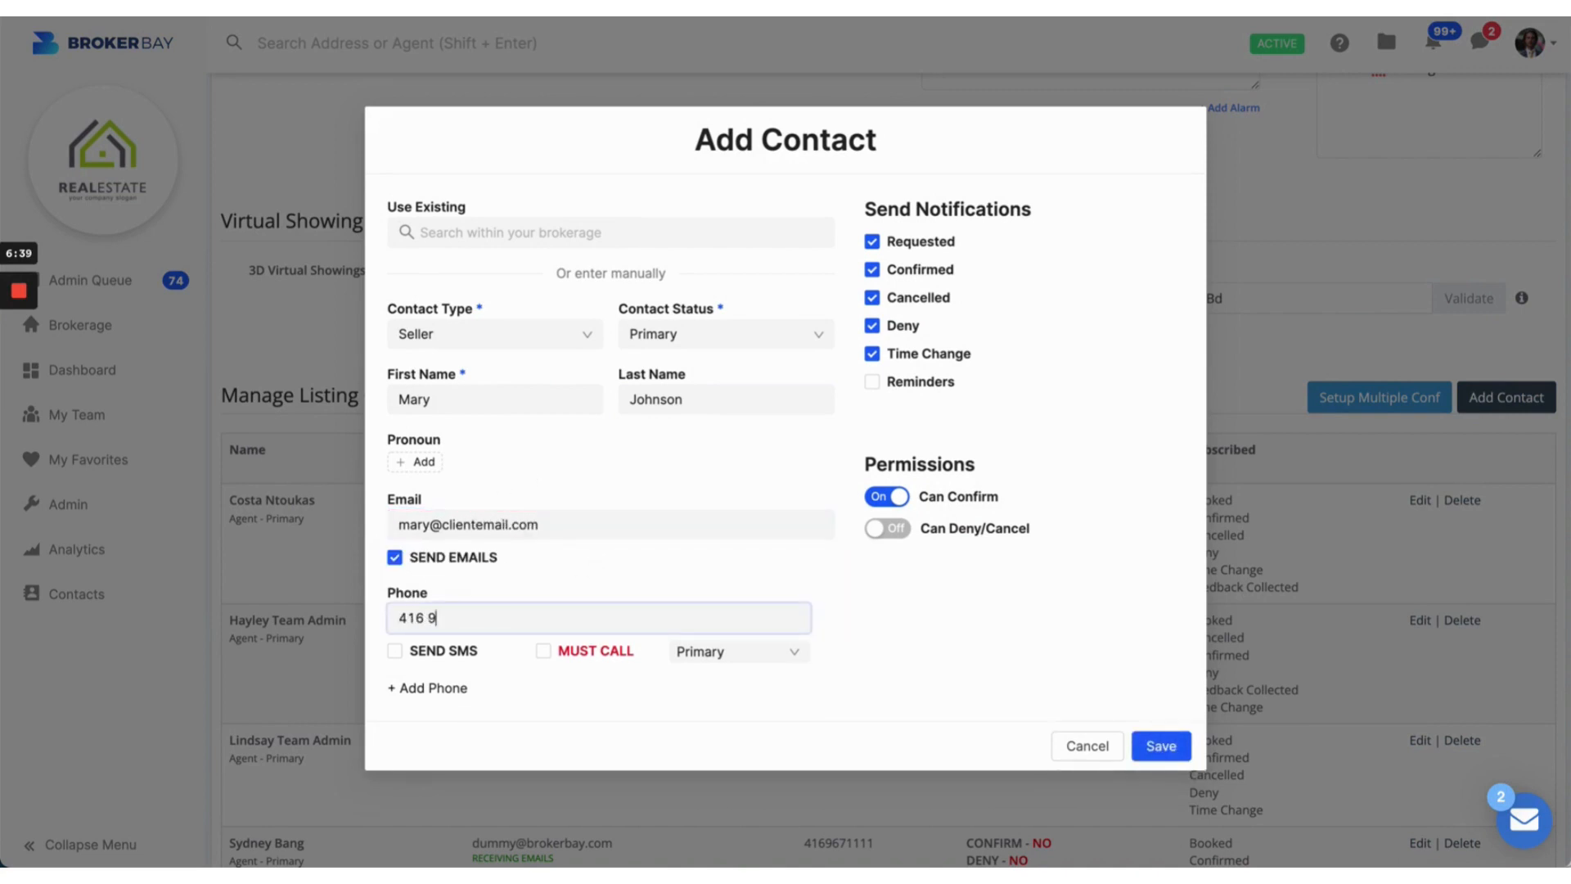
Step: Enable SMS for the phone number and remove an accidentally added second phone entry
{"action": "left_click", "coordinate": [396, 652]}
{"action": "left_click", "coordinate": [417, 690]}
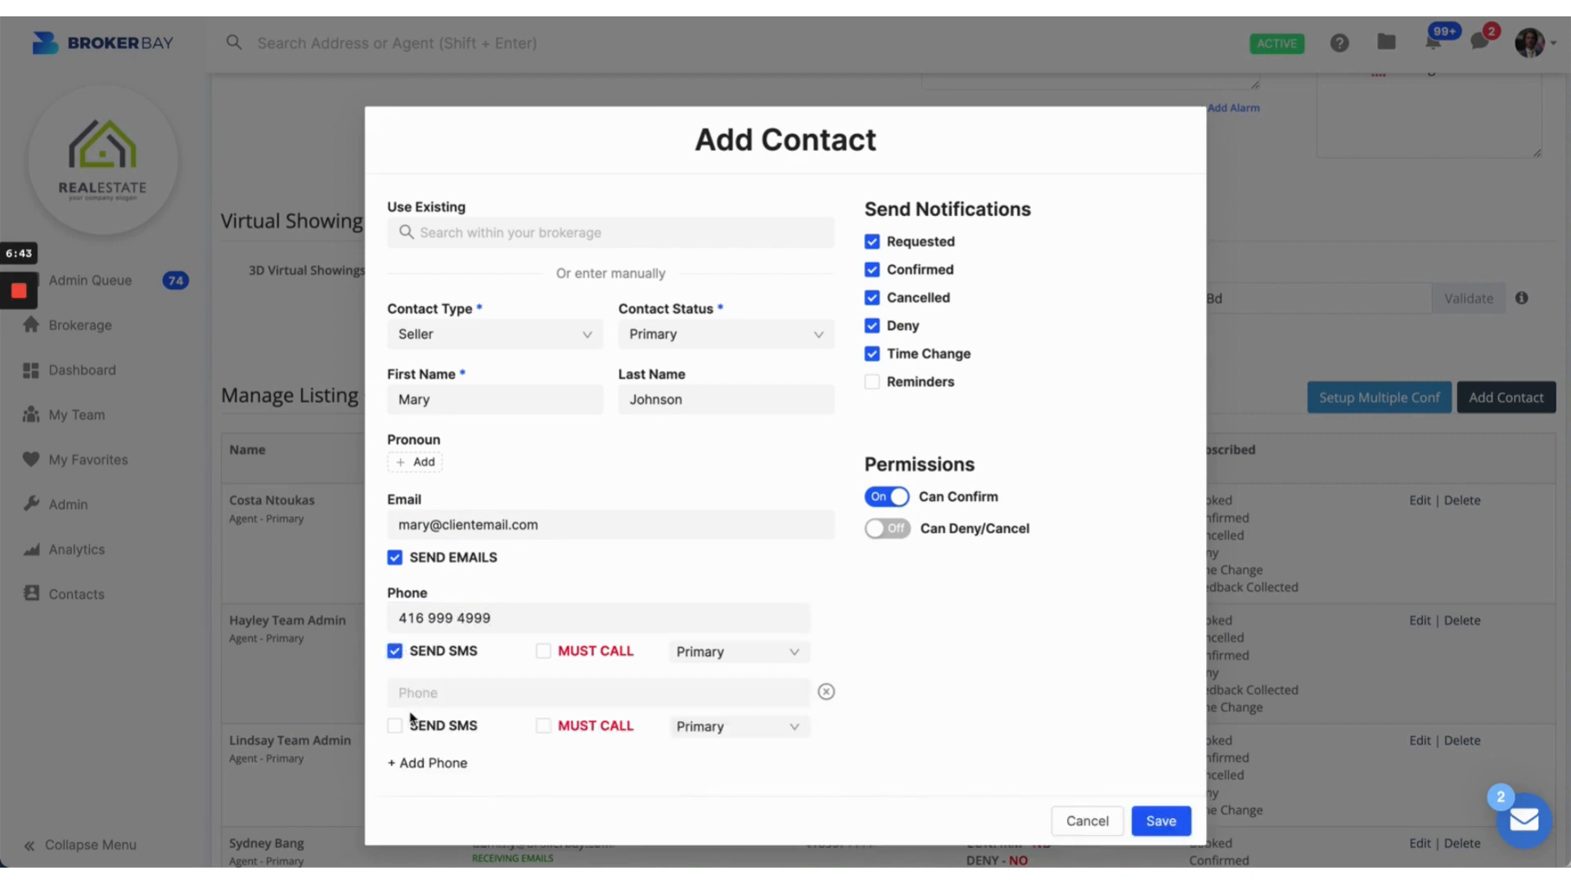
{"action": "type", "text": "aa"}
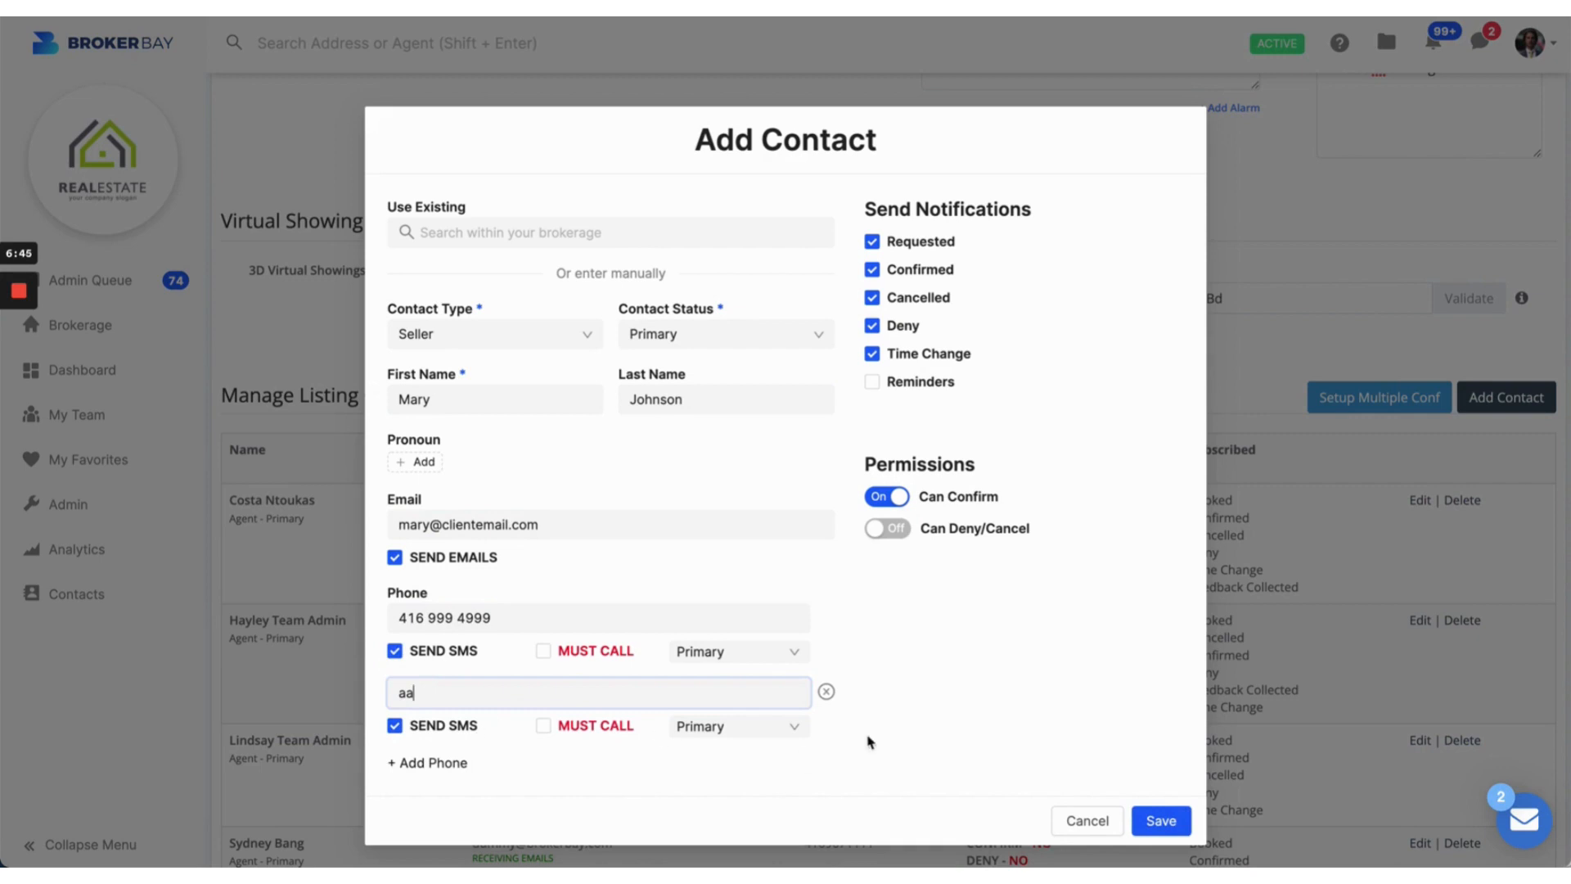
{"action": "left_click", "coordinate": [826, 692]}
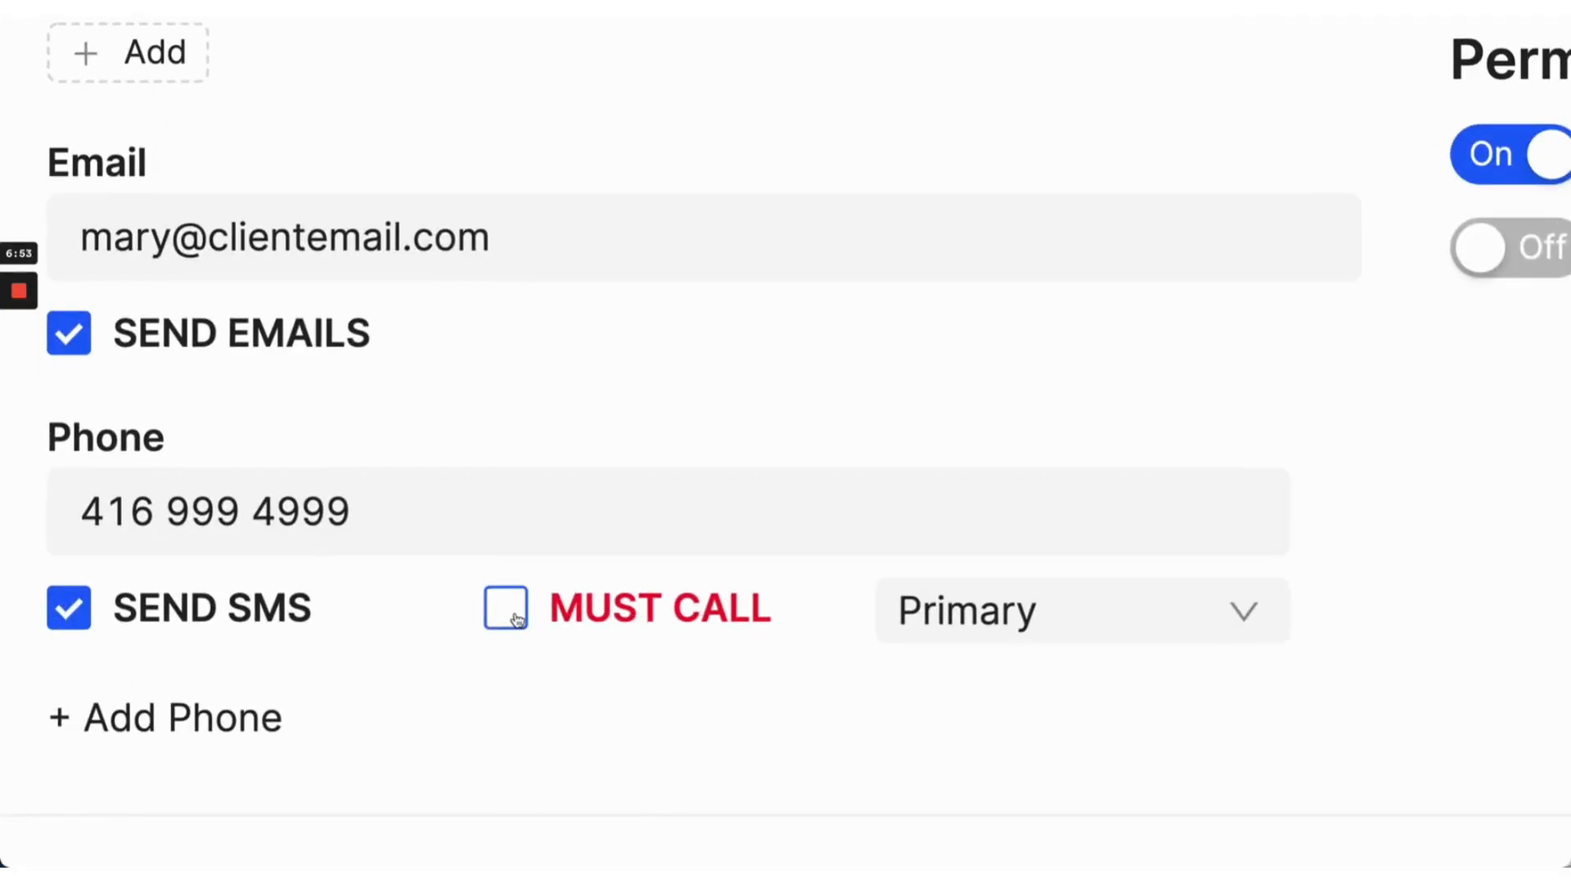
Step: Leave Must Call unchecked and keep both Send Emails and Send SMS enabled
{"action": "left_click", "coordinate": [517, 620]}
{"action": "left_click_drag", "start_coordinate": [552, 610], "coordinate": [819, 637]}
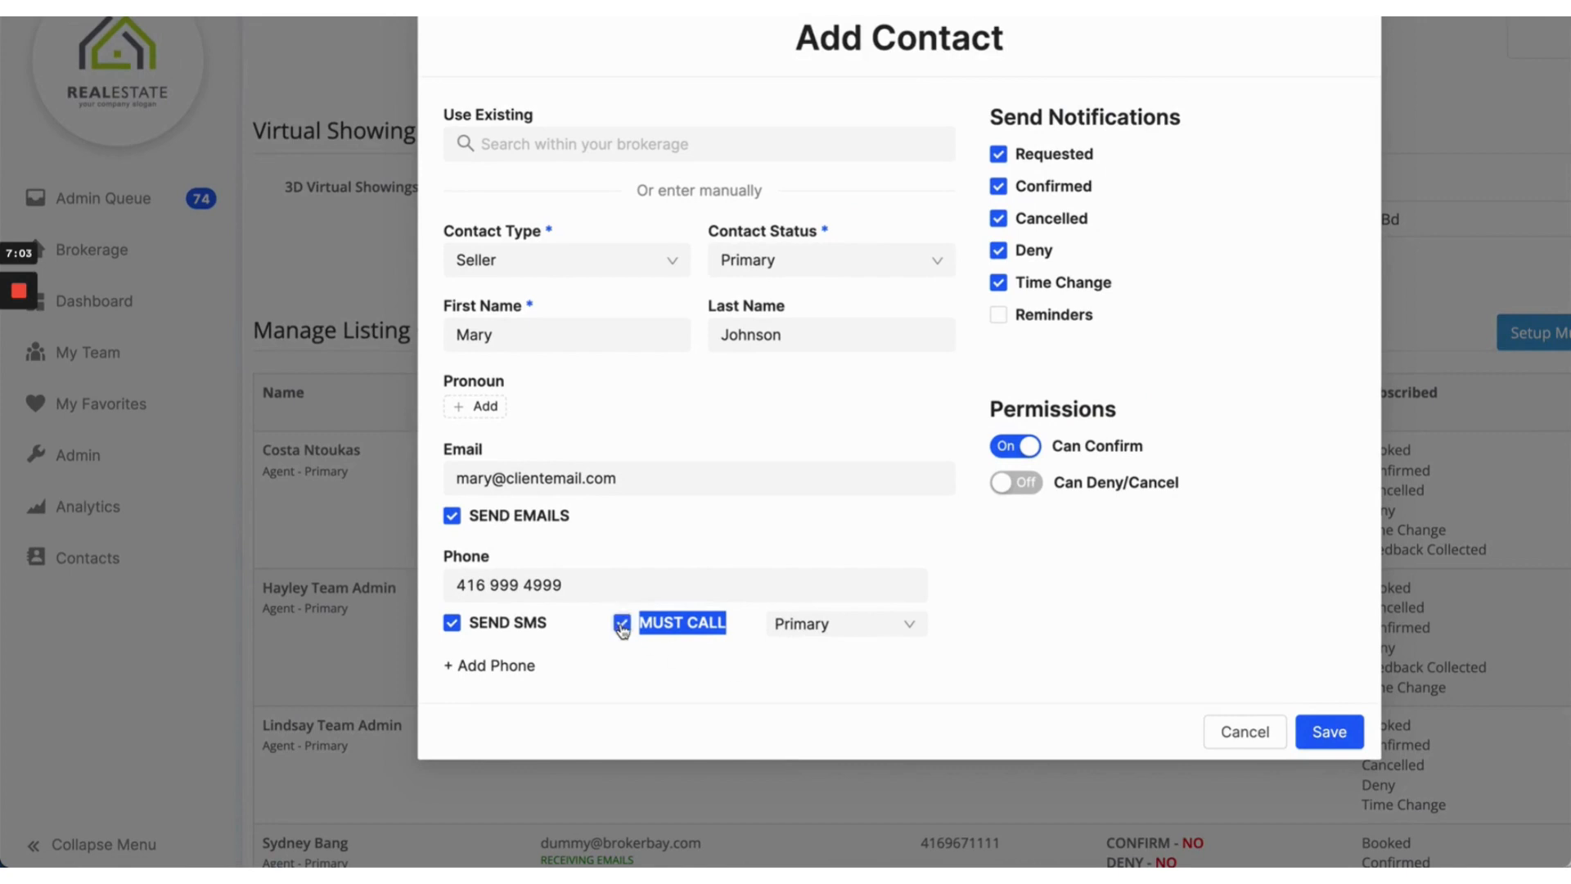
{"action": "left_click", "coordinate": [659, 630]}
{"action": "left_click", "coordinate": [647, 630]}
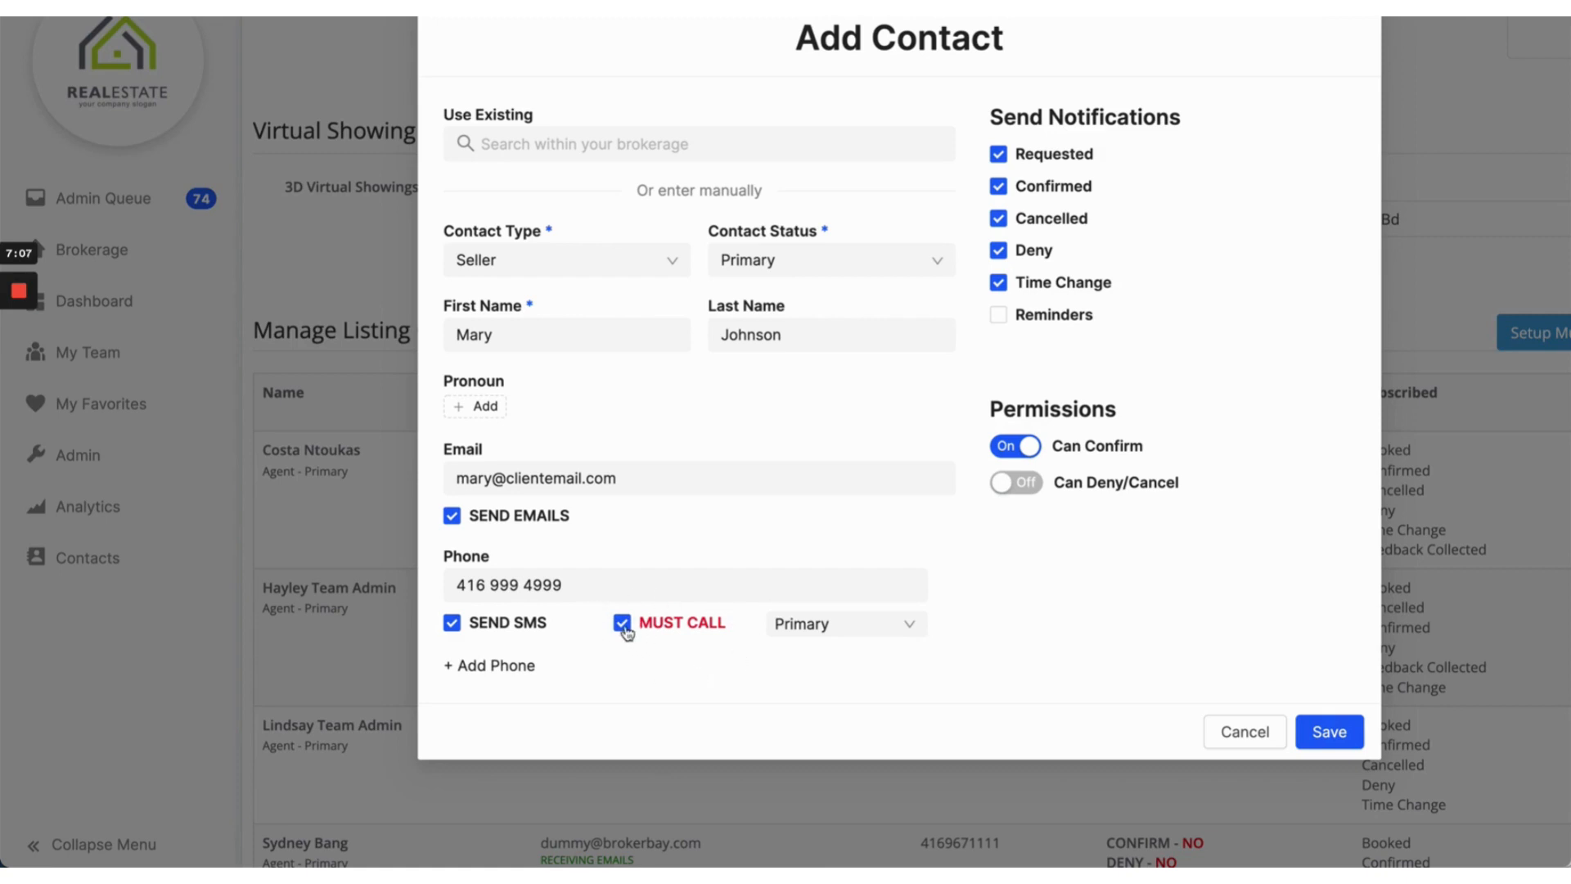
{"action": "left_click", "coordinate": [624, 631]}
{"action": "left_click_drag", "start_coordinate": [586, 530], "coordinate": [471, 525]}
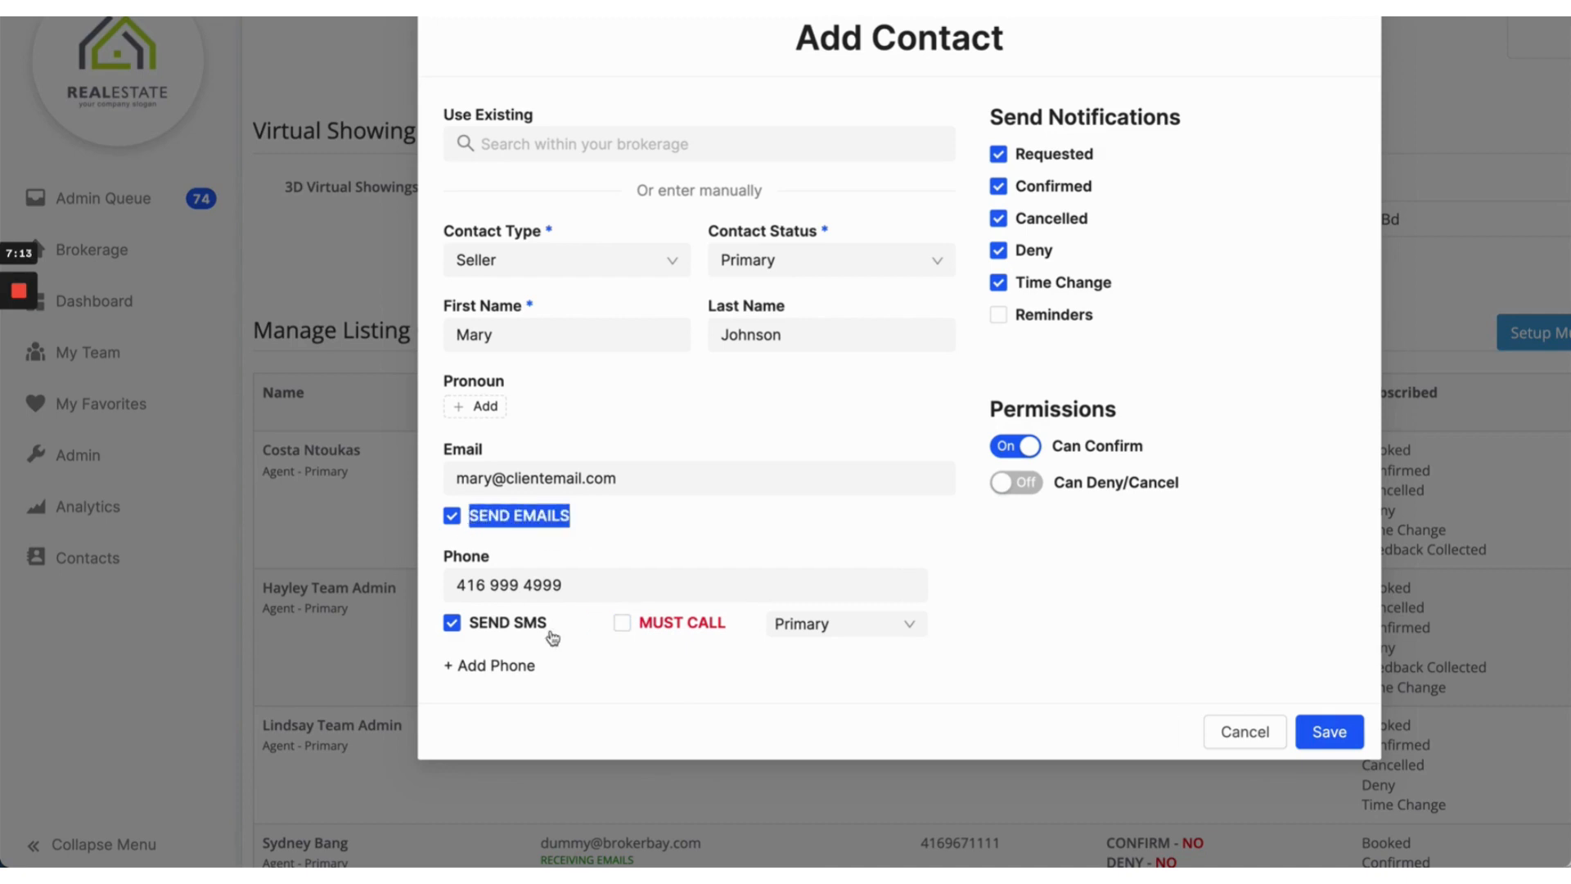
{"action": "left_click_drag", "start_coordinate": [551, 639], "coordinate": [473, 637]}
{"action": "left_click", "coordinate": [473, 632]}
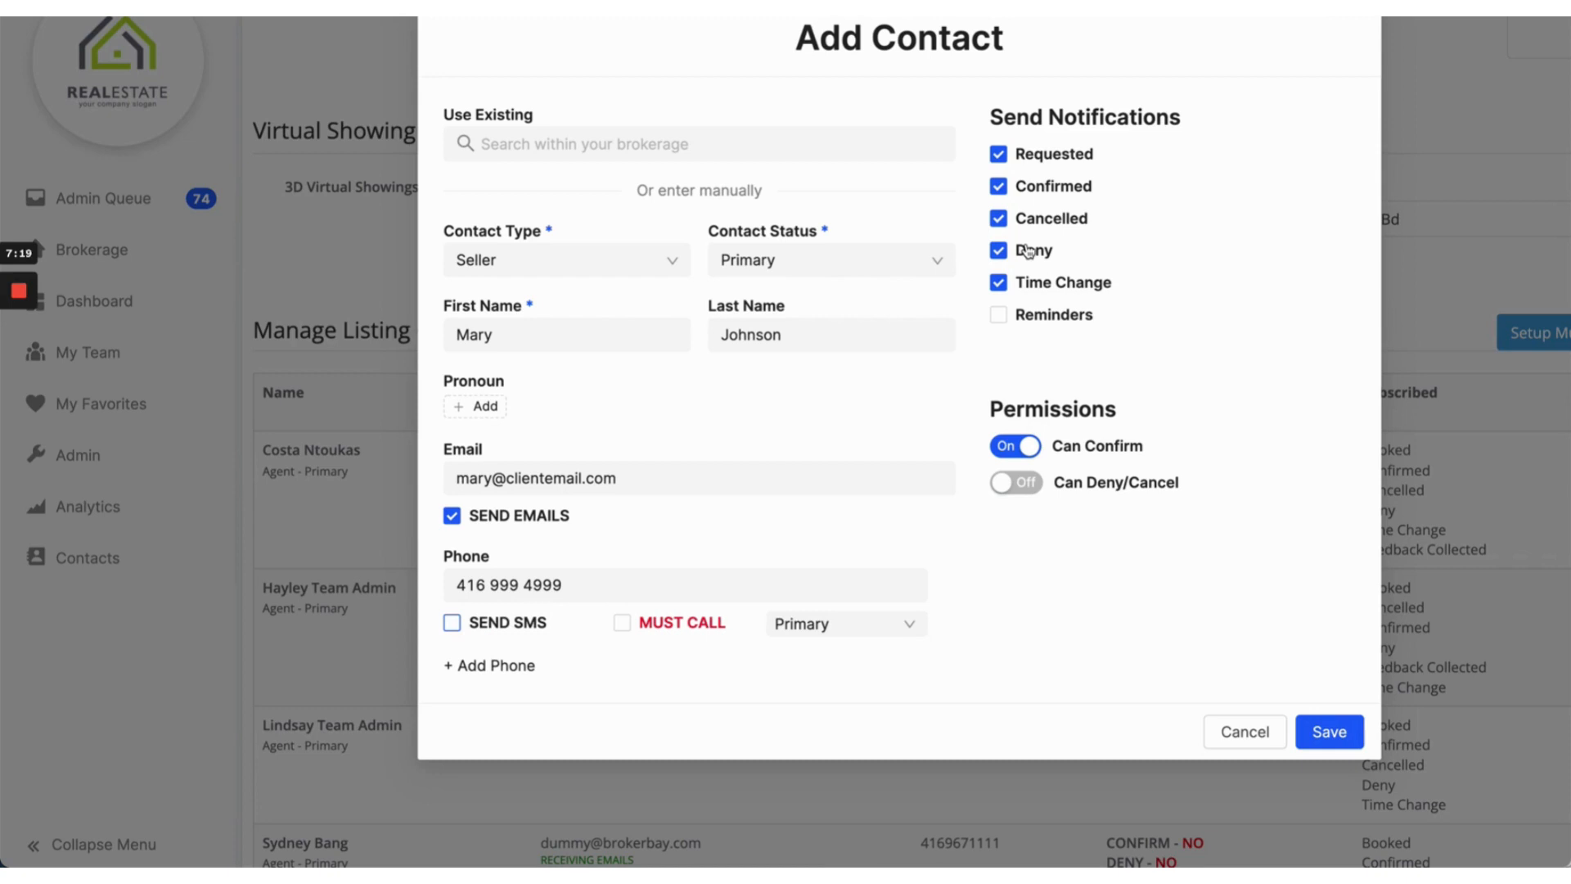
{"action": "left_click", "coordinate": [508, 635]}
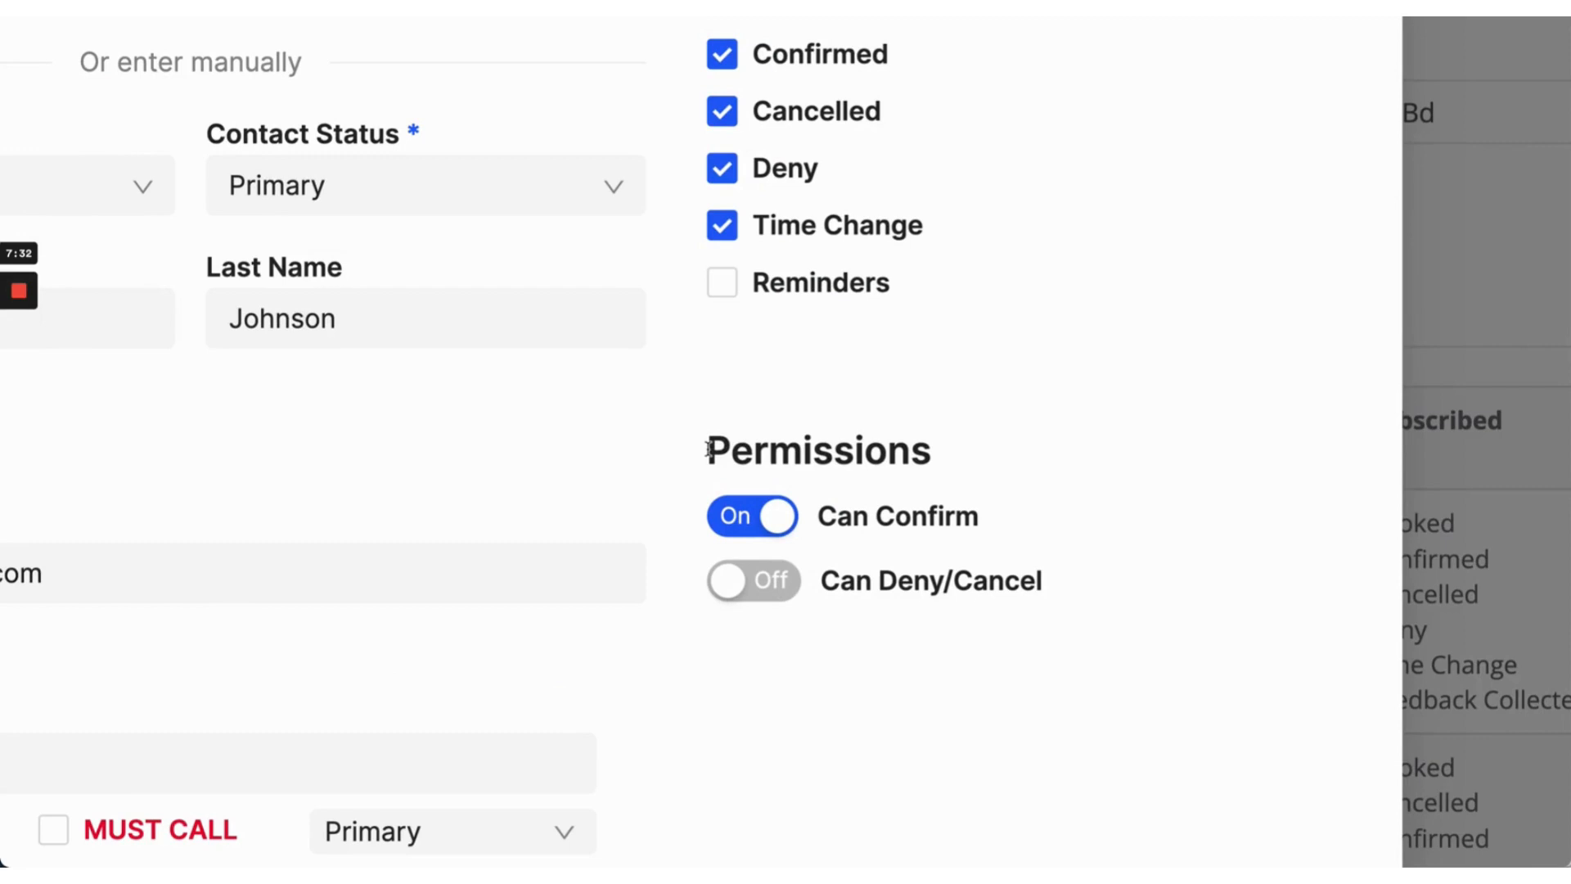
Step: Give the contact permission to deny or cancel showings, alongside the confirm permission
{"action": "left_click_drag", "start_coordinate": [843, 462], "coordinate": [981, 468]}
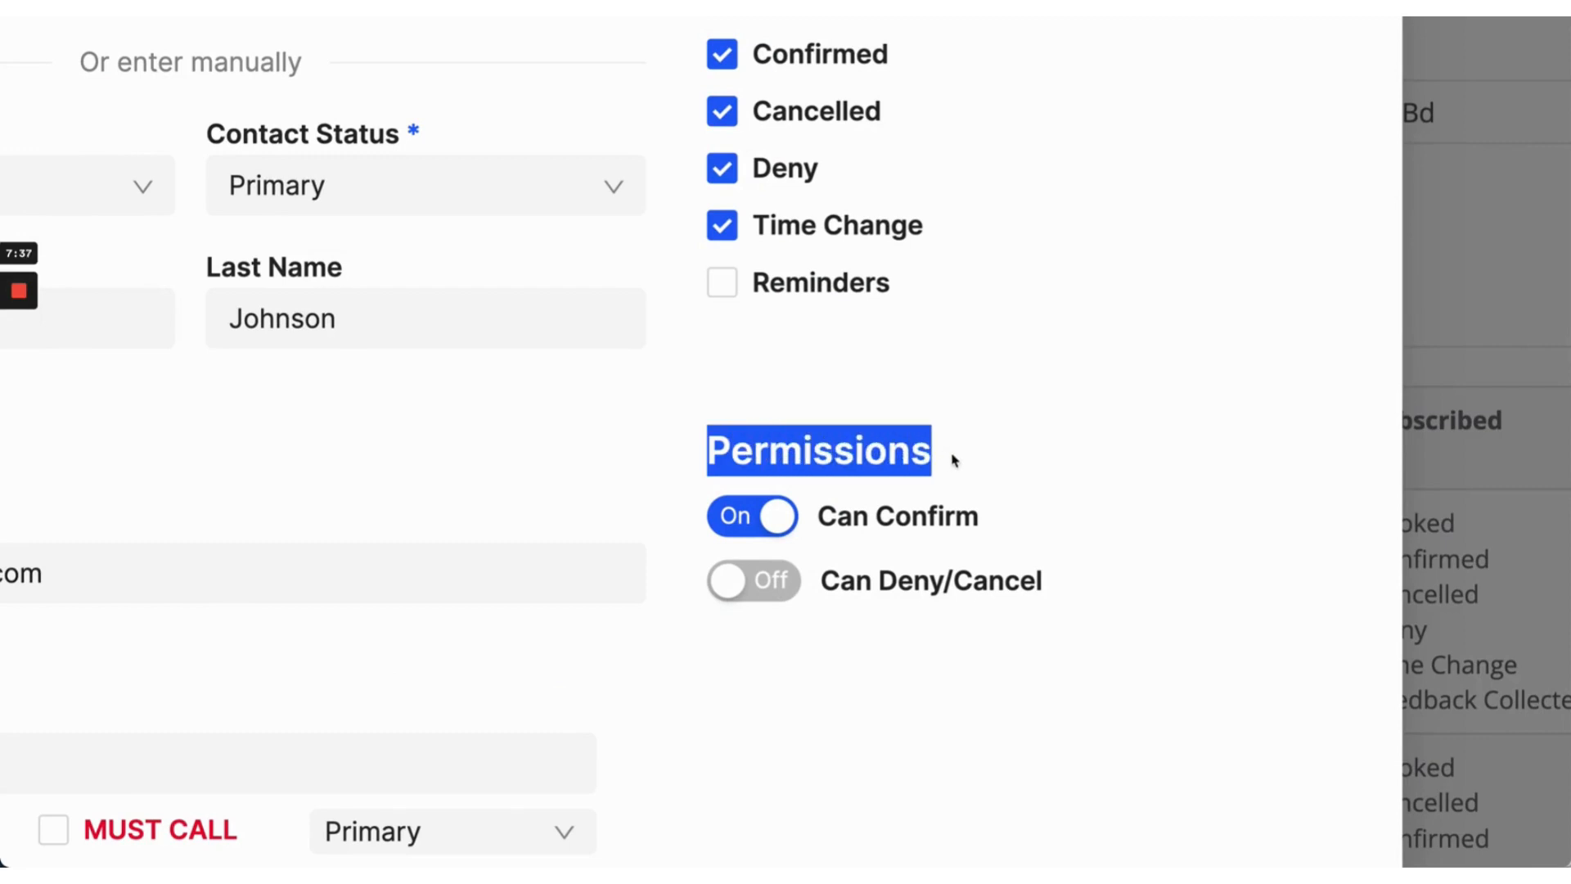
{"action": "left_click_drag", "start_coordinate": [877, 524], "coordinate": [1046, 541]}
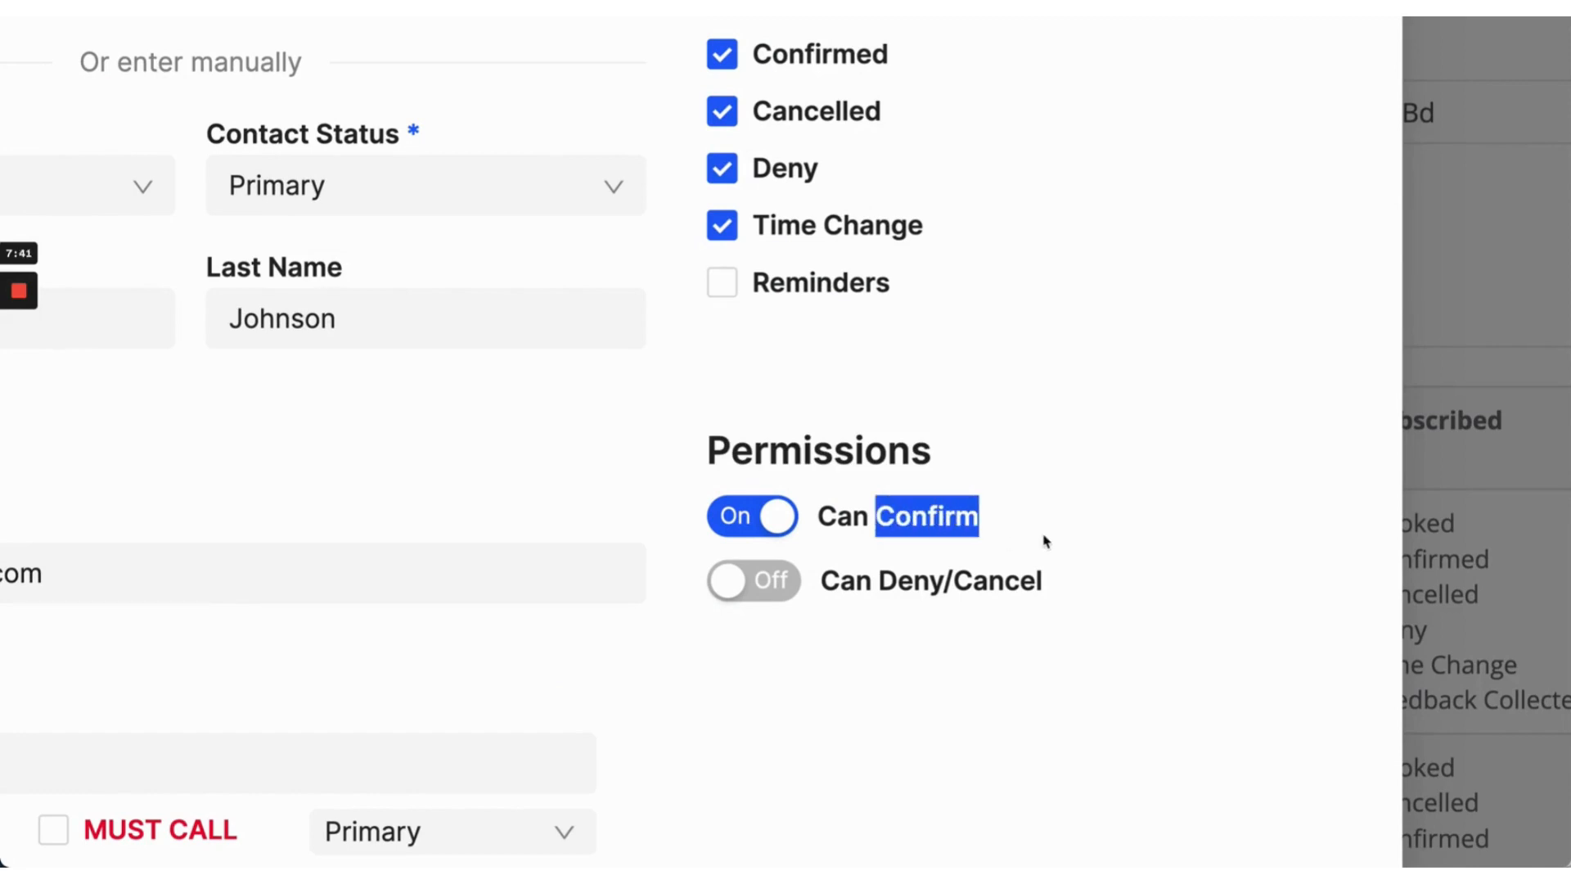
{"action": "double_click", "coordinate": [882, 509]}
{"action": "left_click_drag", "start_coordinate": [882, 509], "coordinate": [1008, 518]}
{"action": "left_click", "coordinate": [737, 604]}
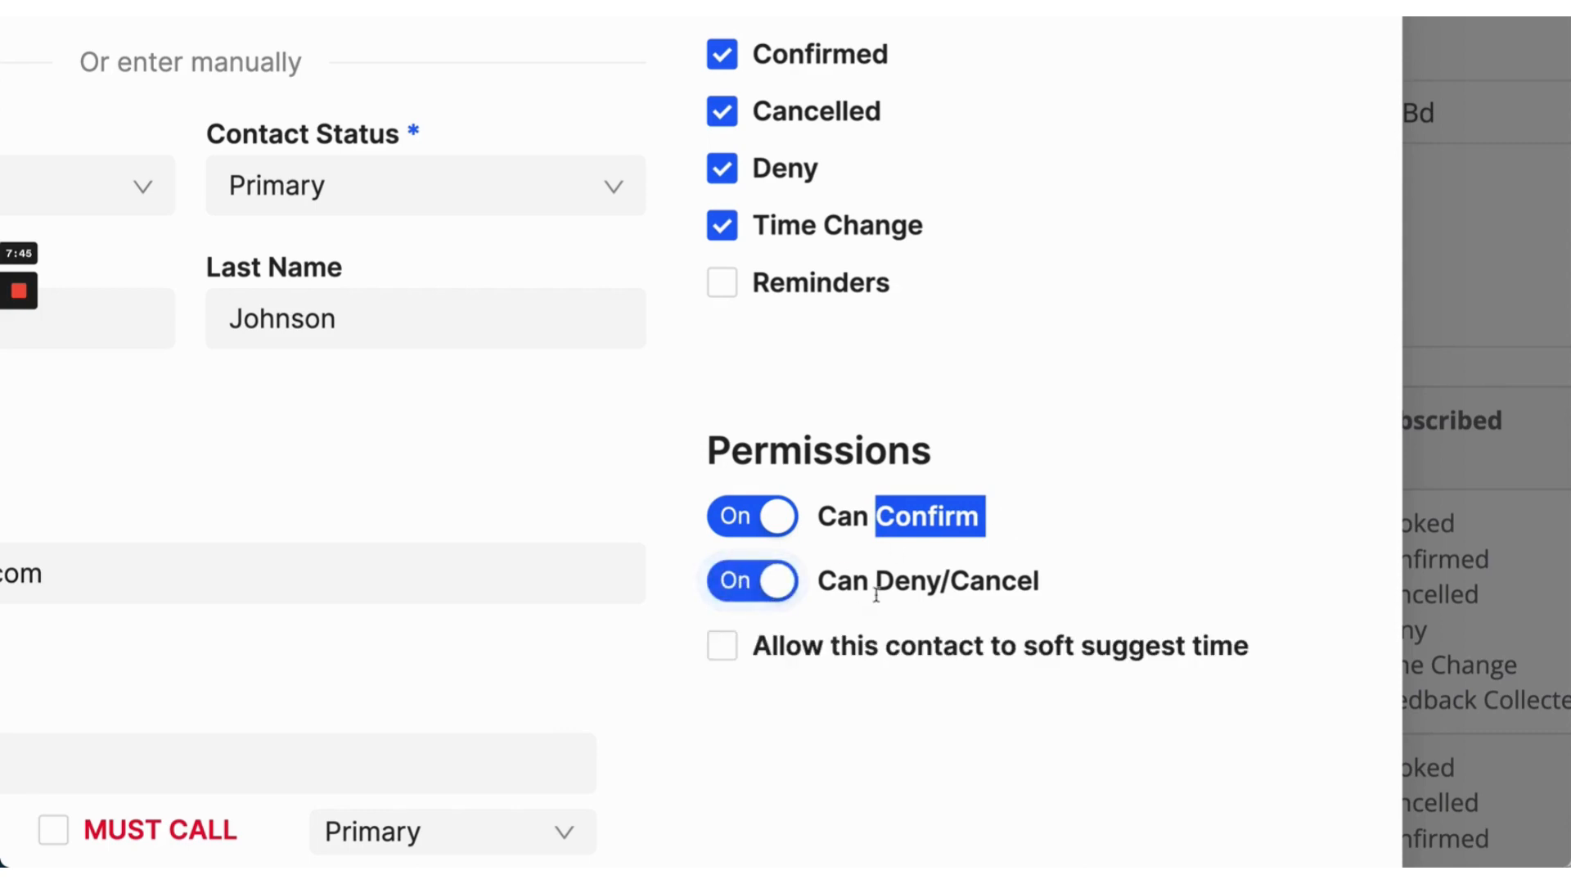
{"action": "left_click_drag", "start_coordinate": [877, 589], "coordinate": [1091, 607]}
{"action": "scroll", "coordinate": [1090, 609], "scroll_direction": "down", "scroll_amount": 1}
Step: Allow the contact to soft-suggest showing times, then save and confirm with Continue
{"action": "left_click", "coordinate": [723, 562]}
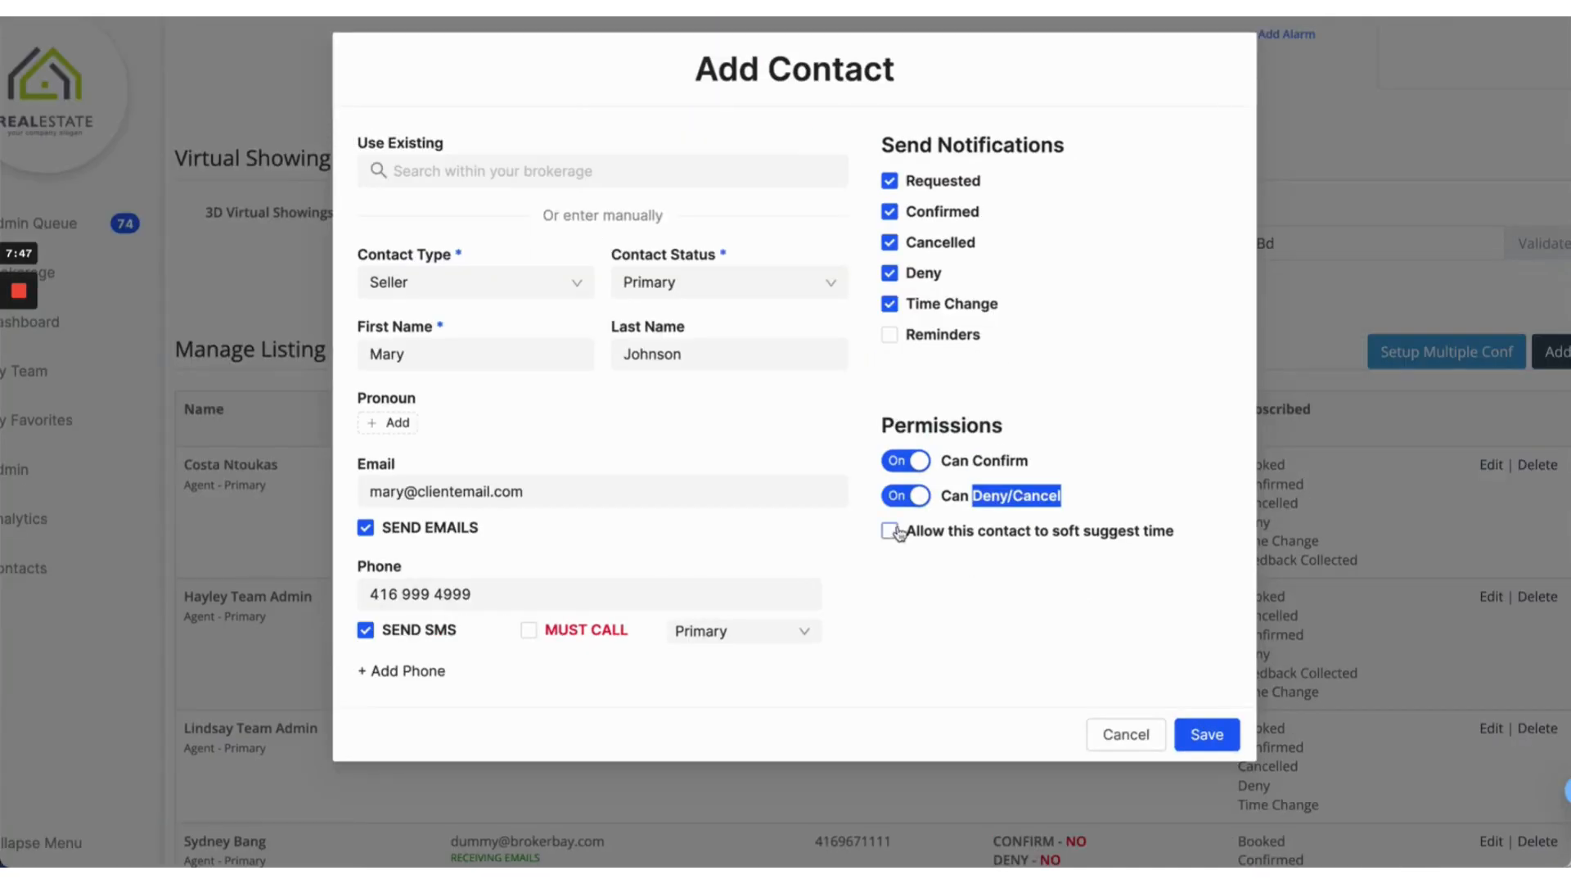
{"action": "left_click_drag", "start_coordinate": [750, 562], "coordinate": [1200, 547]}
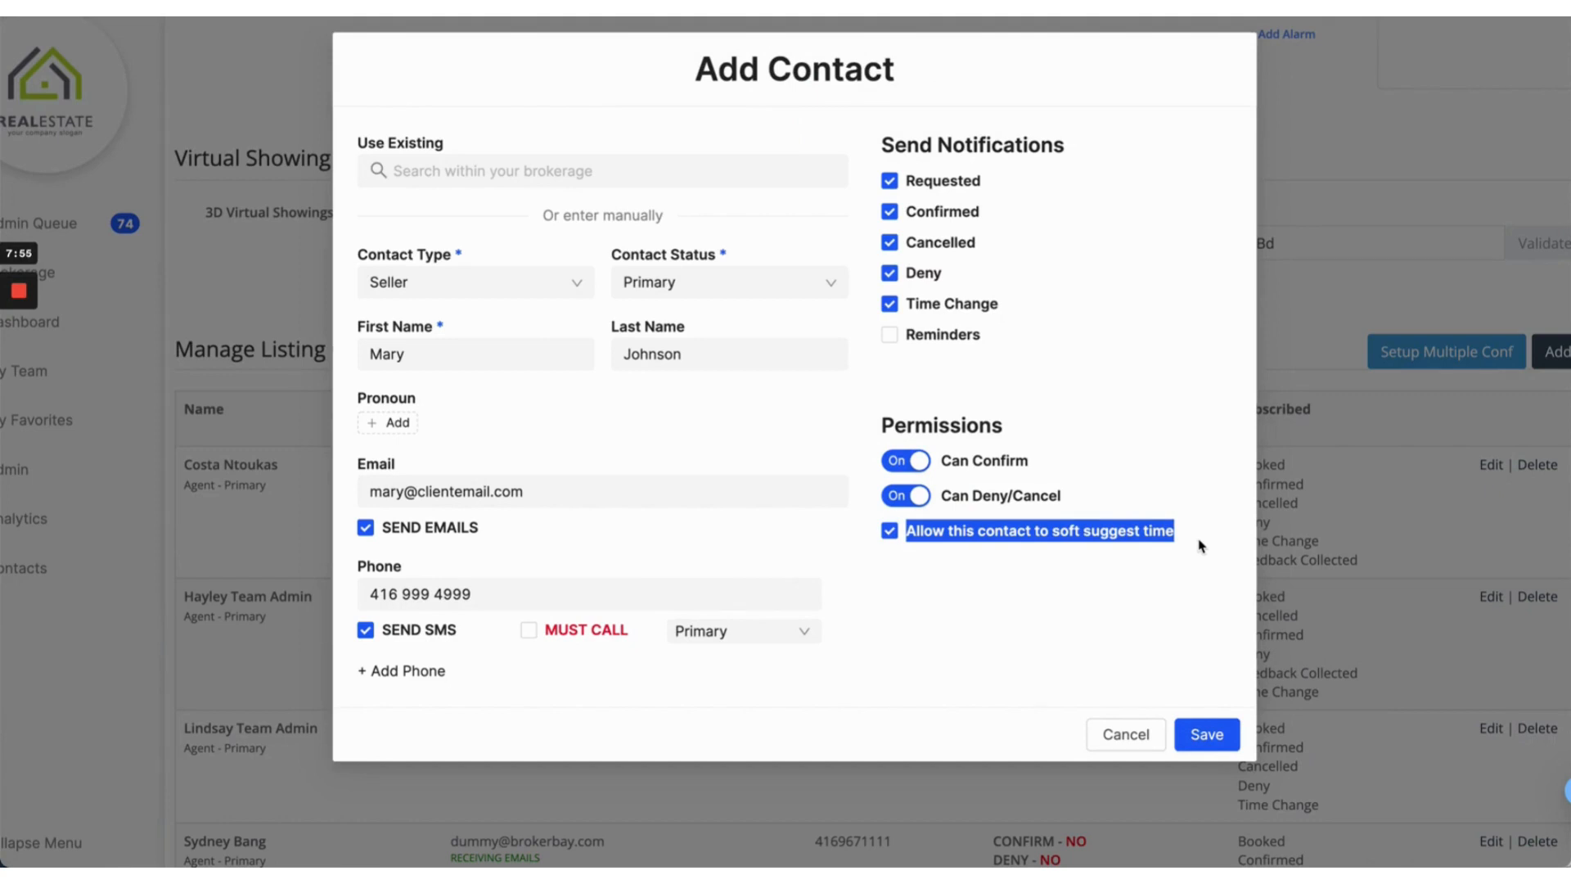
{"action": "left_click", "coordinate": [1200, 546]}
{"action": "left_click", "coordinate": [1117, 543]}
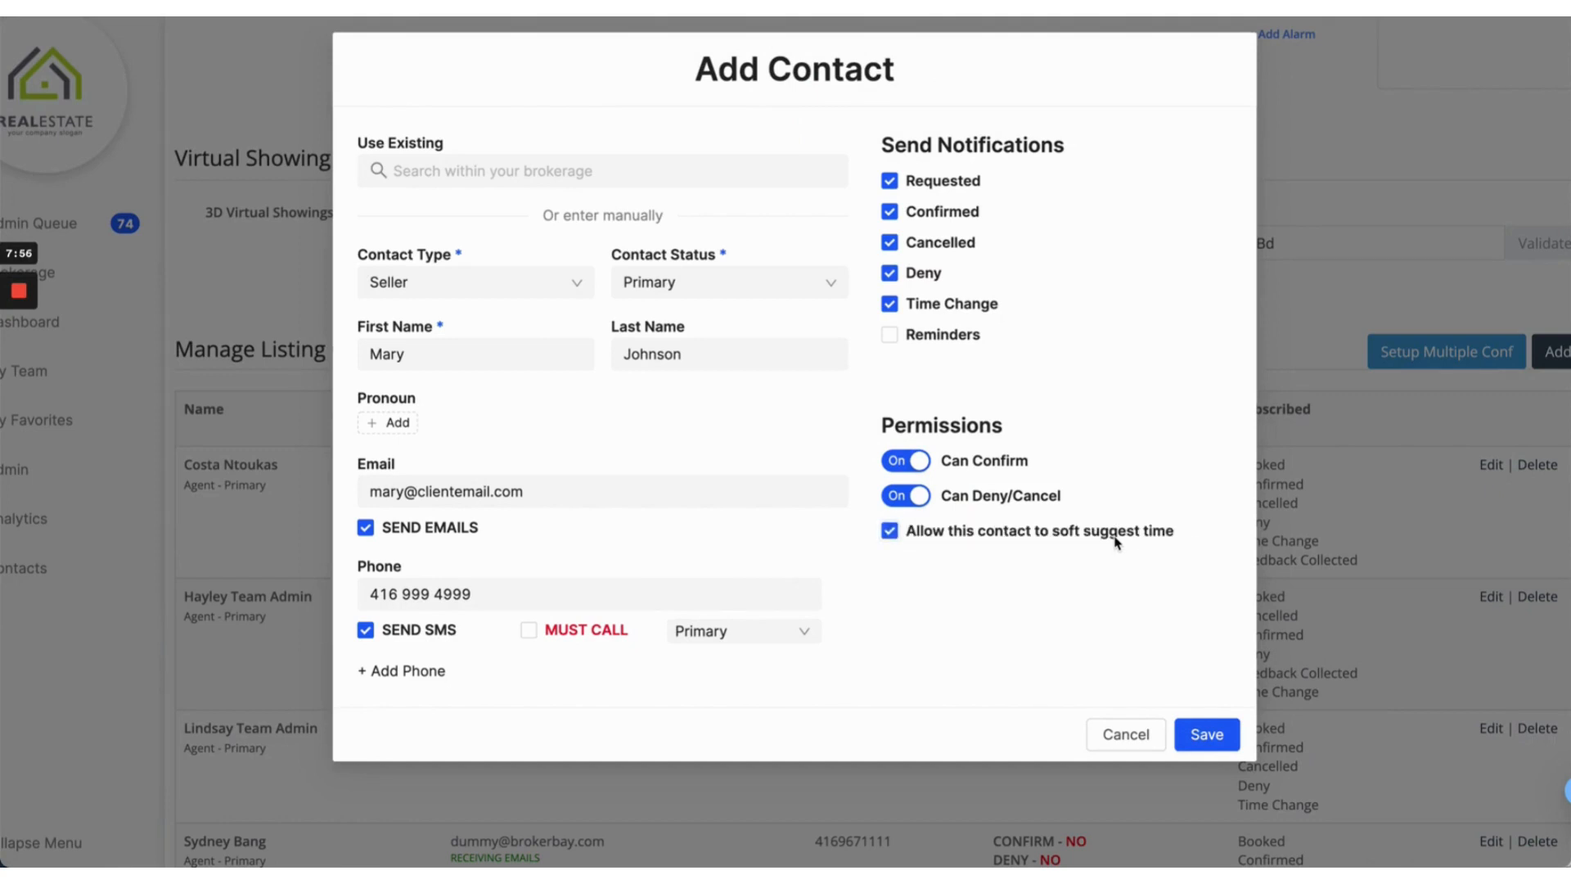
{"action": "left_click", "coordinate": [1232, 732]}
{"action": "left_click", "coordinate": [1287, 680]}
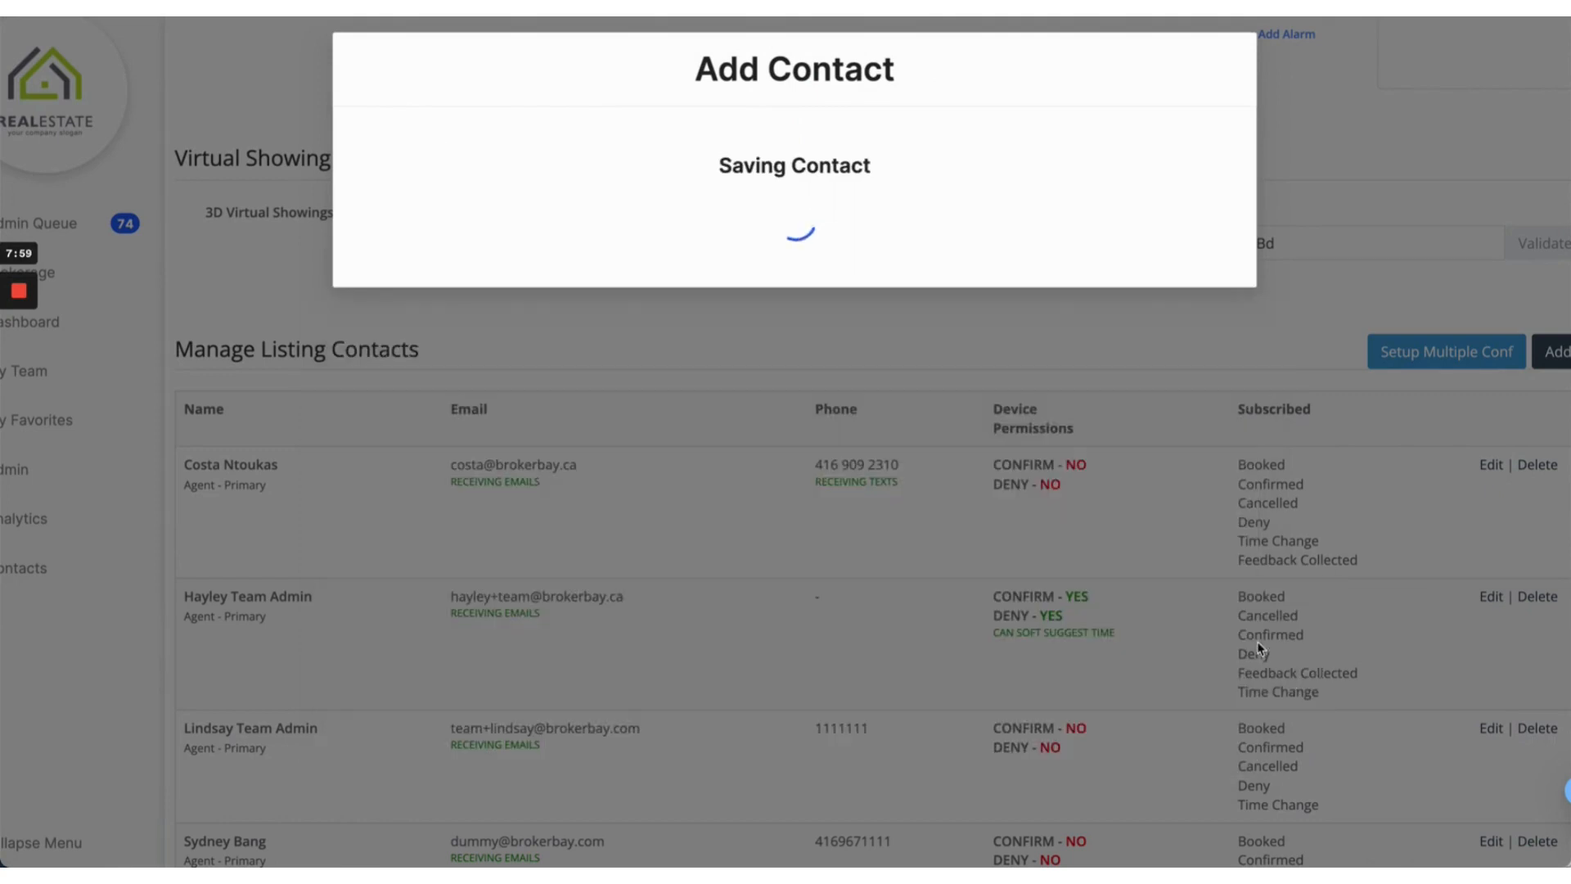
Step: Scroll past the Manage Listing Contacts table to the Showing Availability / Restrictions weekly grid
{"action": "scroll", "coordinate": [1200, 516], "scroll_direction": "down", "scroll_amount": 2}
{"action": "scroll", "coordinate": [1198, 514], "scroll_direction": "down", "scroll_amount": 2}
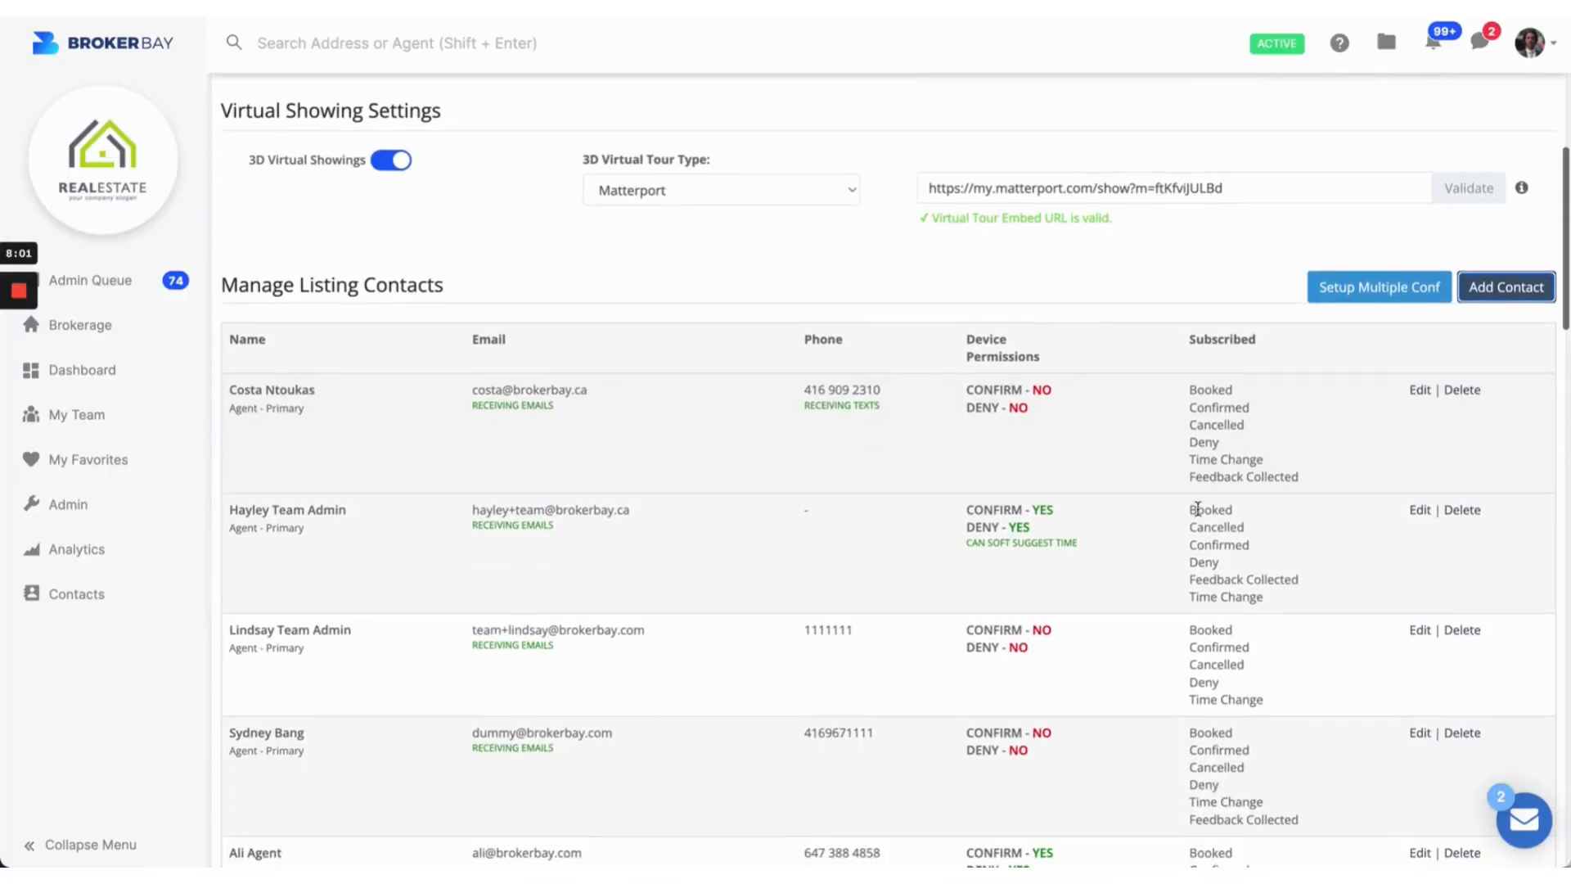
{"action": "scroll", "coordinate": [950, 718], "scroll_direction": "down", "scroll_amount": 1}
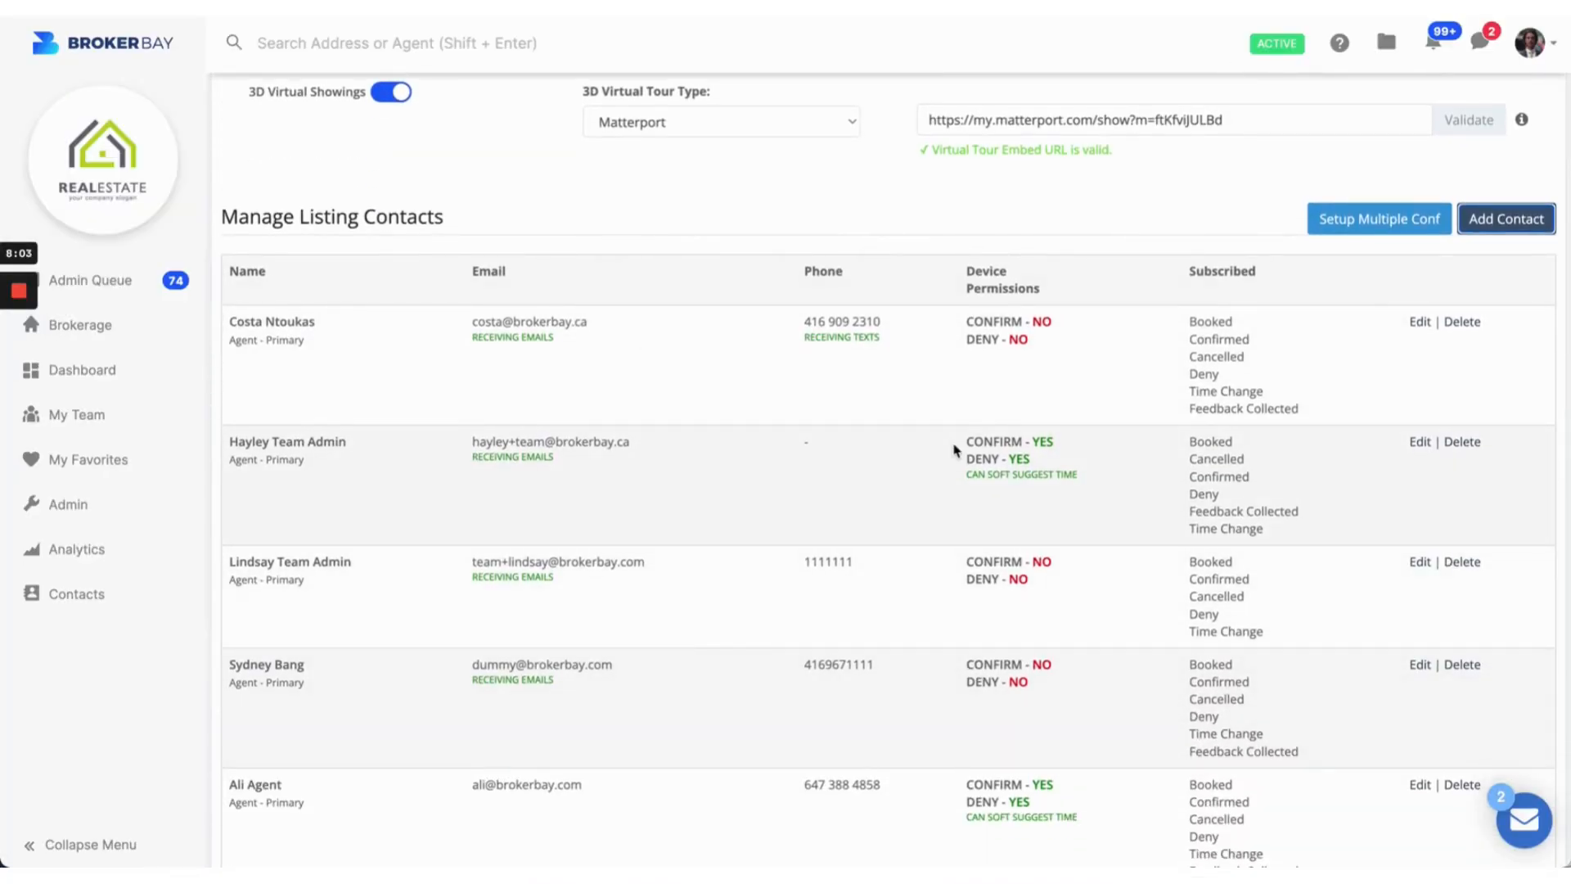
{"action": "scroll", "coordinate": [954, 449], "scroll_direction": "down", "scroll_amount": 3}
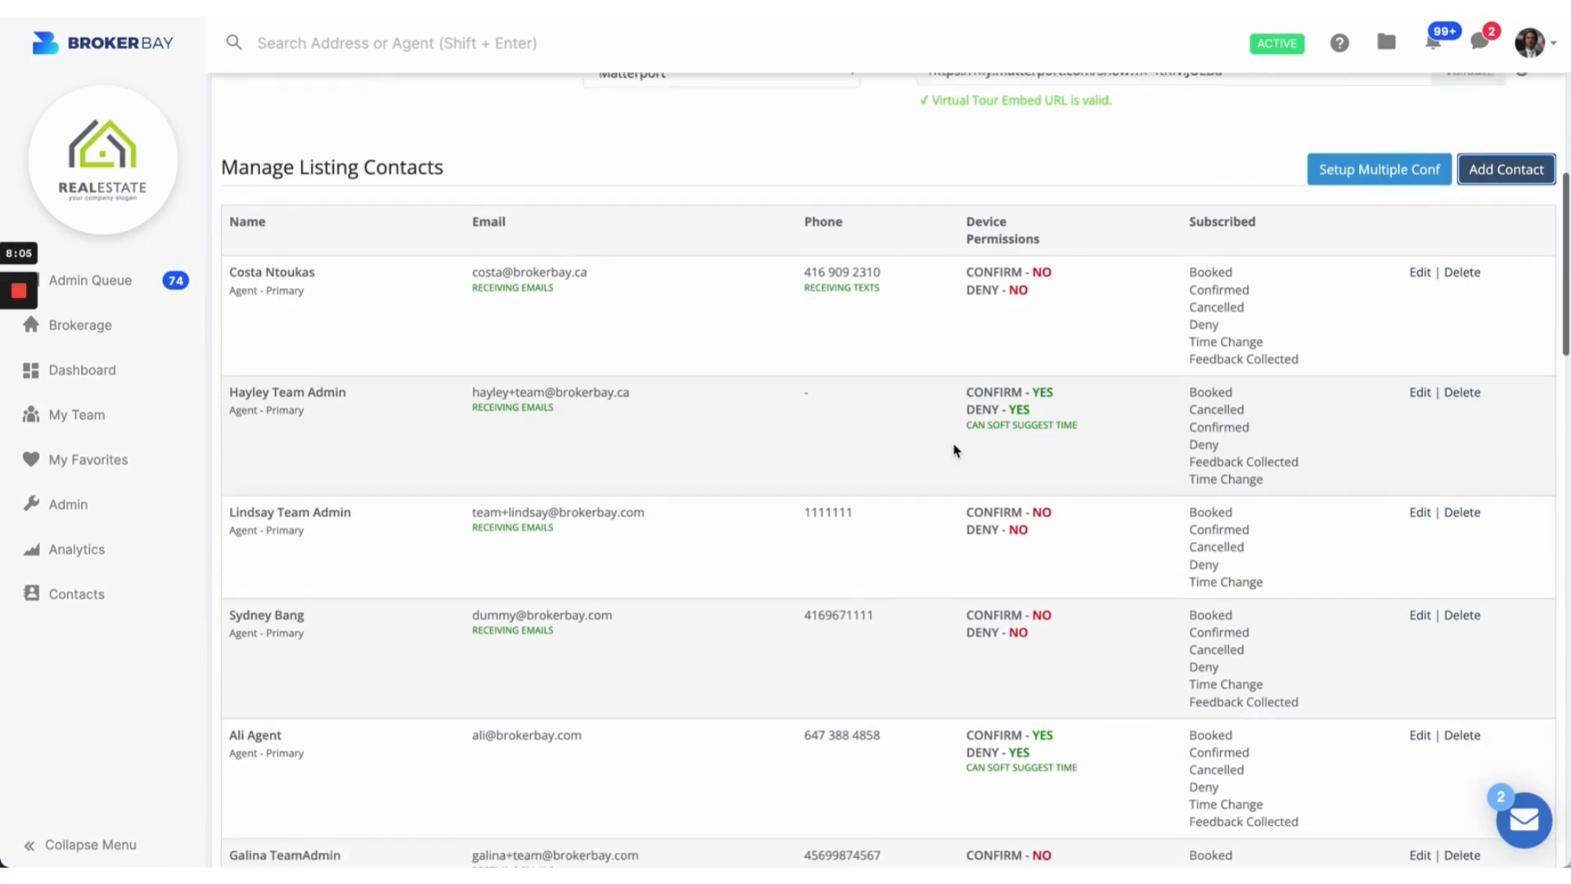
{"action": "scroll", "coordinate": [955, 449], "scroll_direction": "down", "scroll_amount": 4}
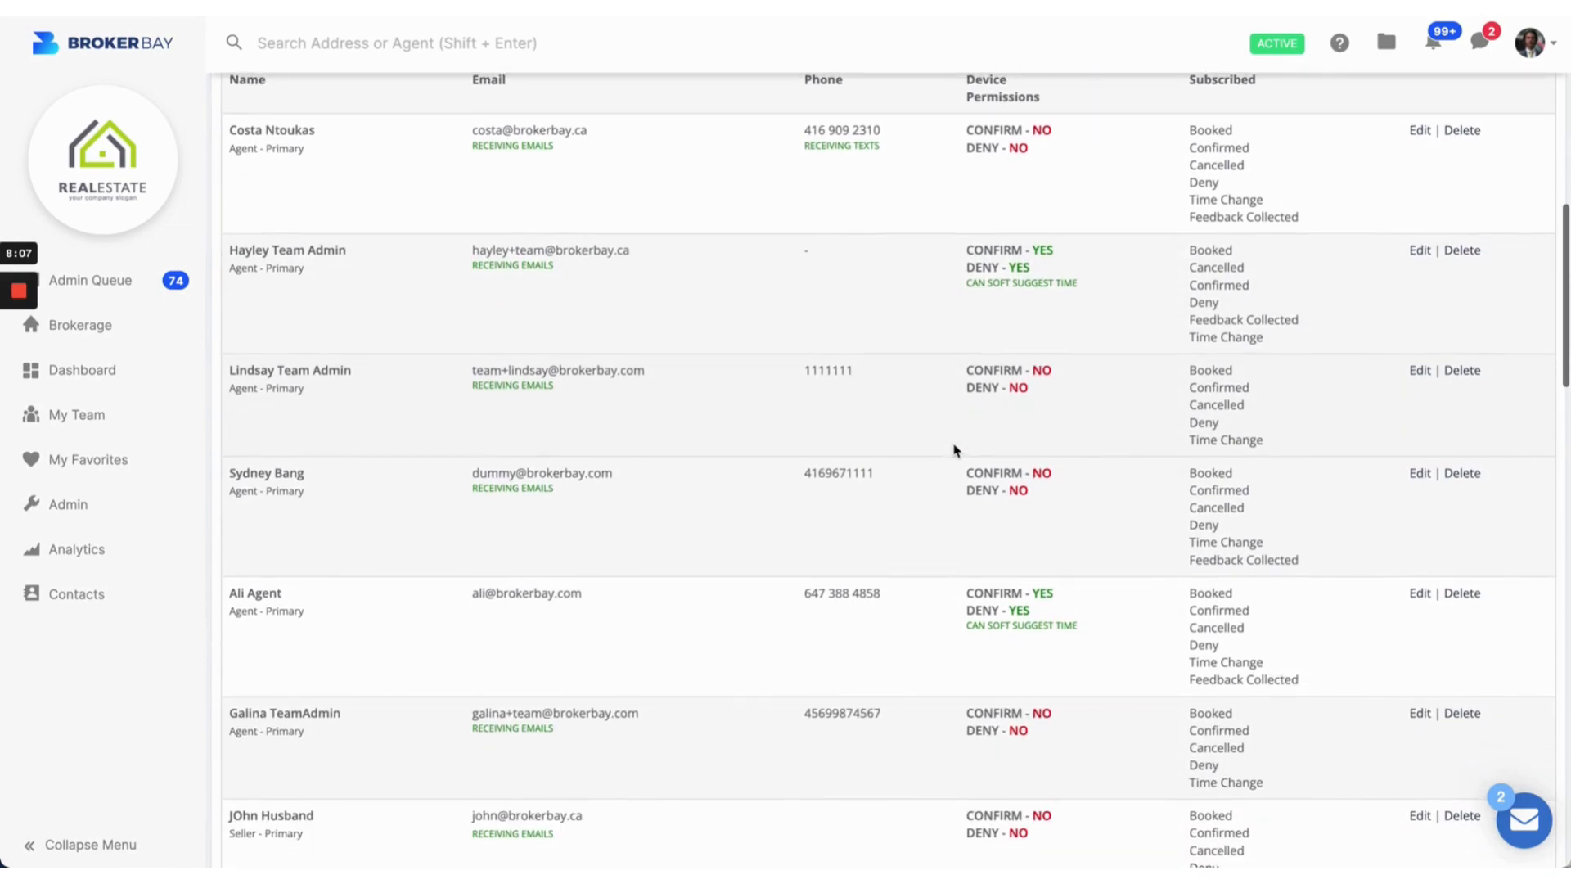
{"action": "scroll", "coordinate": [954, 450], "scroll_direction": "down", "scroll_amount": 11}
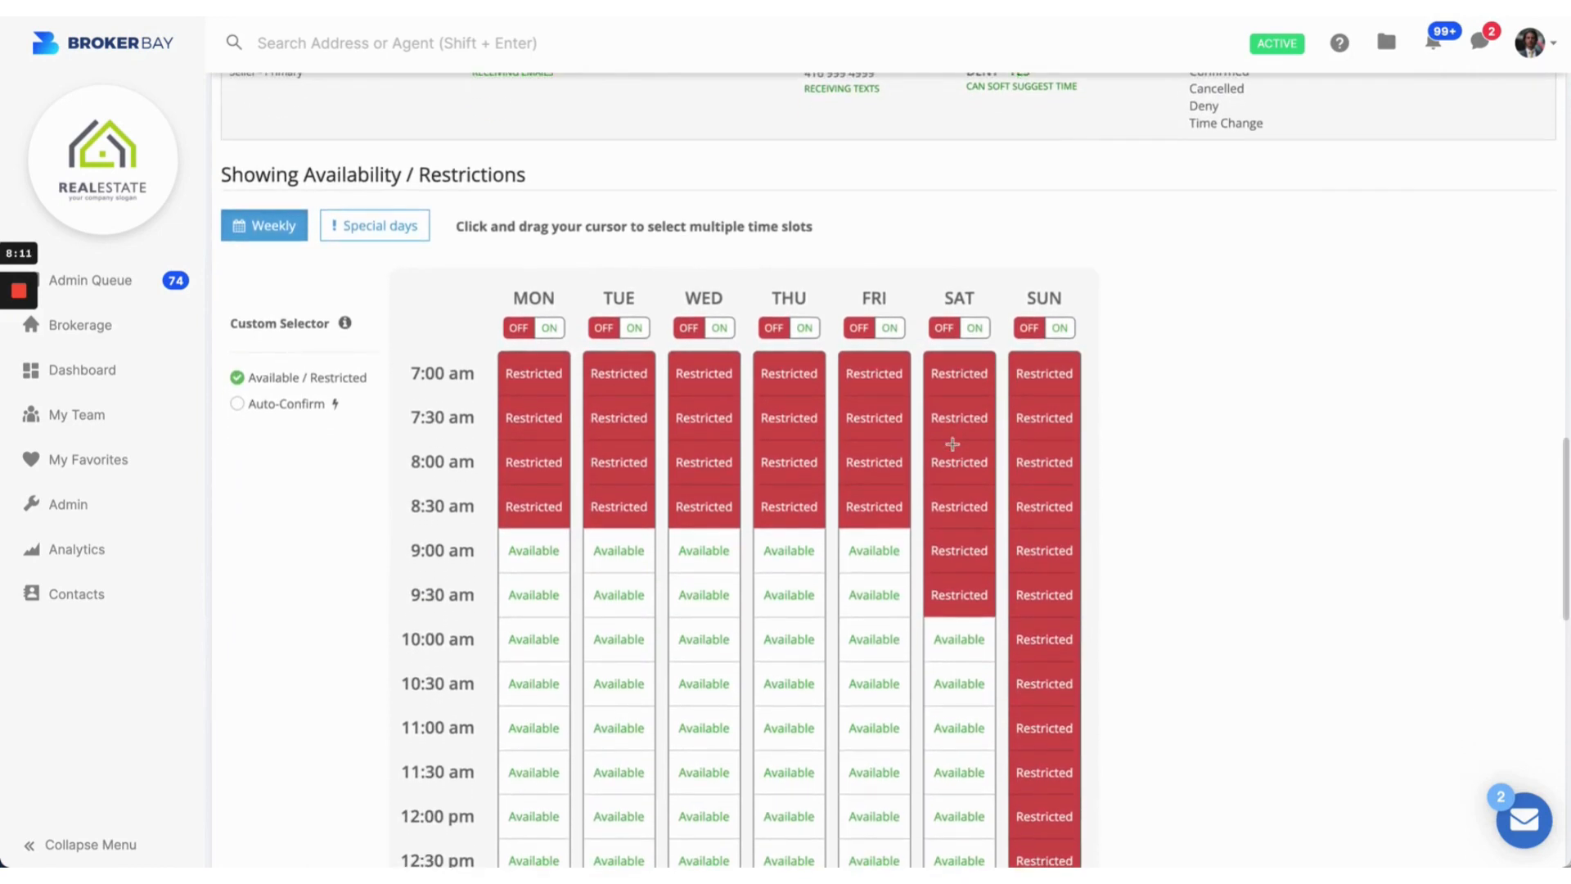
Step: Mark weekday 7:00–8:30 am and Saturday 7:00–9:30 am slots as Available
{"action": "scroll", "coordinate": [953, 444], "scroll_direction": "down", "scroll_amount": 1}
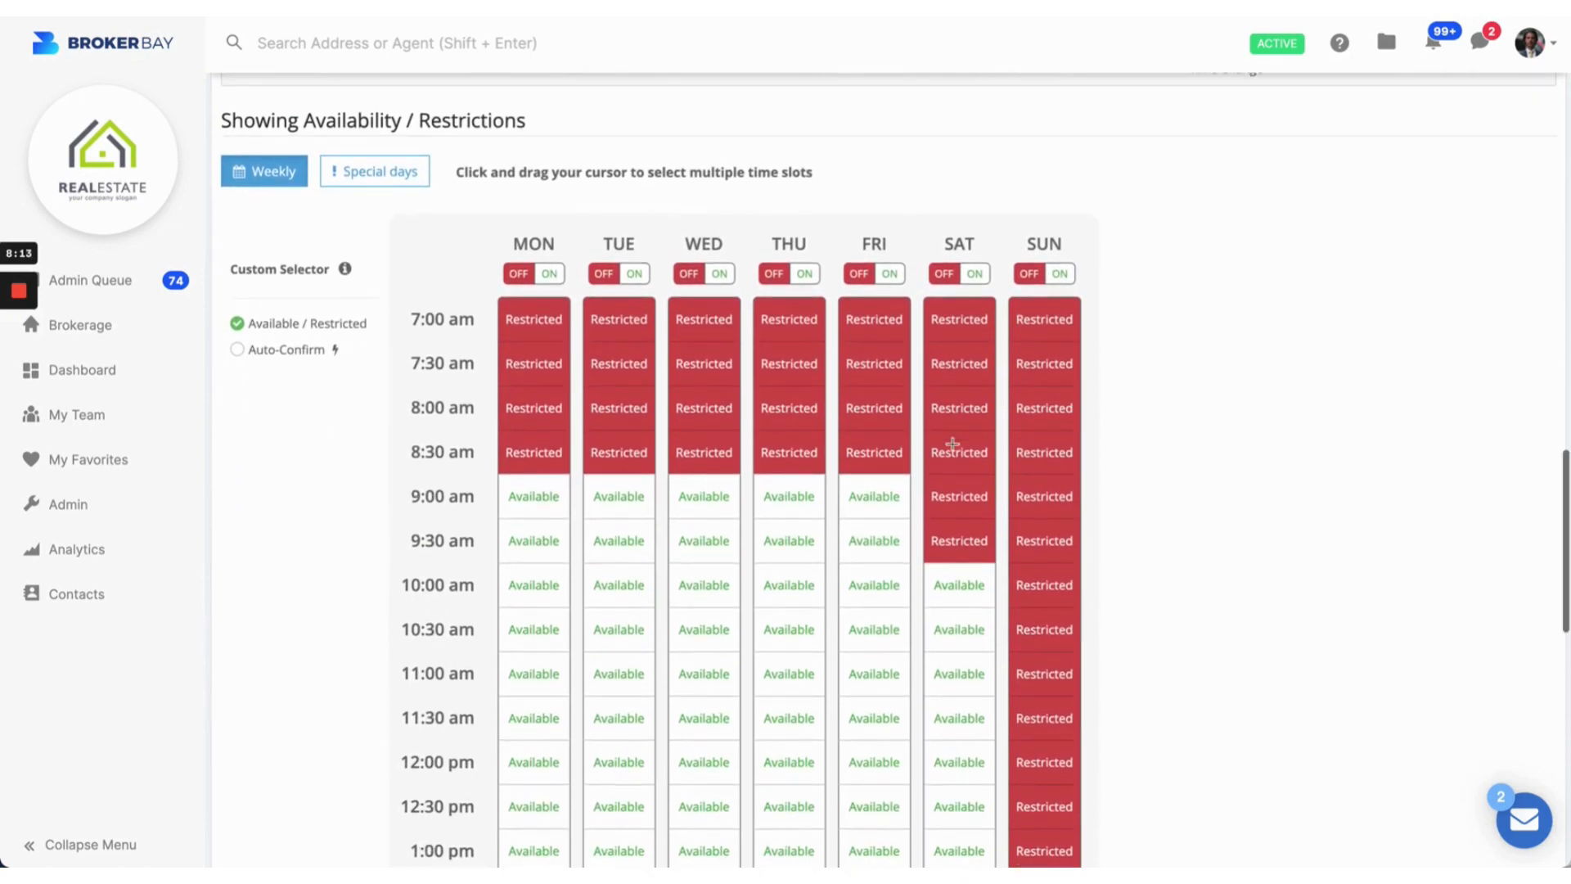
{"action": "left_click_drag", "start_coordinate": [299, 121], "coordinate": [534, 125]}
{"action": "left_click", "coordinate": [534, 124]}
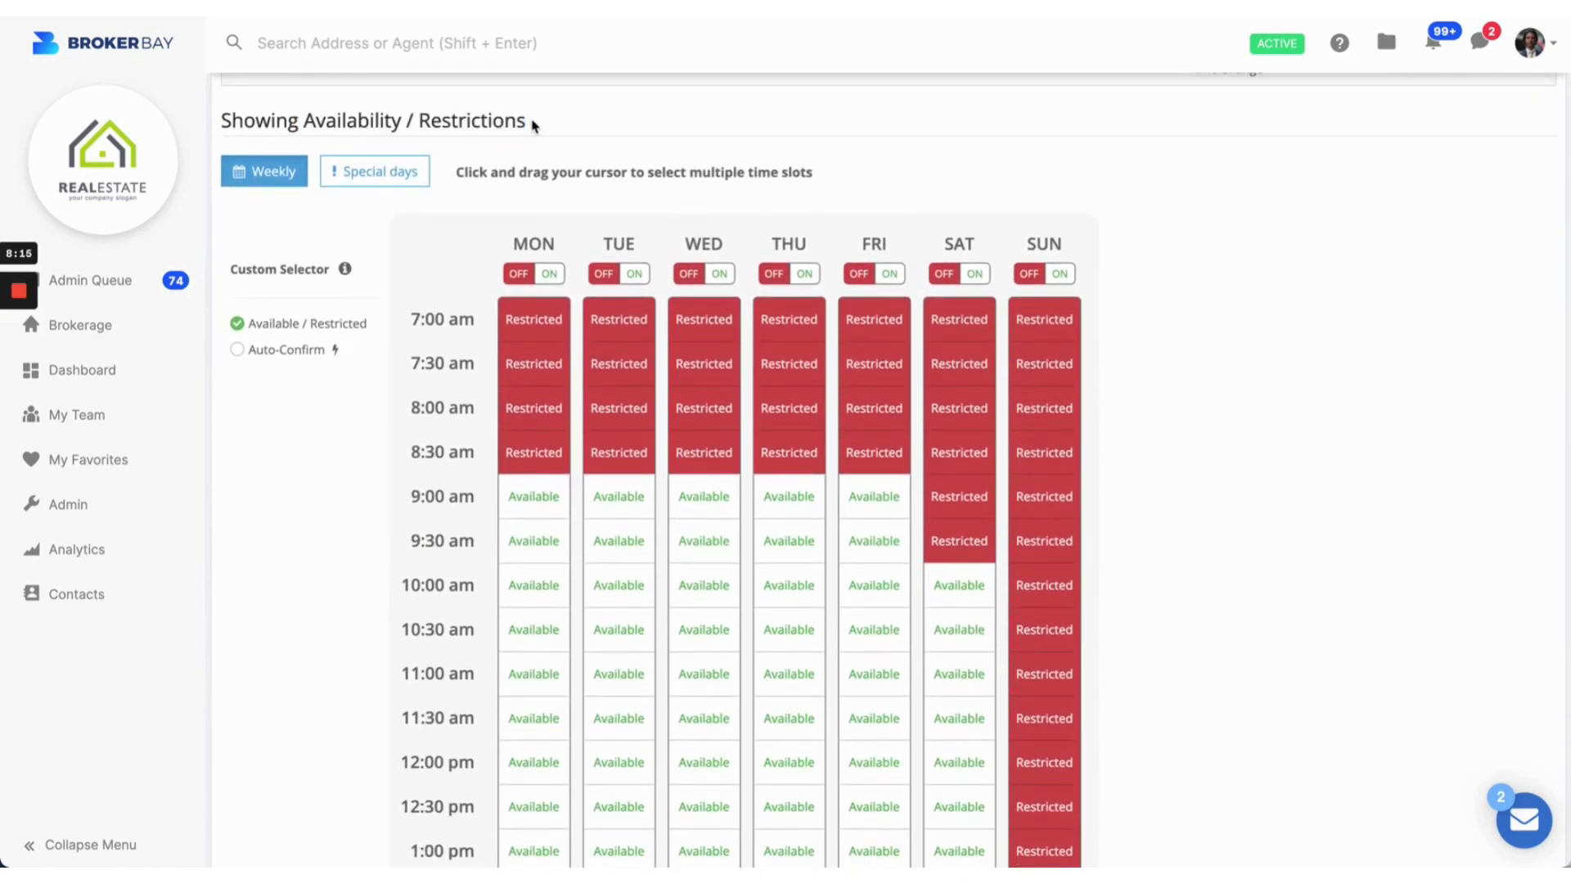
{"action": "left_click_drag", "start_coordinate": [555, 338], "coordinate": [816, 407]}
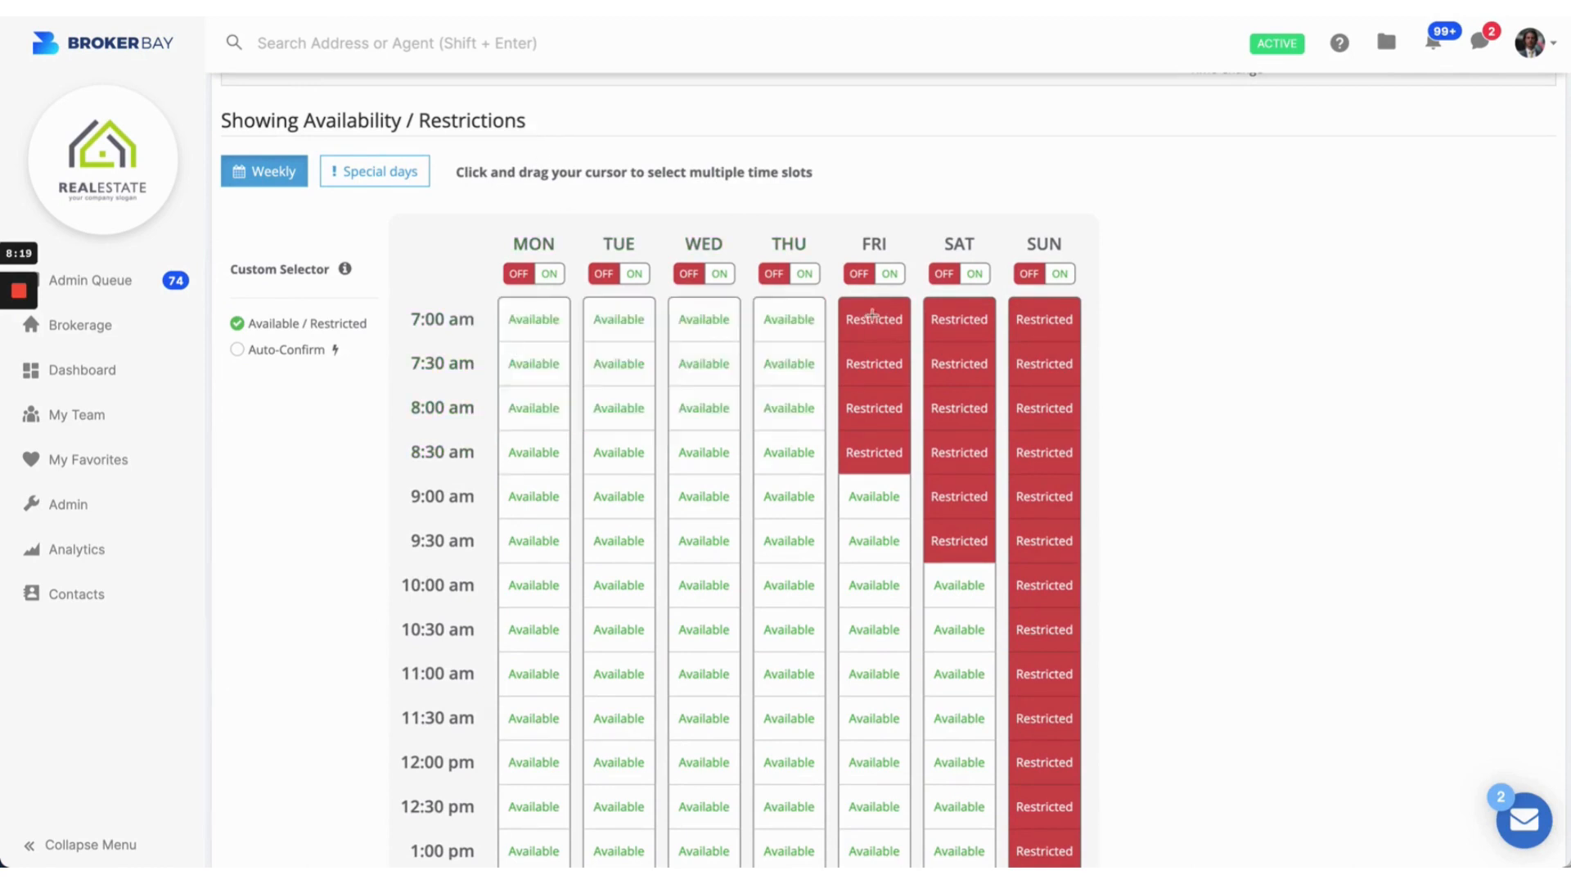
{"action": "left_click_drag", "start_coordinate": [873, 316], "coordinate": [908, 435]}
{"action": "scroll", "coordinate": [958, 337], "scroll_direction": "down", "scroll_amount": 1}
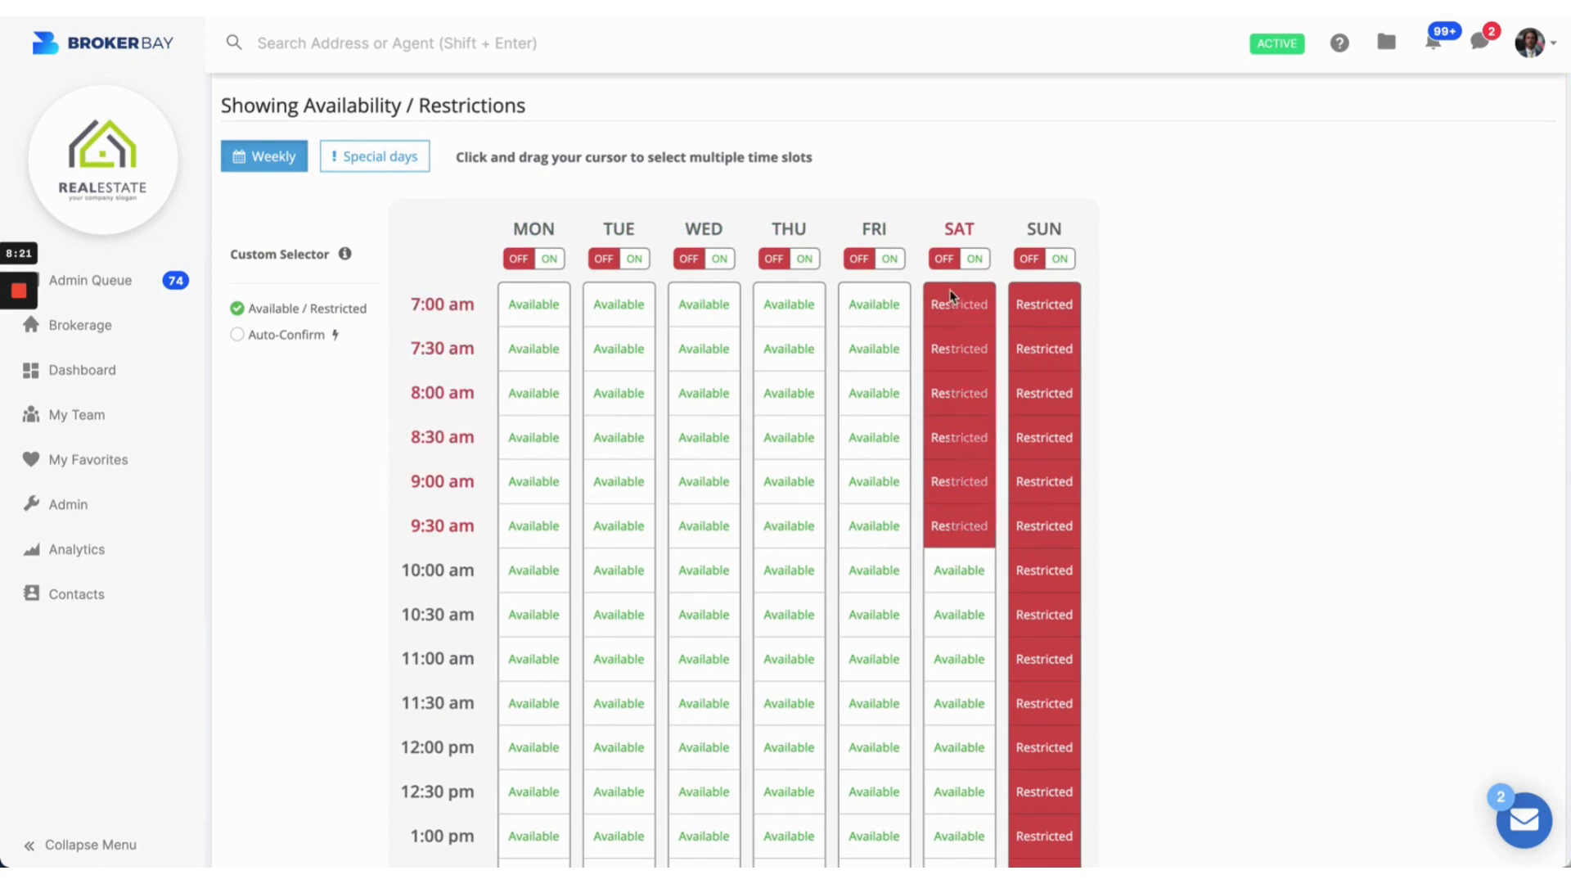
{"action": "left_click_drag", "start_coordinate": [931, 300], "coordinate": [974, 517]}
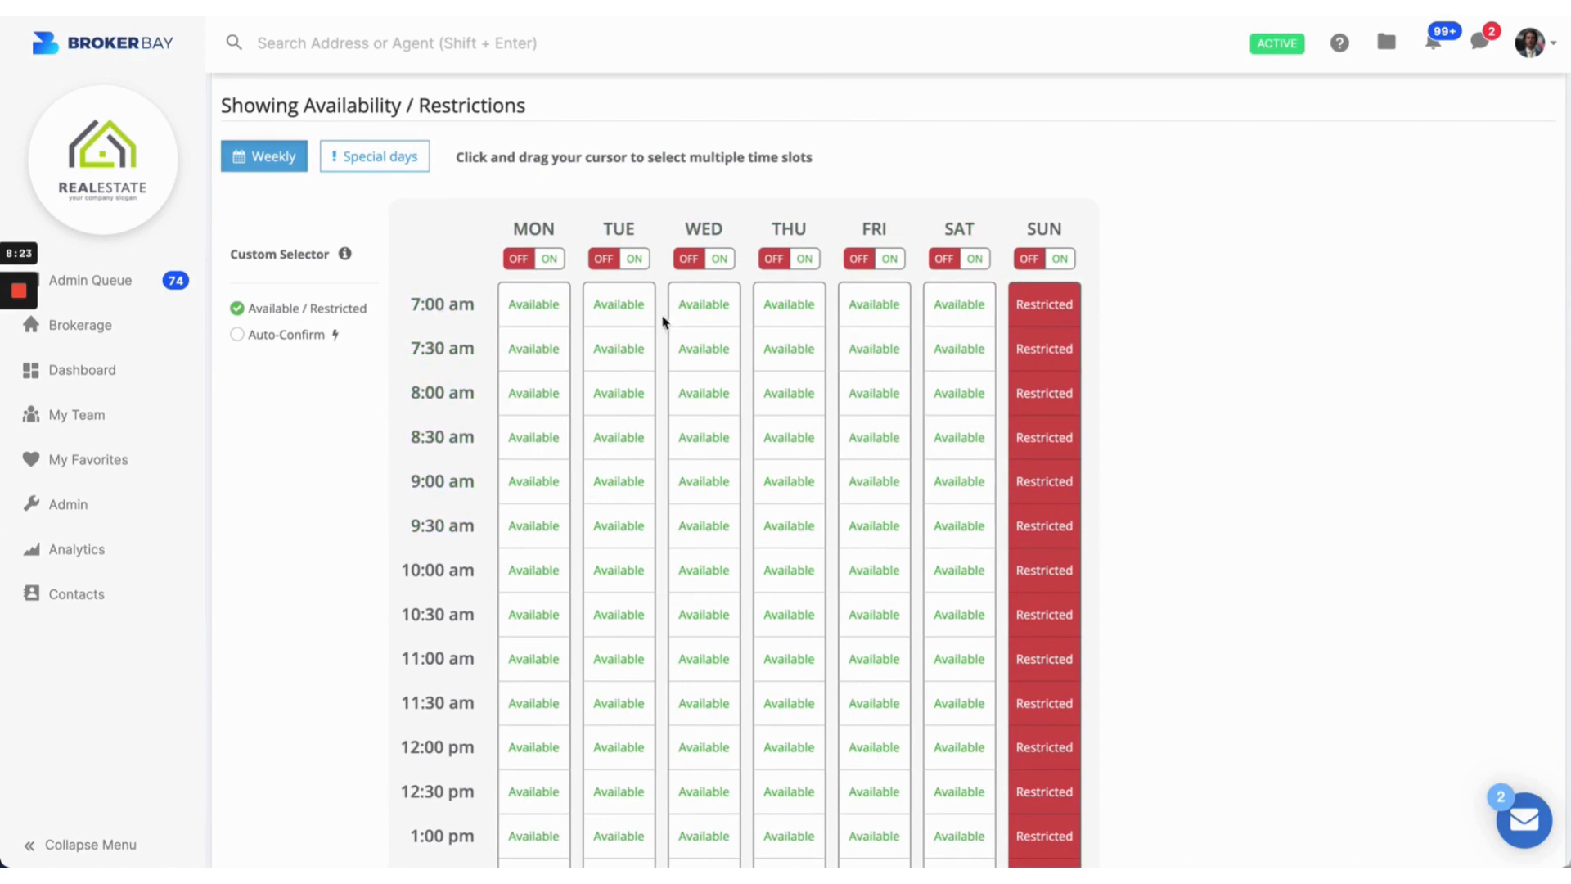
Step: Restrict Monday–Saturday 7:00–8:00 am slots and Saturday 8:30–10:00 am slots
{"action": "left_click_drag", "start_coordinate": [532, 305], "coordinate": [963, 409]}
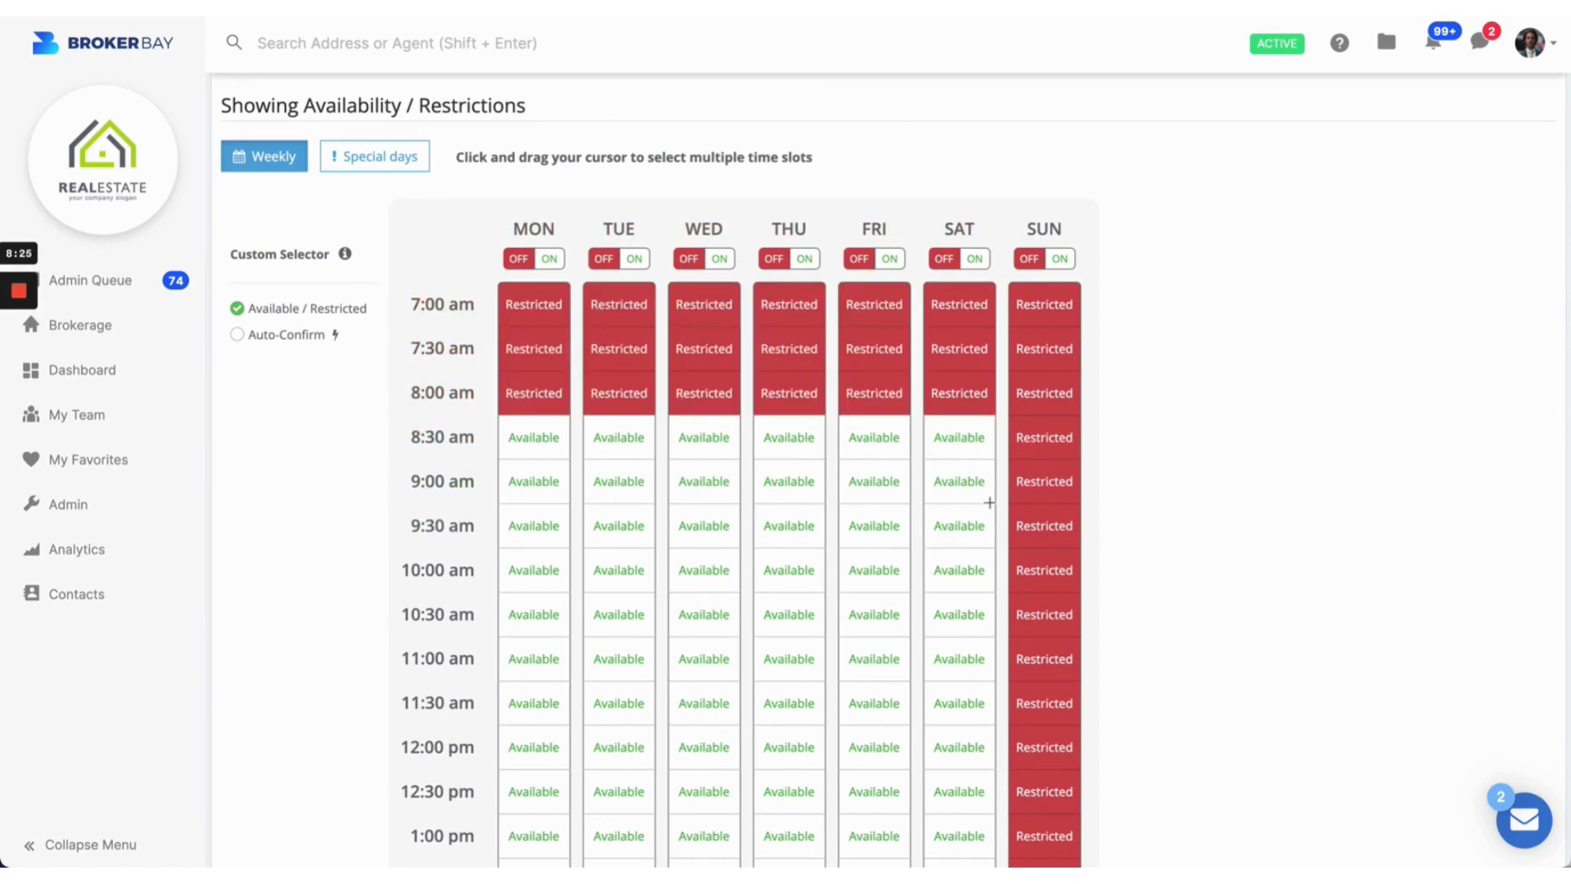
{"action": "left_click_drag", "start_coordinate": [990, 502], "coordinate": [940, 439]}
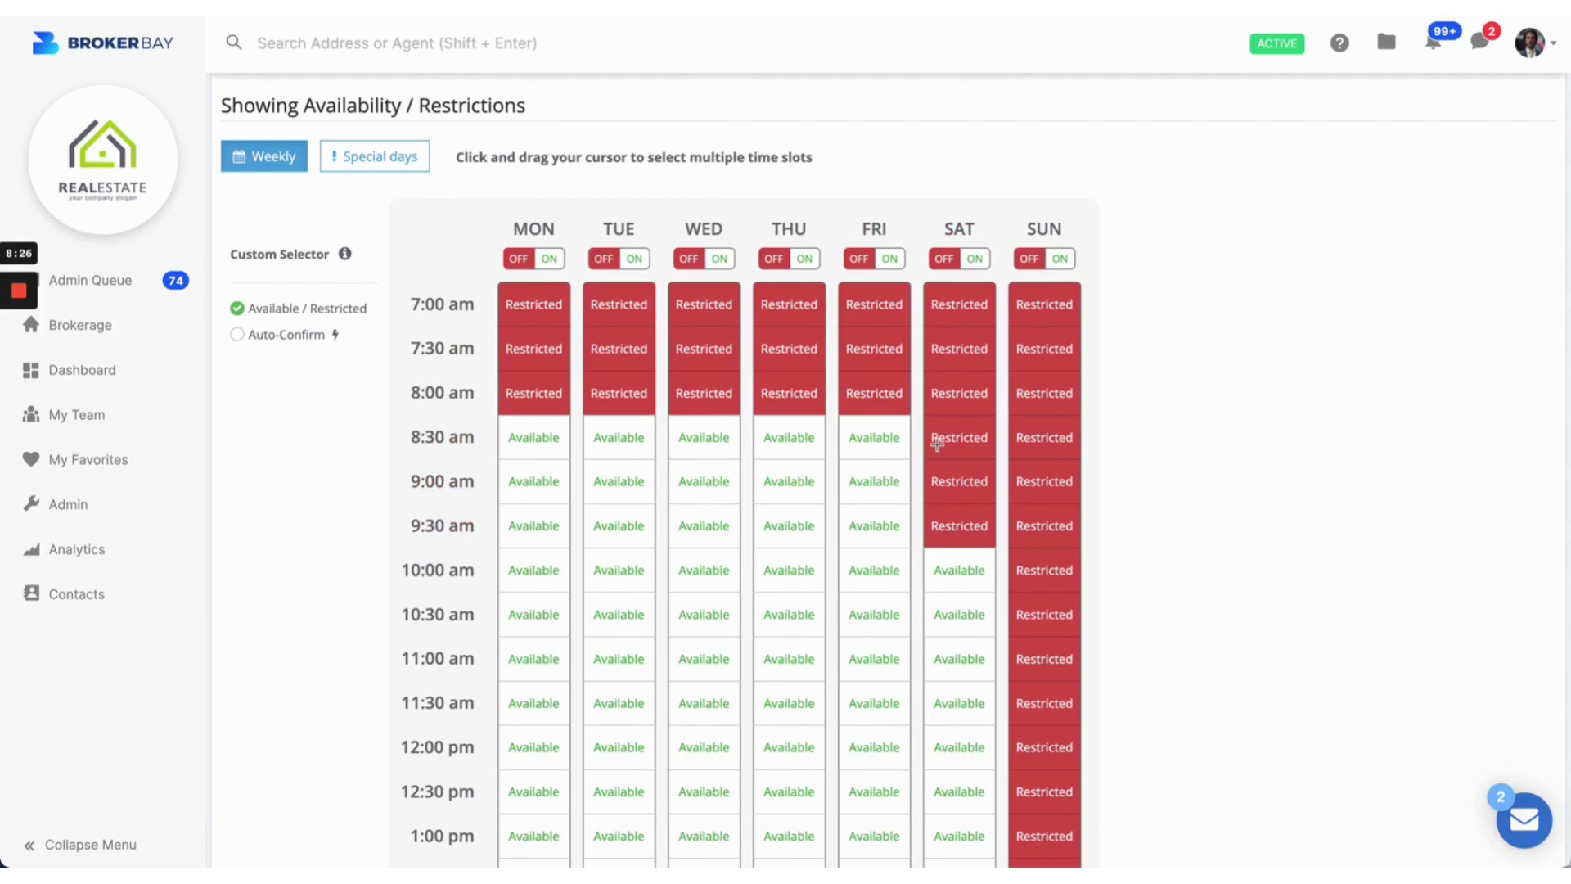
{"action": "left_click", "coordinate": [974, 555]}
{"action": "left_click_drag", "start_coordinate": [961, 521], "coordinate": [968, 569]}
{"action": "scroll", "coordinate": [969, 565], "scroll_direction": "down", "scroll_amount": 10}
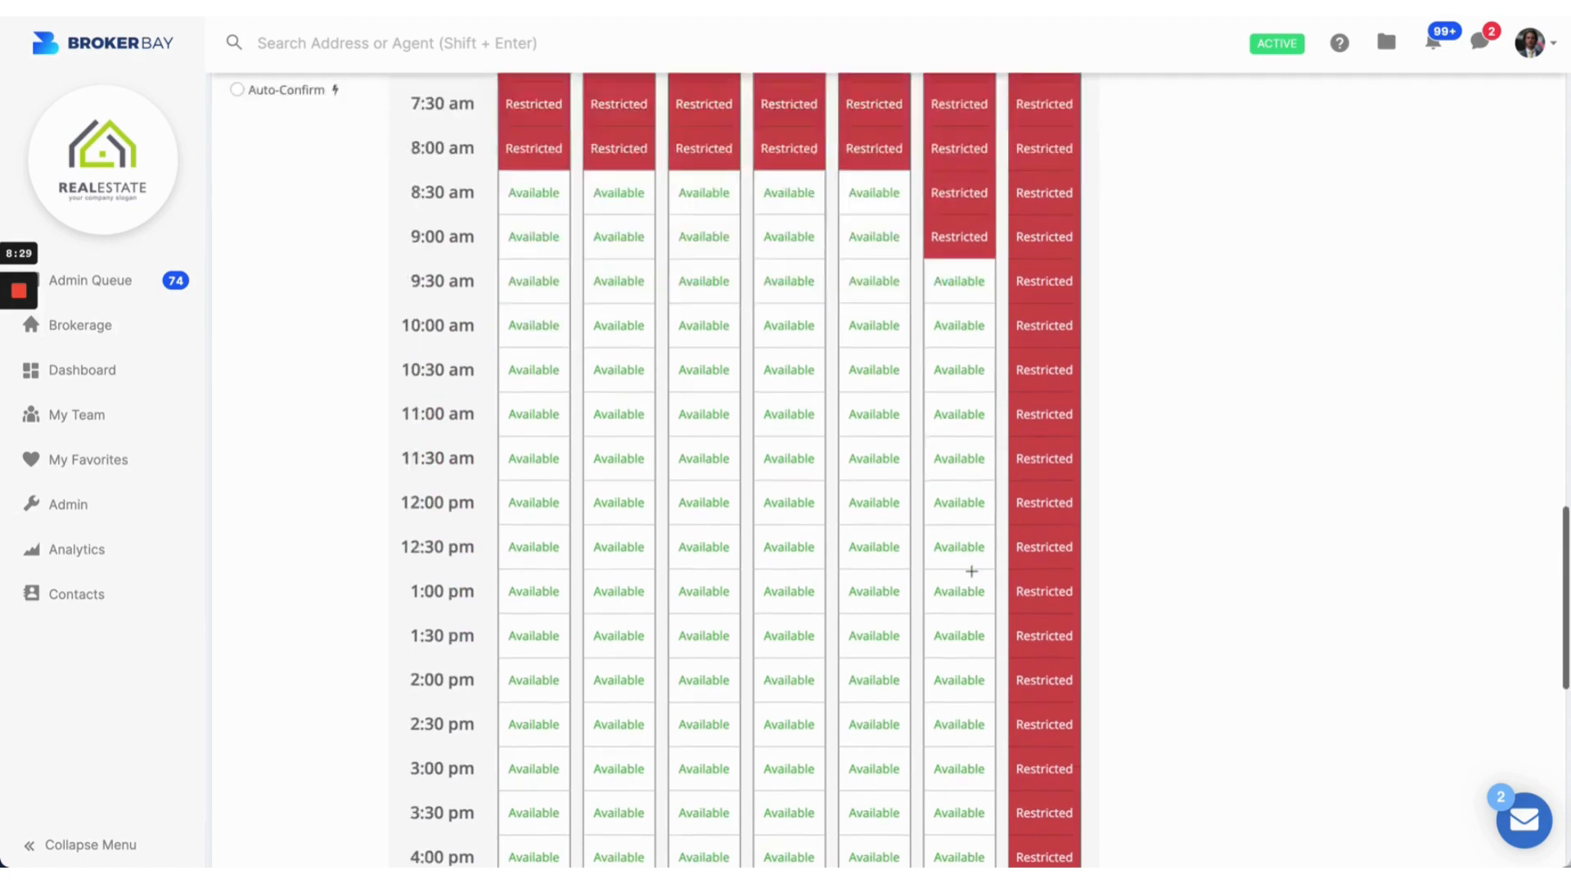
{"action": "scroll", "coordinate": [972, 565], "scroll_direction": "up", "scroll_amount": 5}
{"action": "scroll", "coordinate": [972, 571], "scroll_direction": "up", "scroll_amount": 3}
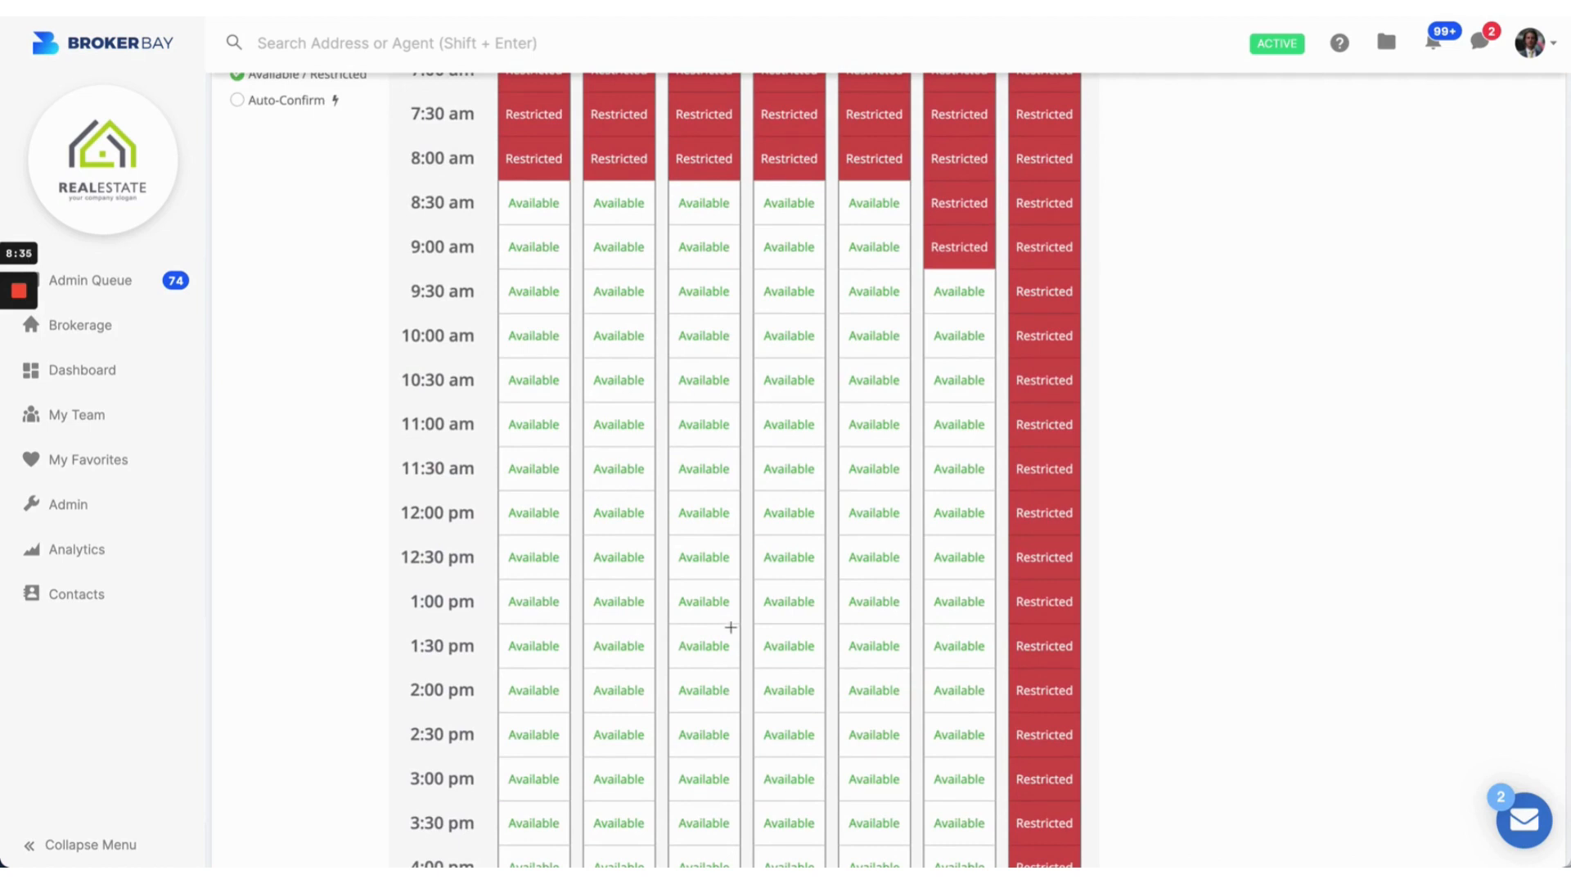
{"action": "scroll", "coordinate": [731, 627], "scroll_direction": "up", "scroll_amount": 3}
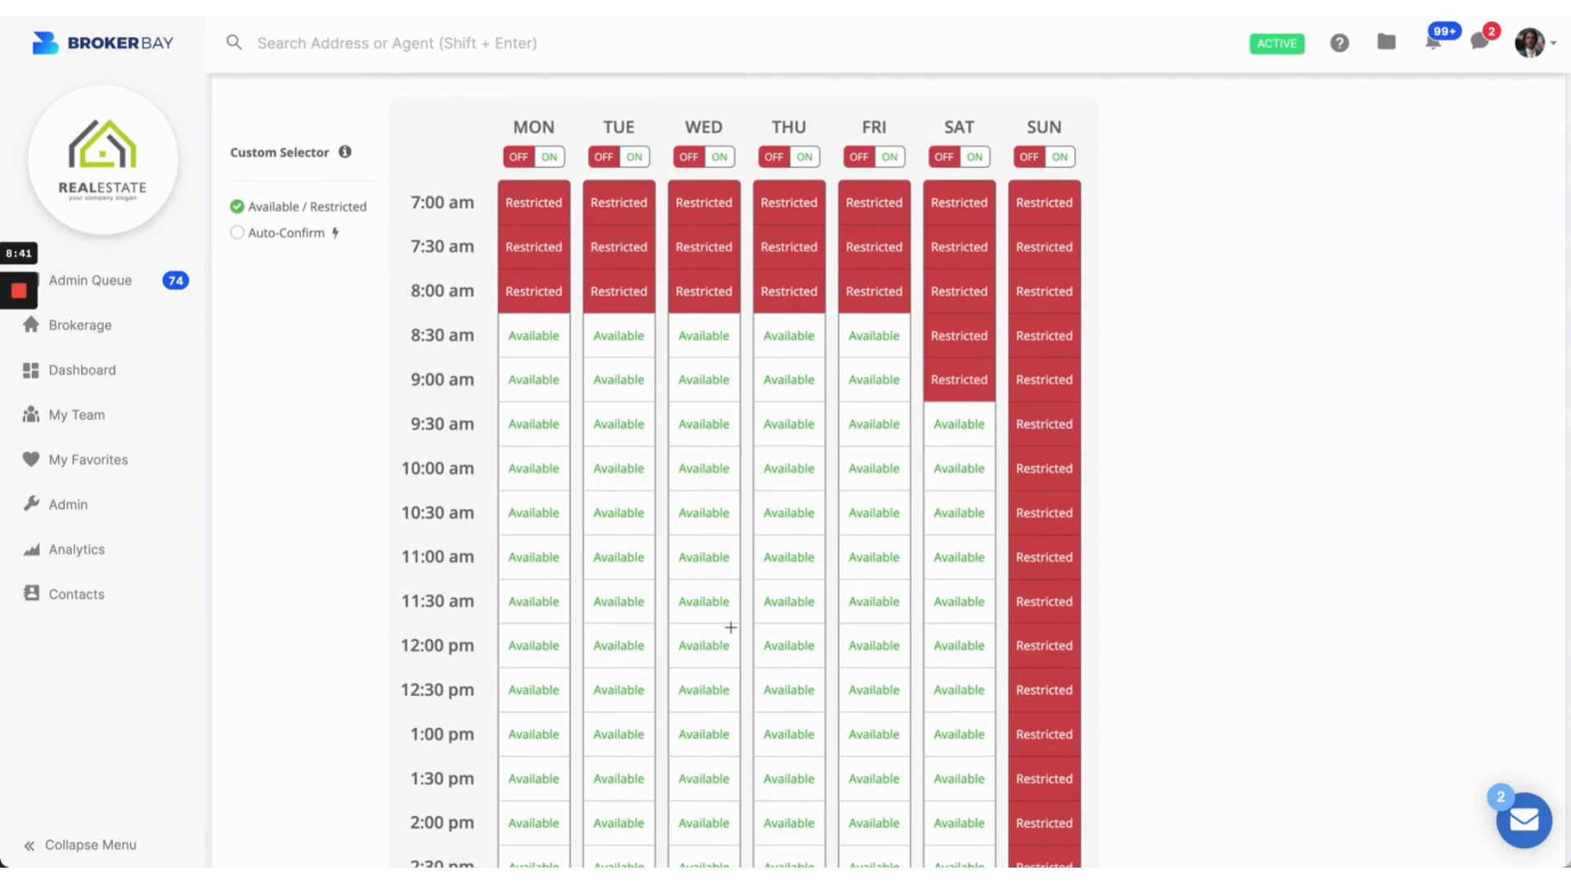
{"action": "scroll", "coordinate": [731, 627], "scroll_direction": "down", "scroll_amount": 1}
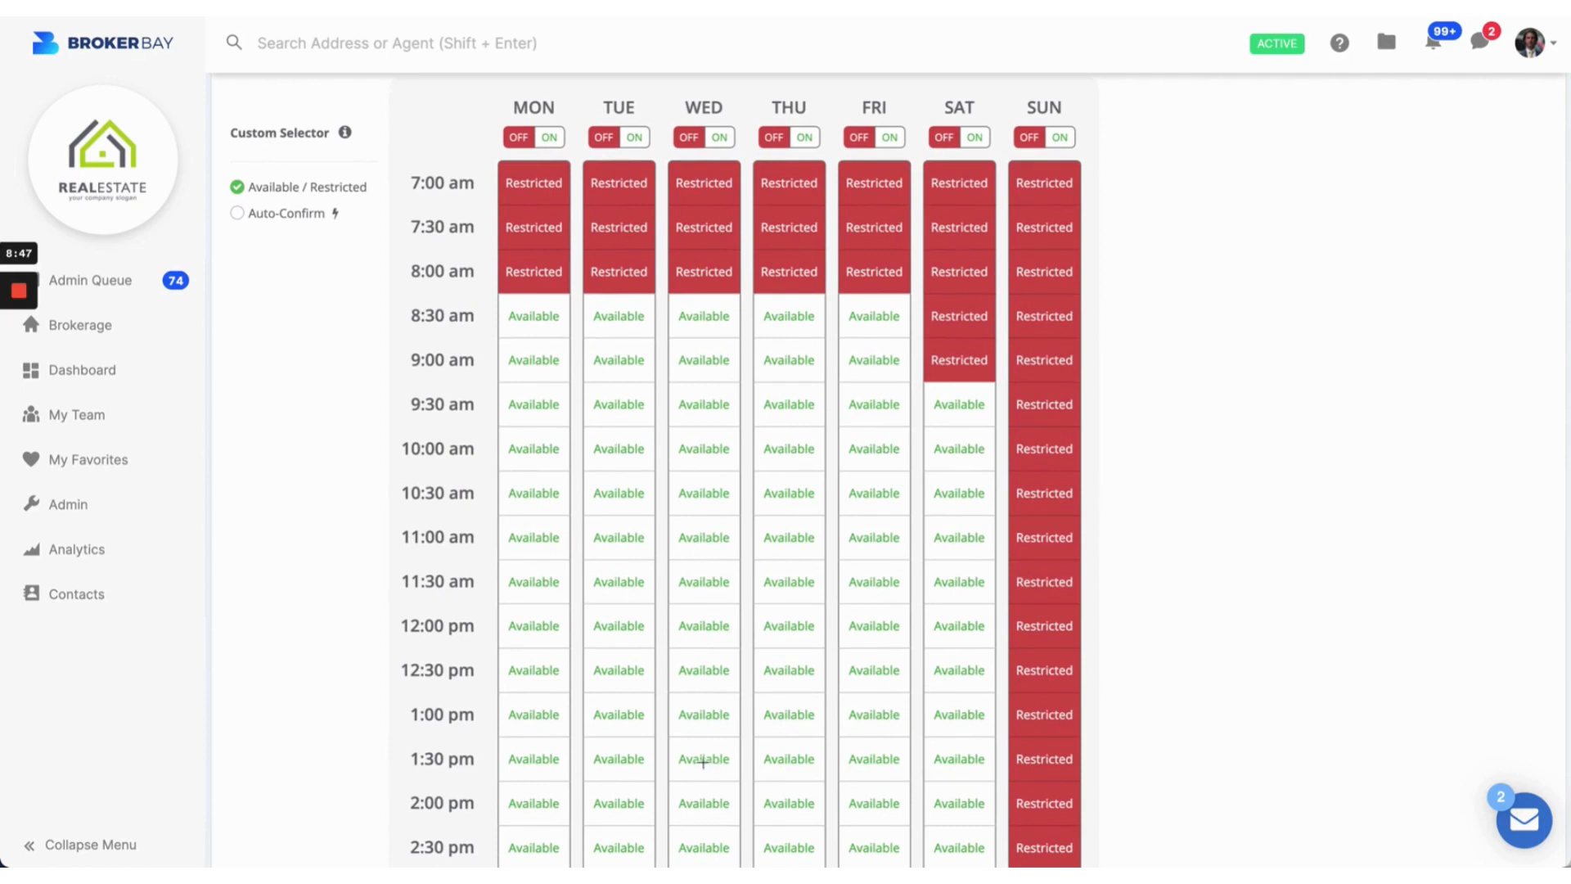
Step: Choose Auto-Confirm, then mark weekday 11:00 am–2:00 pm, Thursday–Friday 2:30–3:00 pm and Monday–Tuesday 10:00–10:30 am slots
{"action": "left_click", "coordinate": [257, 224]}
{"action": "scroll", "coordinate": [530, 524], "scroll_direction": "down", "scroll_amount": 2}
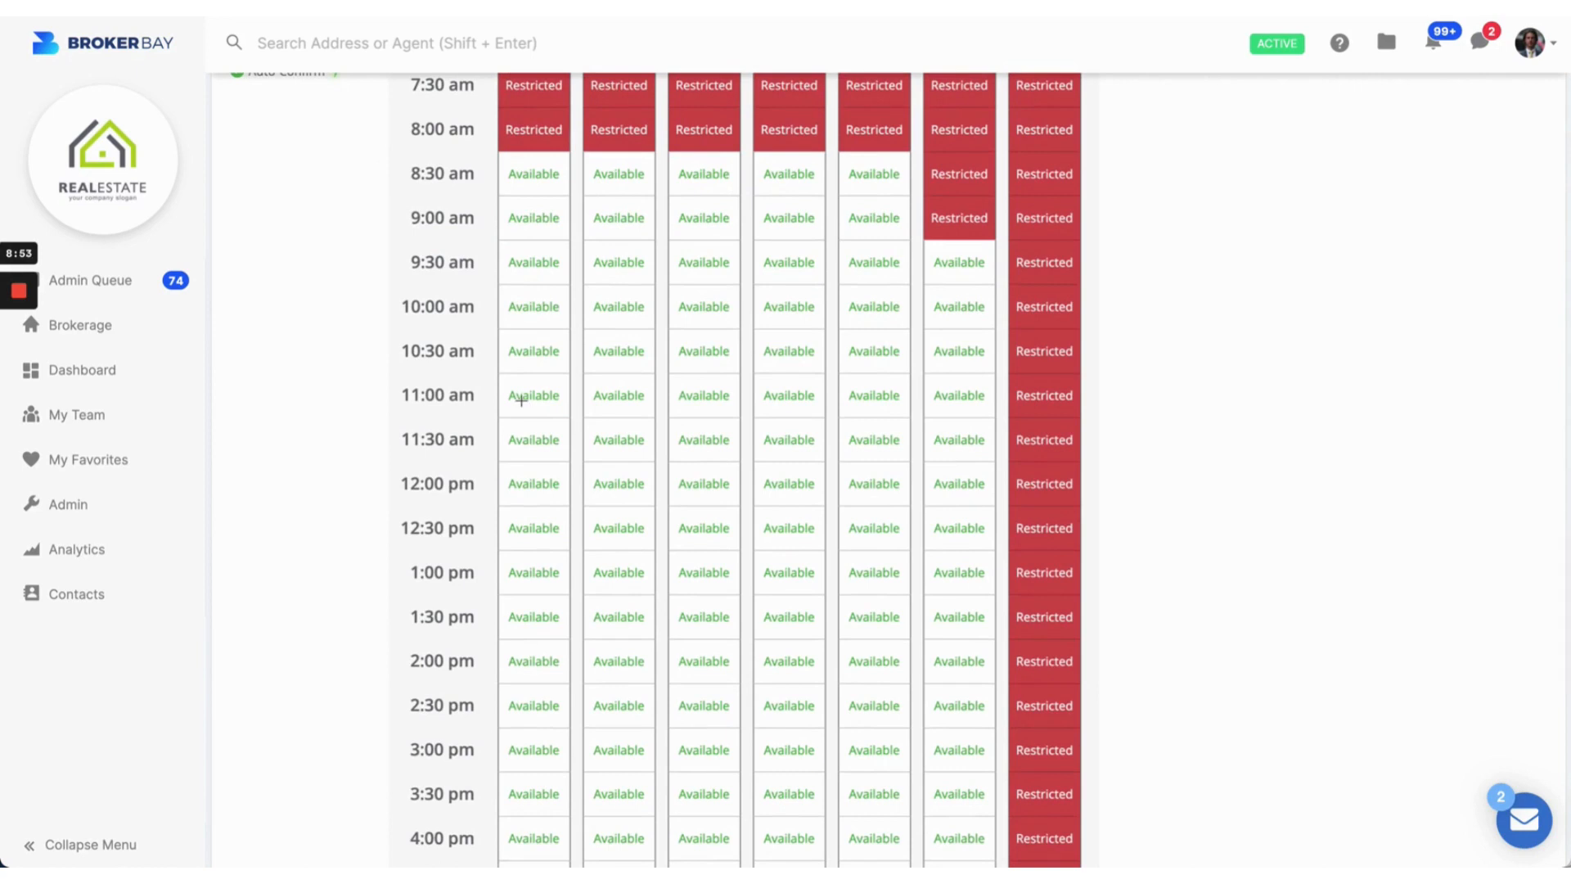
{"action": "left_click_drag", "start_coordinate": [531, 410], "coordinate": [874, 665]}
{"action": "left_click_drag", "start_coordinate": [872, 735], "coordinate": [813, 716]}
{"action": "left_click_drag", "start_coordinate": [544, 309], "coordinate": [634, 371]}
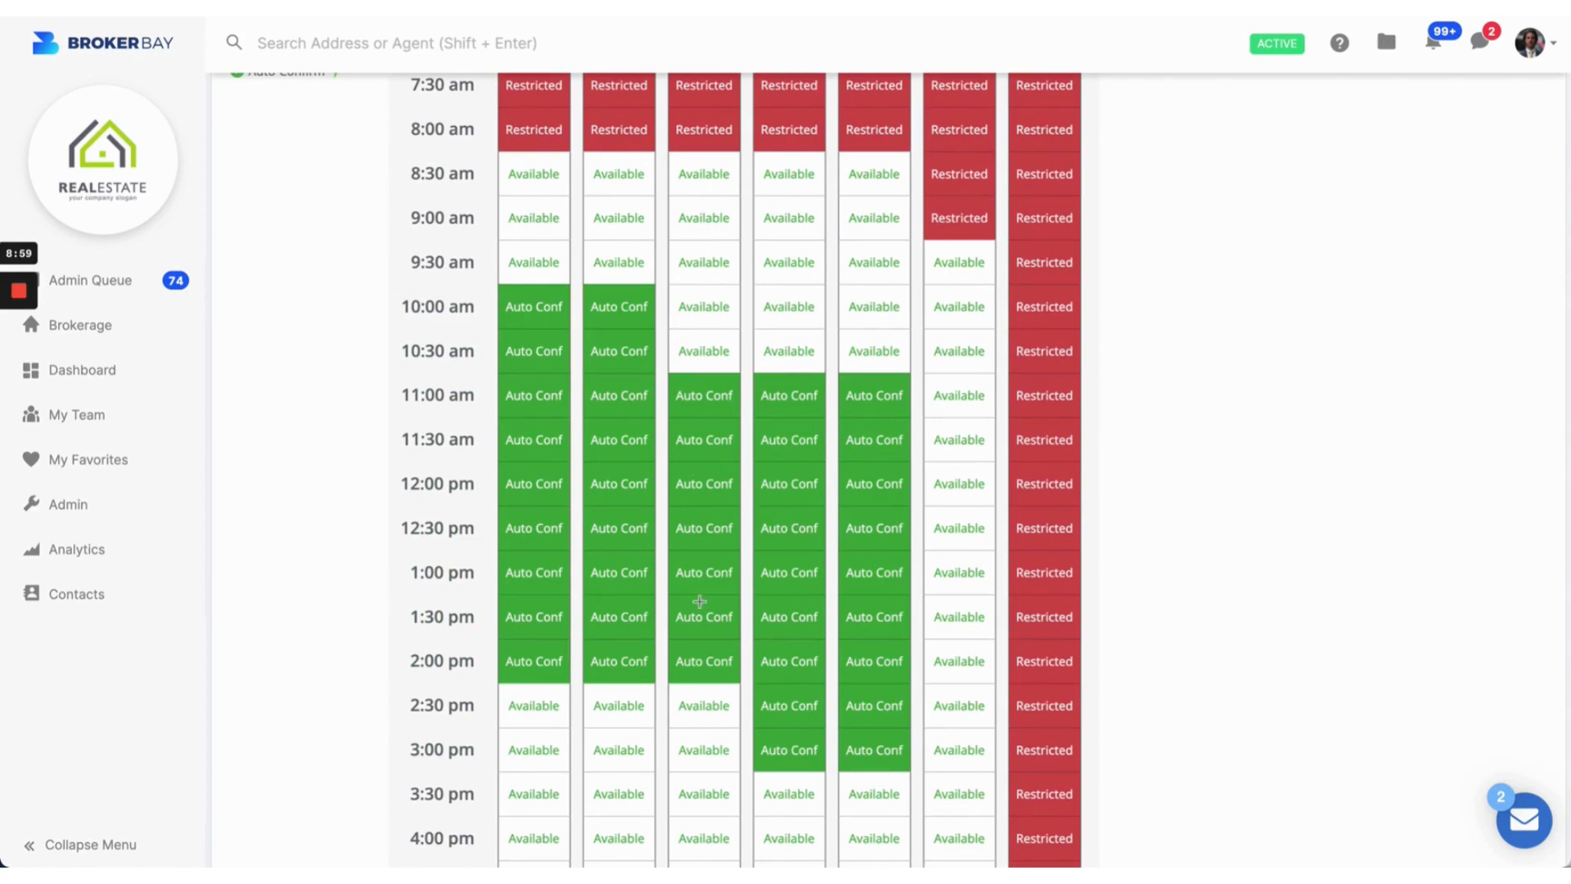
{"action": "scroll", "coordinate": [671, 490], "scroll_direction": "down", "scroll_amount": 5}
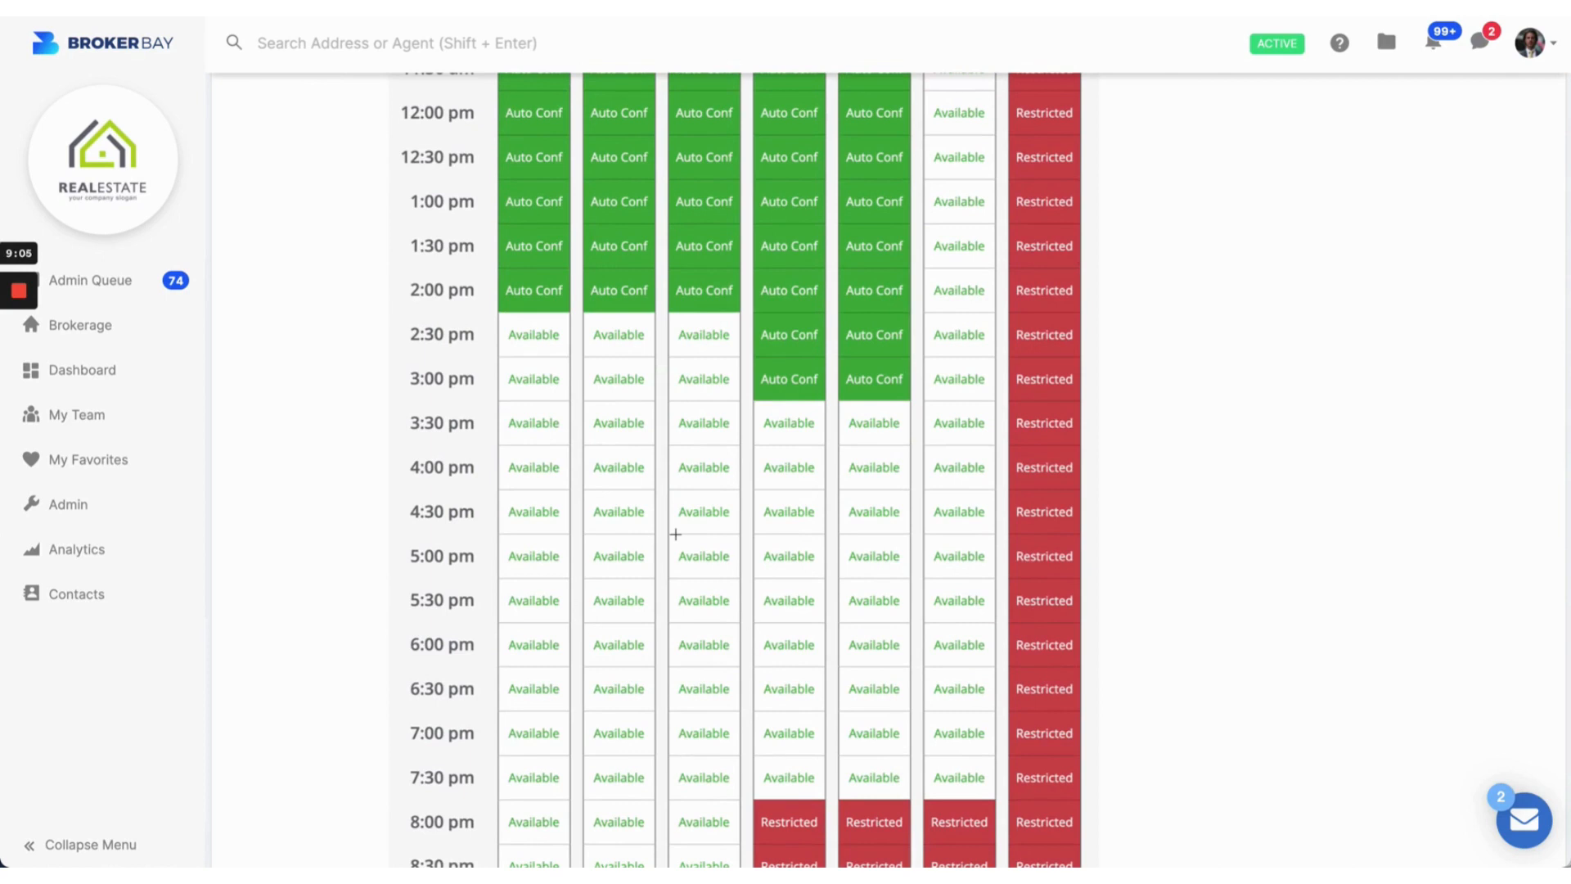
{"action": "scroll", "coordinate": [675, 534], "scroll_direction": "up", "scroll_amount": 6}
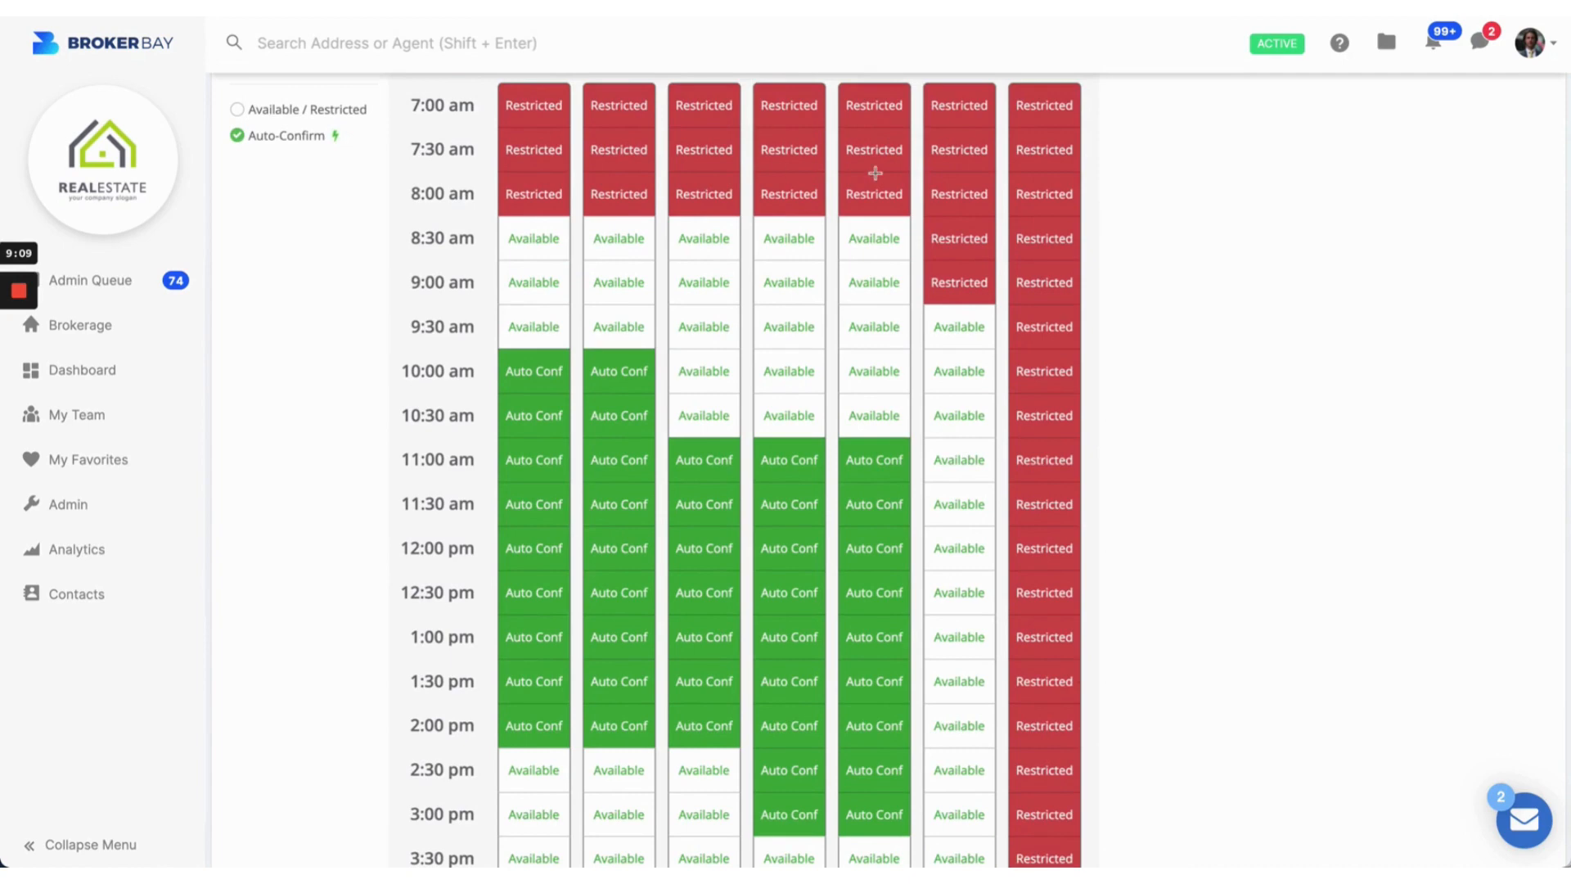
{"action": "scroll", "coordinate": [874, 175], "scroll_direction": "up", "scroll_amount": 15}
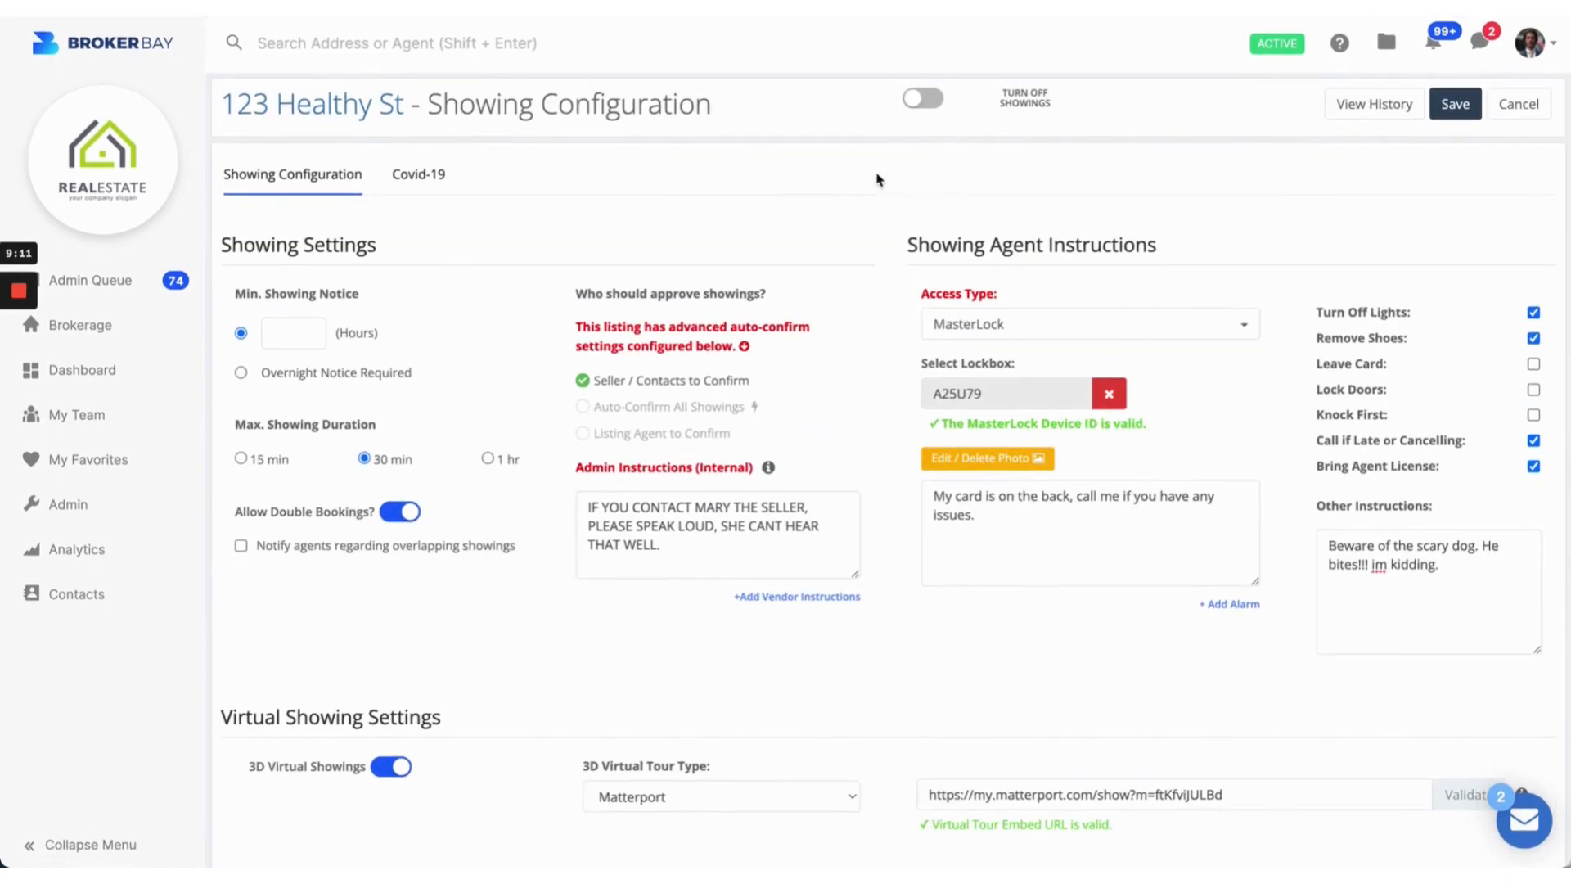